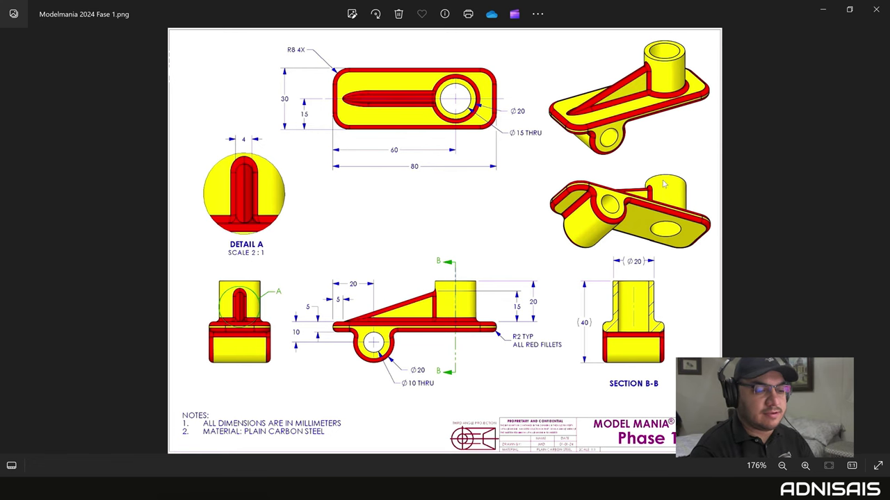
- Dock the drawing viewer on the right half and collapse the SOLIDWORKS side panel
scroll(663, 173, up, 1)
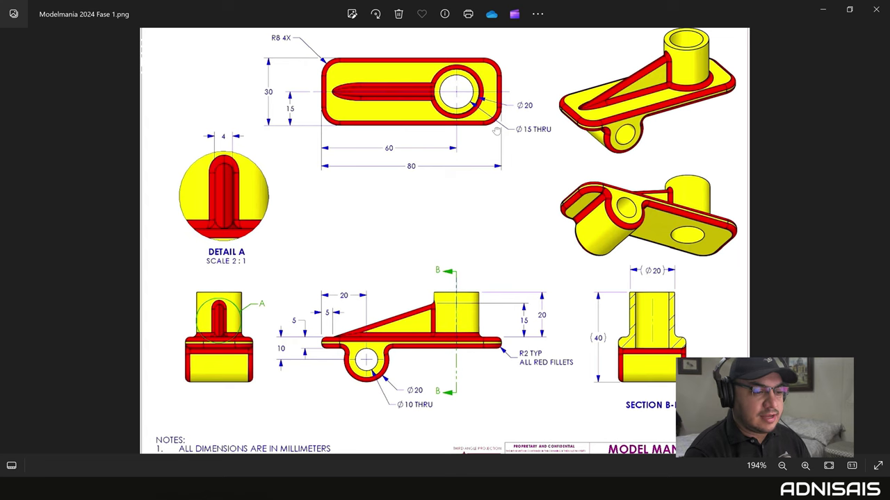
scroll(494, 135, up, 1)
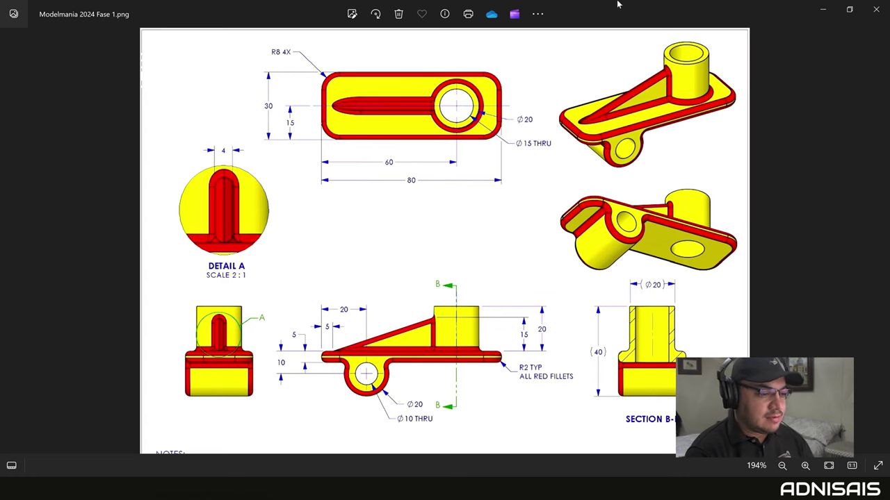
drag(619, 5, 618, 56)
drag(687, 60, 888, 63)
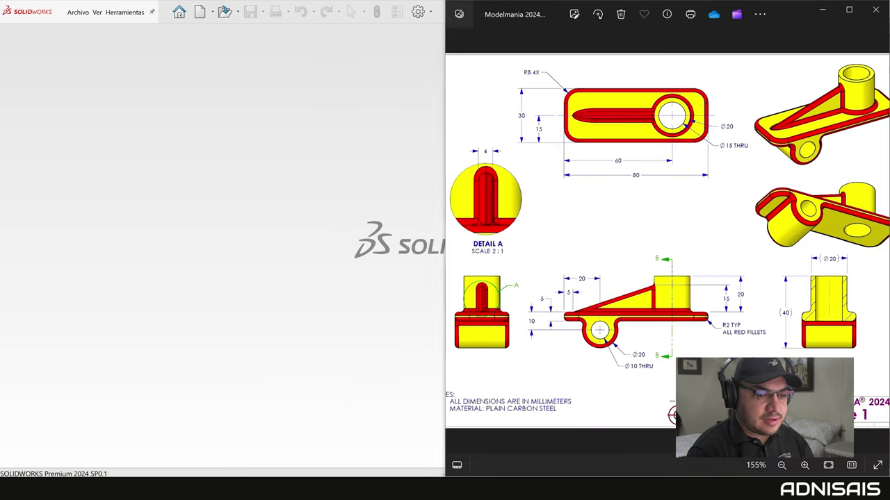
key(Escape)
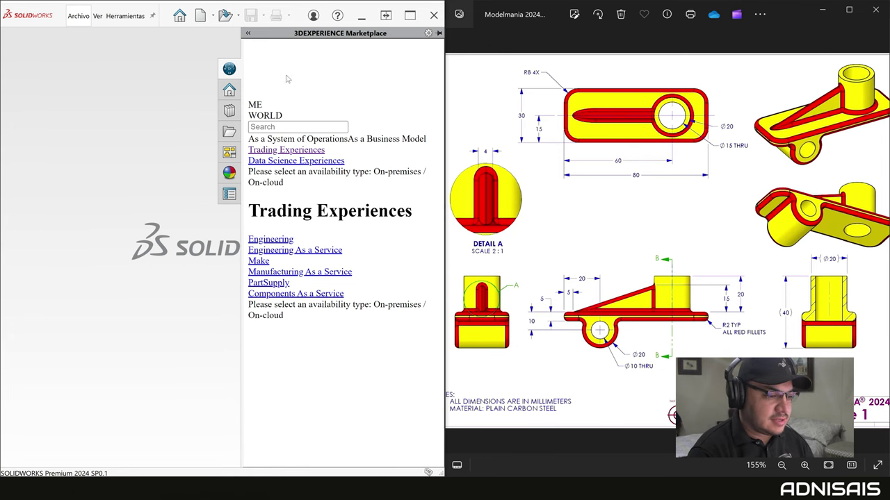
click(205, 77)
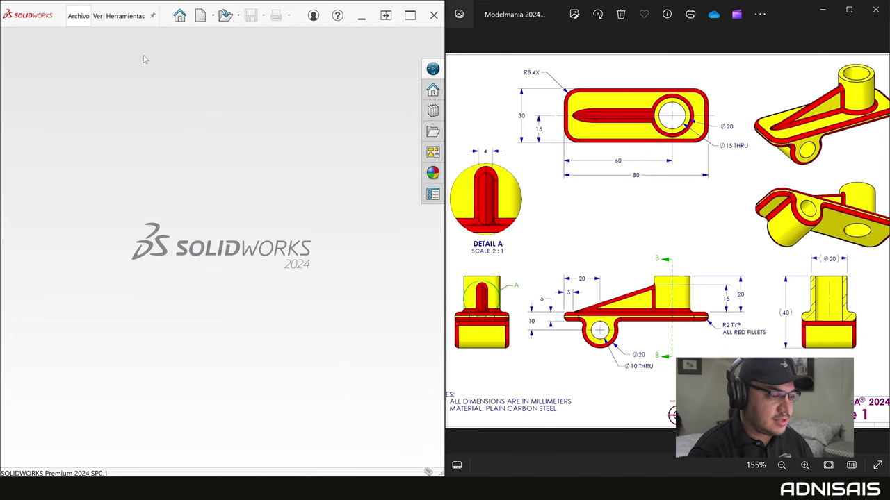
- Create a new blank part document (Pieza)
click(200, 18)
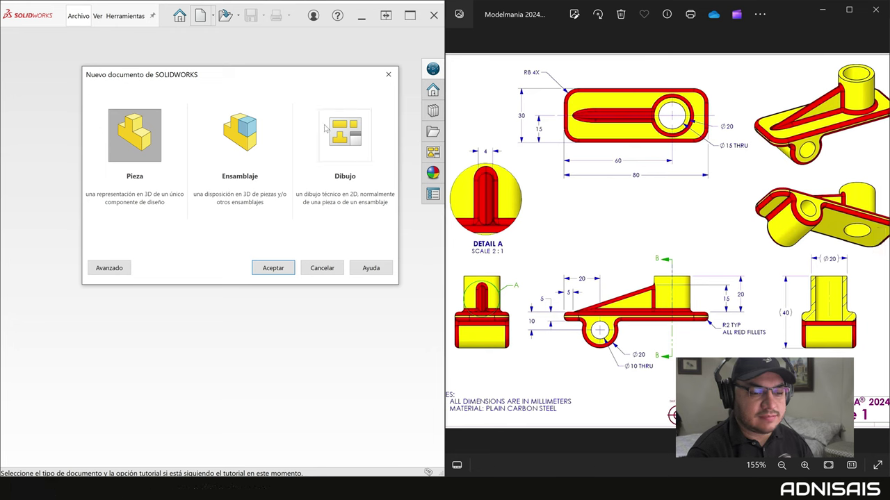
click(271, 268)
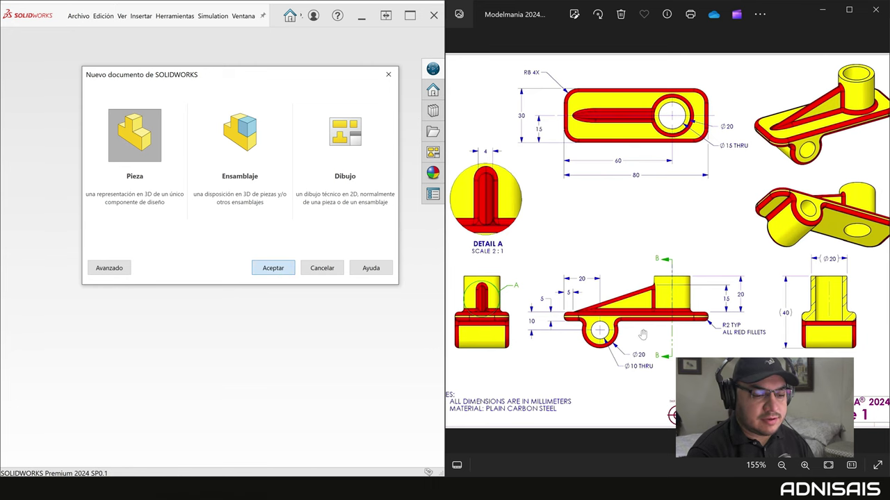
double_click(104, 129)
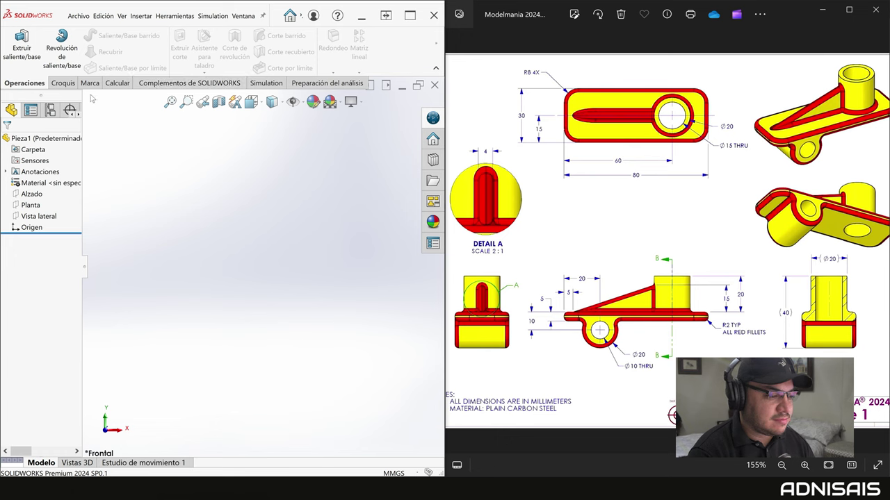
- Sketch a horizontal line across the origin on the Alzado plane
click(32, 194)
click(36, 184)
right_drag(318, 235, 295, 237)
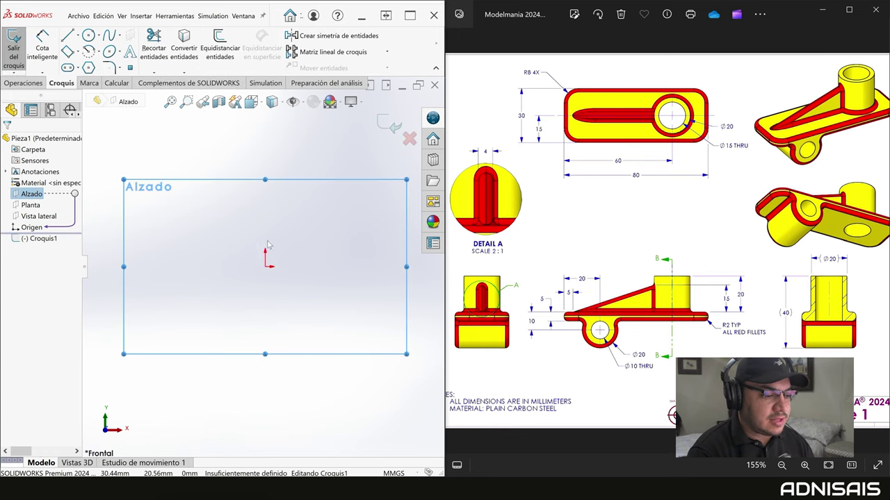
click(309, 266)
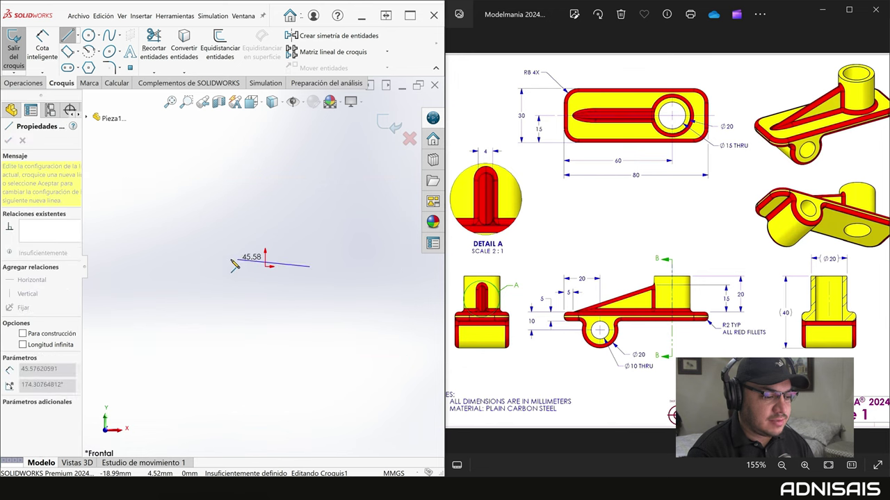
click(180, 266)
key(Escape)
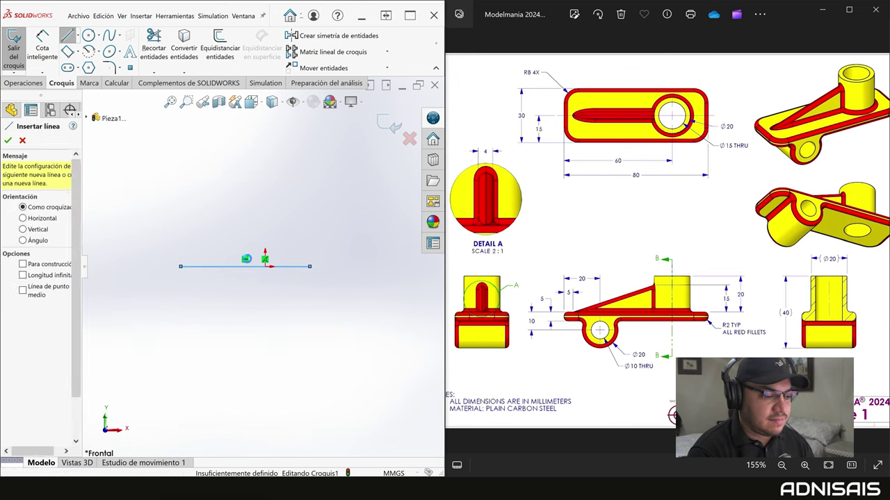
- Dimension the line 80 mm long with its left end 60 mm from the origin, then start Extruir saliente/base
right_drag(248, 275, 248, 268)
click(248, 266)
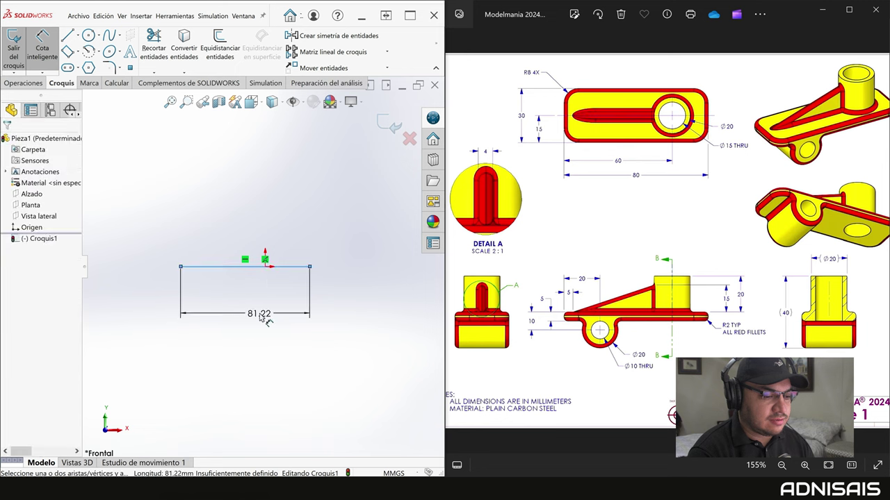
click(264, 316)
text(80)
key(Return)
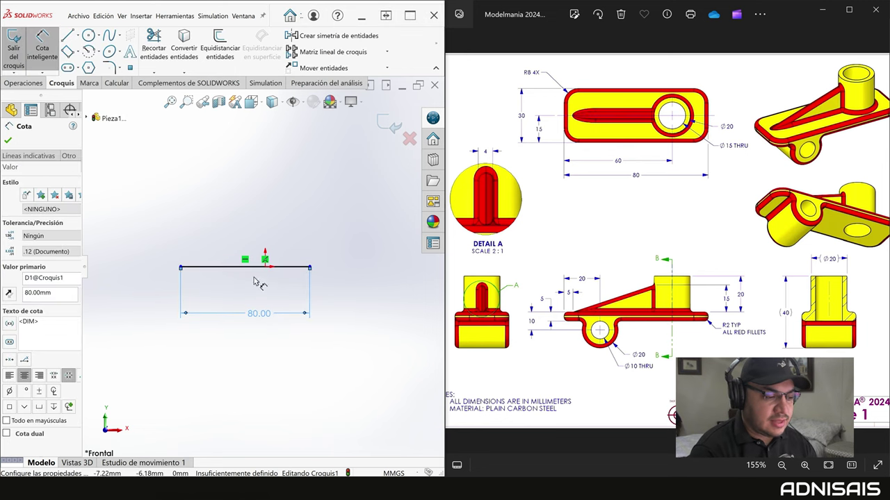
key(Escape)
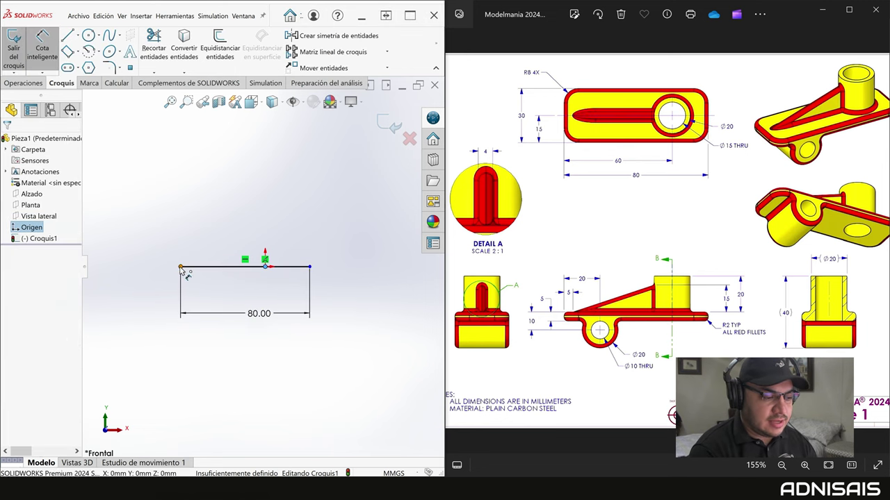
click(180, 268)
click(265, 267)
click(232, 296)
key(Return)
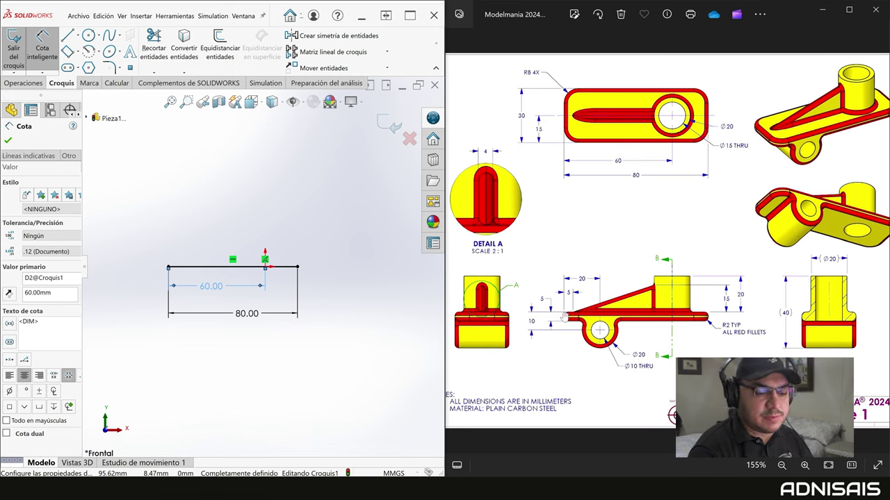
click(25, 82)
click(27, 62)
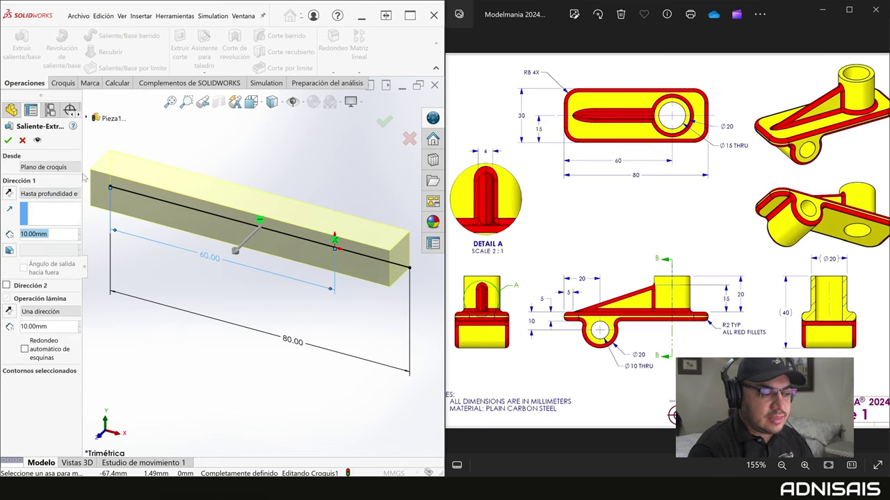
- Set the extrusion to Plano medio, 30 mm deep, with a 5 mm thin-wall thickness
drag(83, 181, 139, 180)
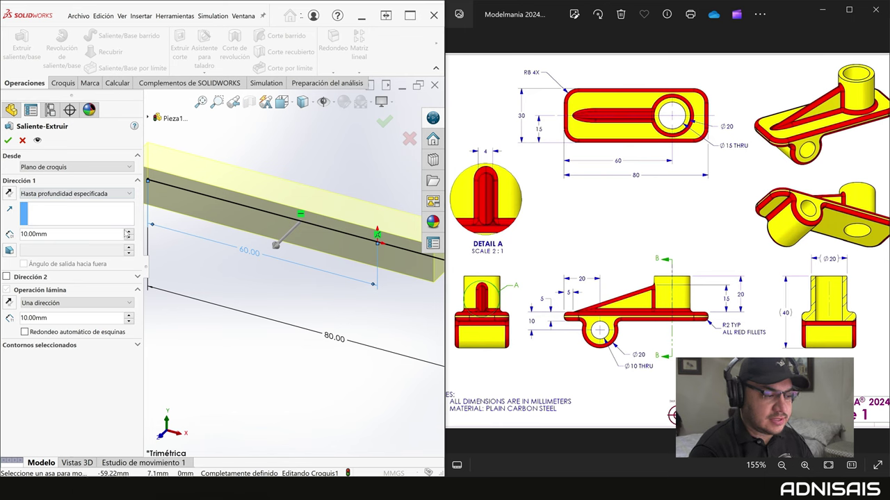
click(128, 231)
click(127, 231)
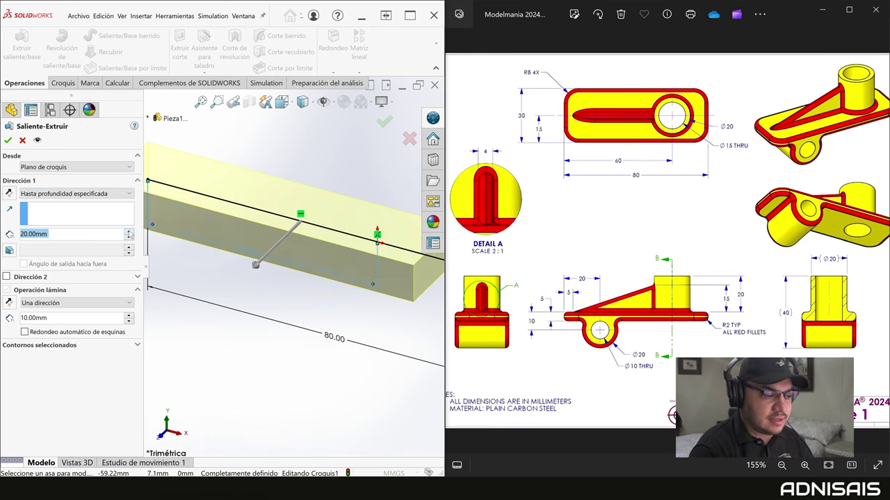
click(43, 194)
click(55, 247)
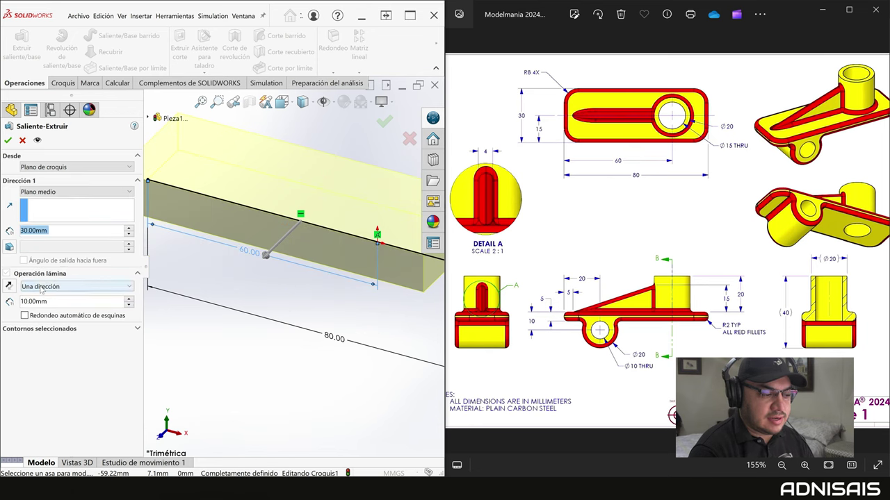
click(60, 302)
text(5)
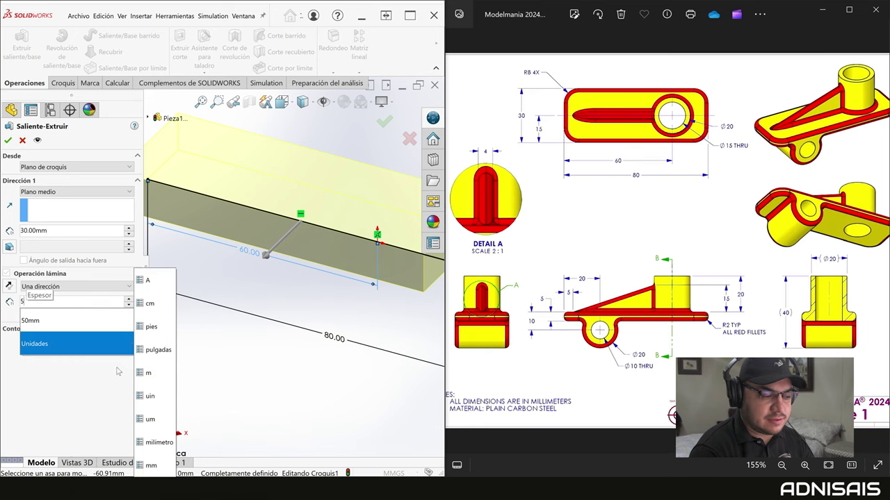
key(Return)
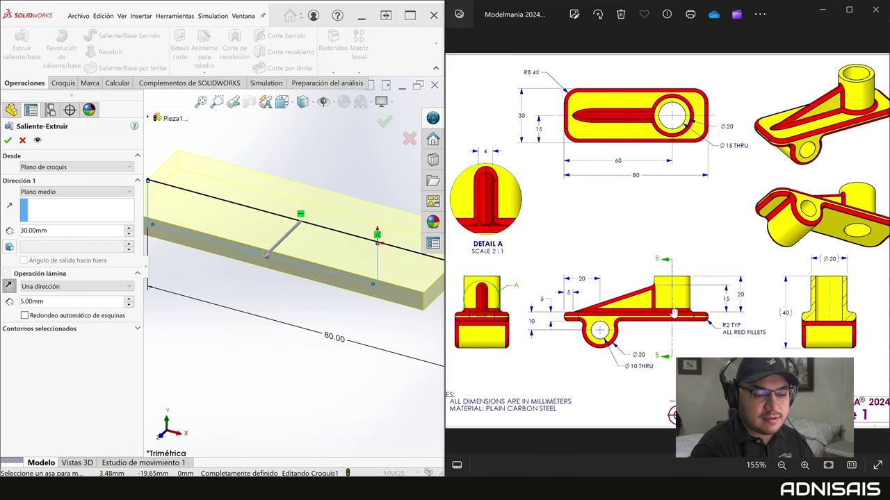
- Check the reference drawing's side and top views, then accept the thin extrusion as the base plate
scroll(671, 321, up, 3)
scroll(671, 321, up, 1)
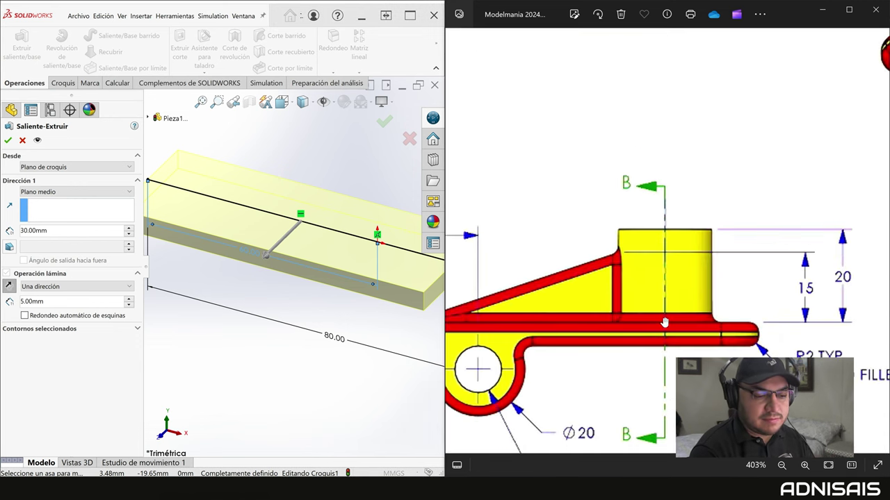
drag(665, 322, 702, 247)
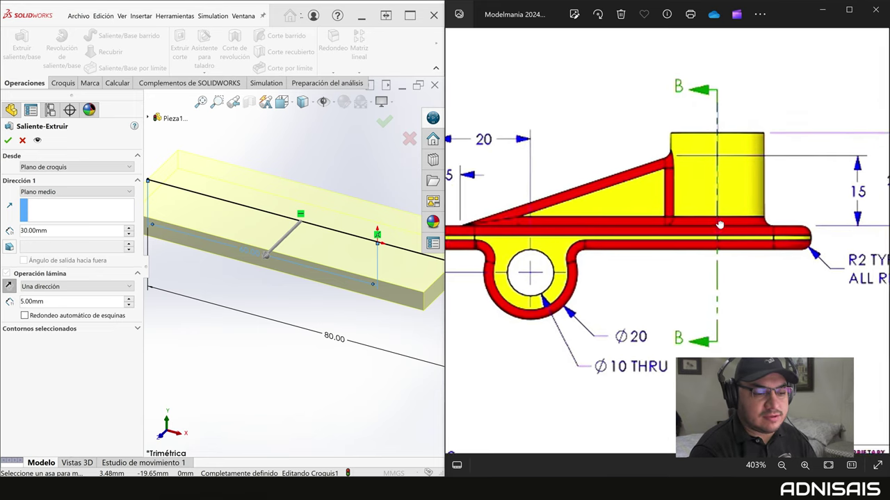
drag(703, 247, 729, 222)
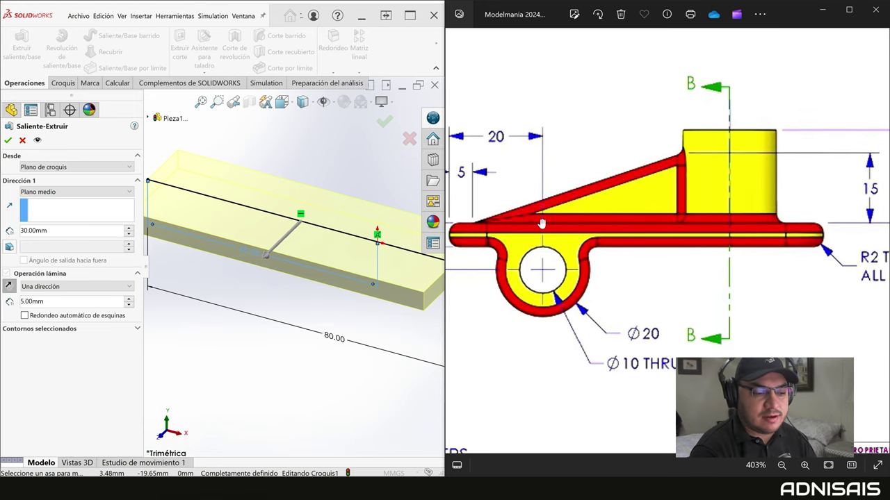
drag(530, 232, 560, 229)
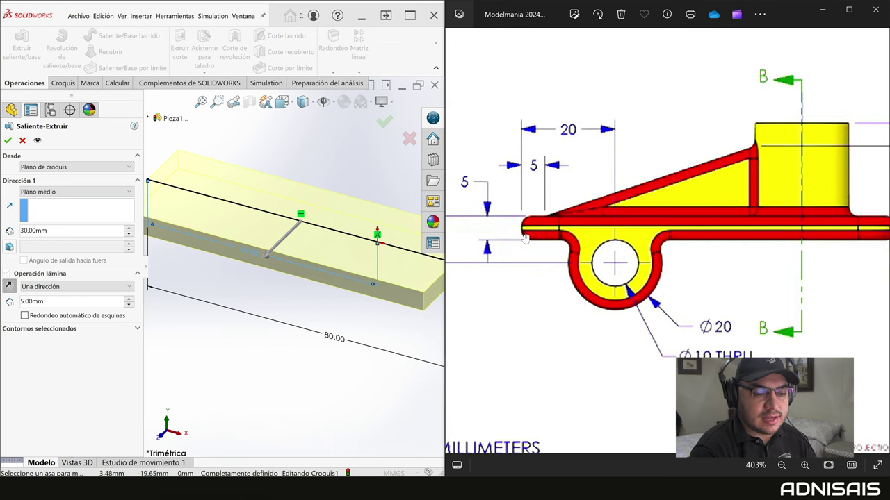
scroll(616, 288, down, 5)
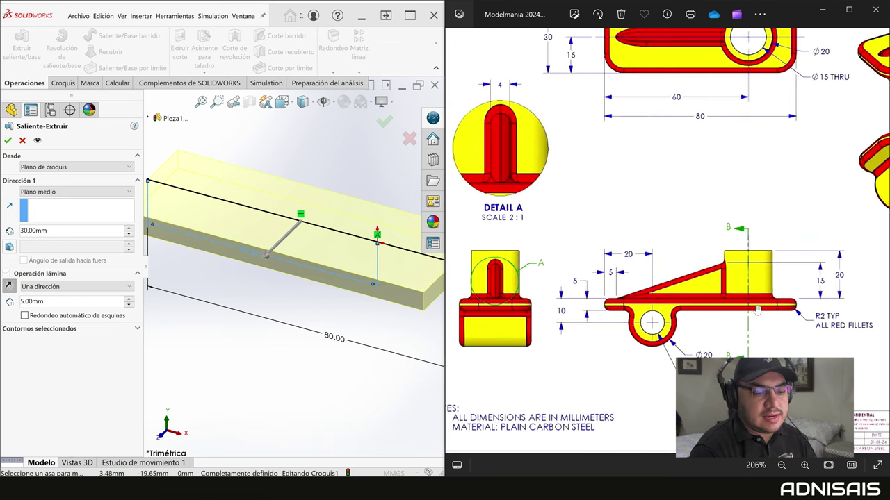
drag(702, 247, 643, 283)
drag(637, 110, 638, 148)
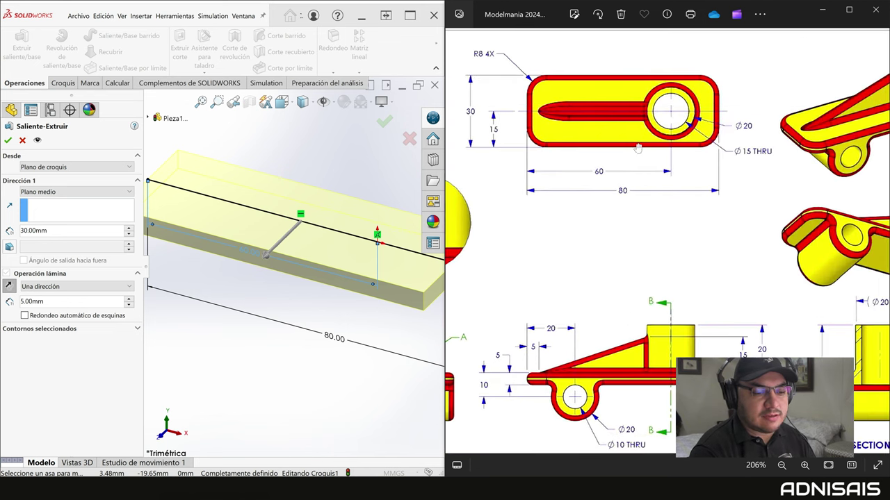
scroll(682, 103, down, 2)
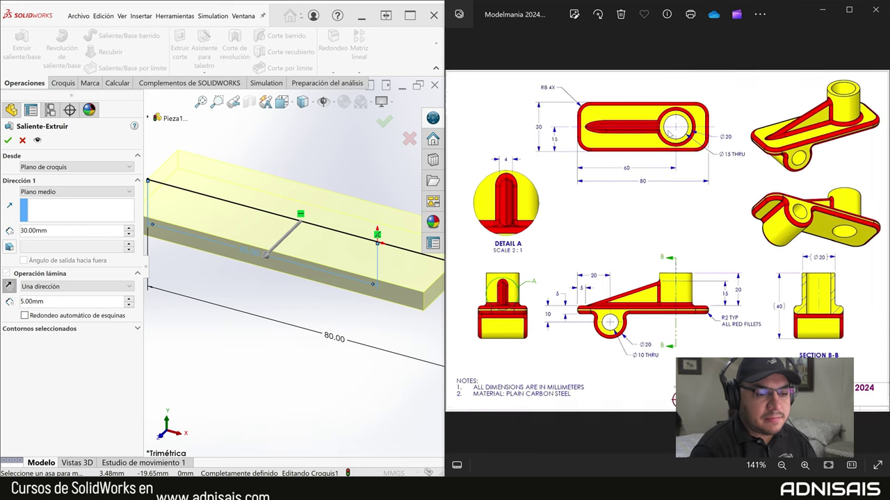
scroll(667, 135, down, 1)
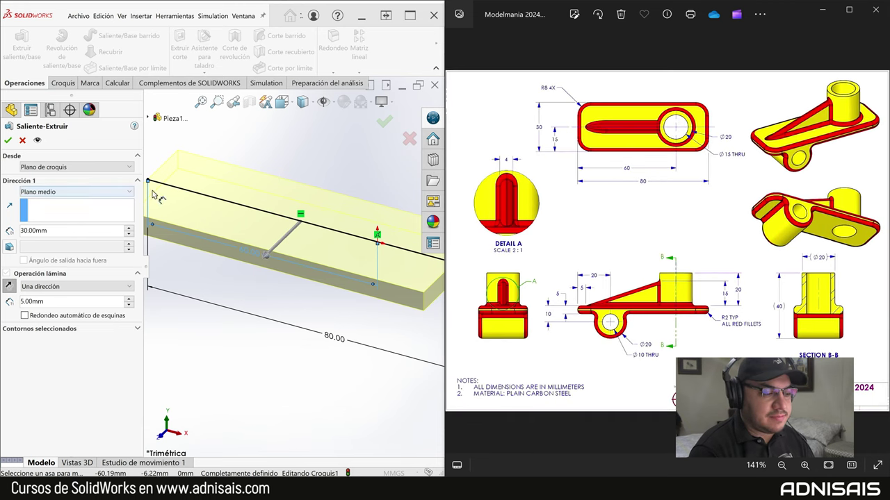
click(7, 140)
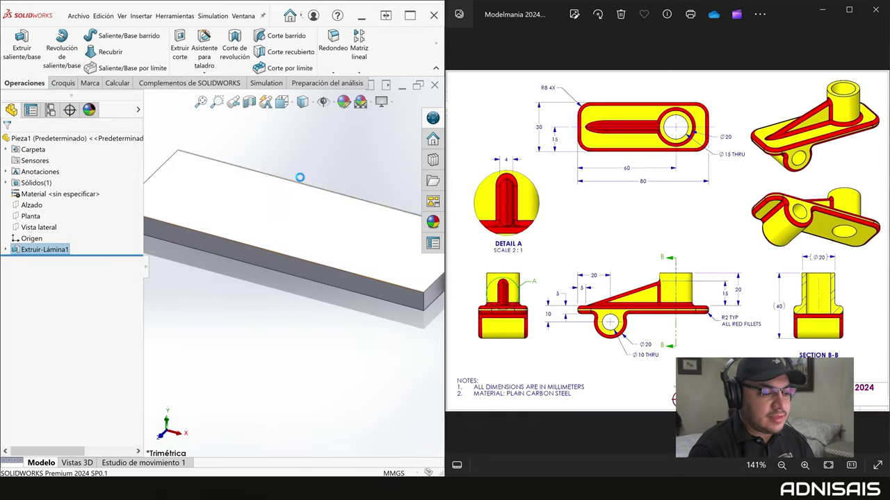
- Sketch a circle centred on the origin on the plate's top face
key(f)
mouse_move(312, 212)
middle_down()
mouse_move(359, 189)
mouse_move(336, 253)
middle_up()
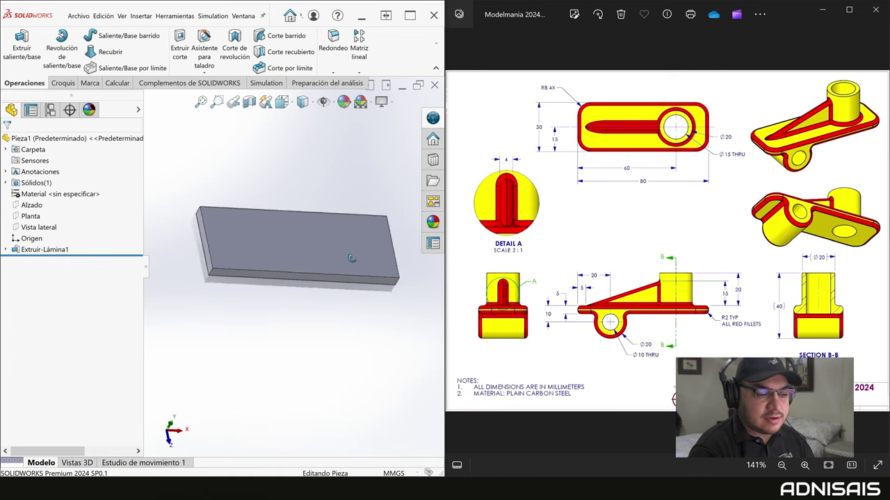
click(337, 253)
click(370, 228)
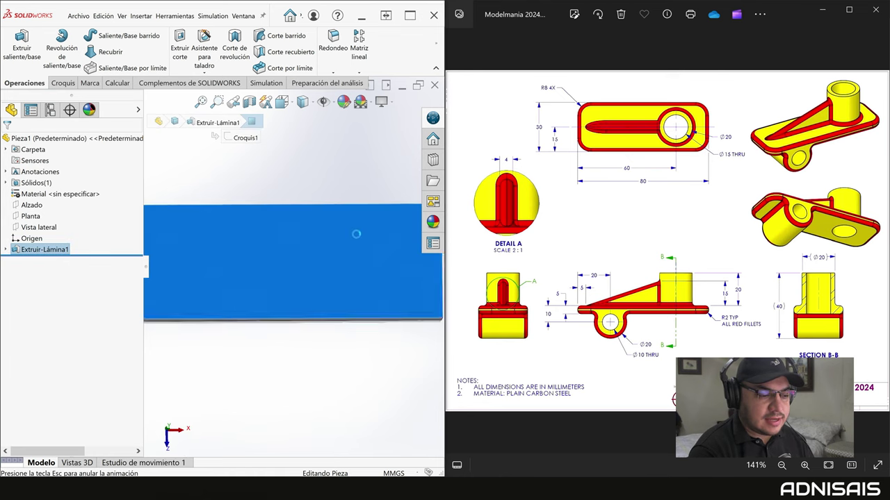
click(88, 35)
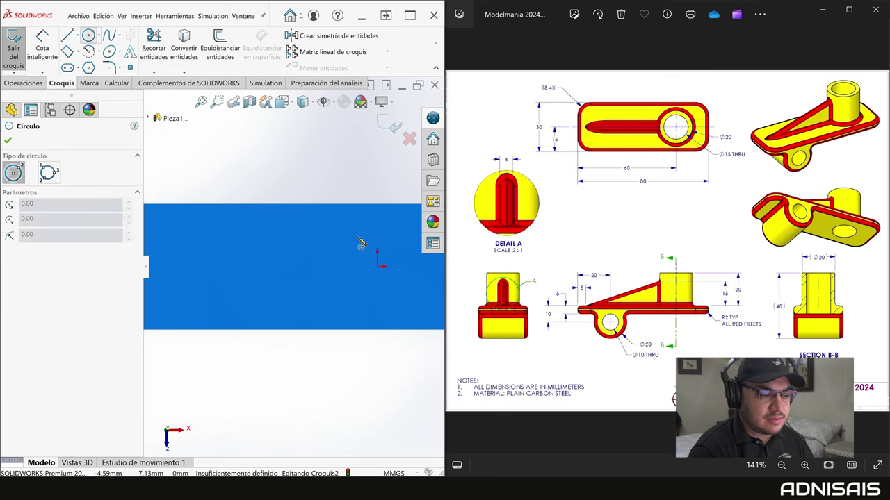
click(377, 265)
click(402, 240)
- Dimension the circle to Ø20 mm and start Extruir saliente/base
right_drag(398, 224, 587, 164)
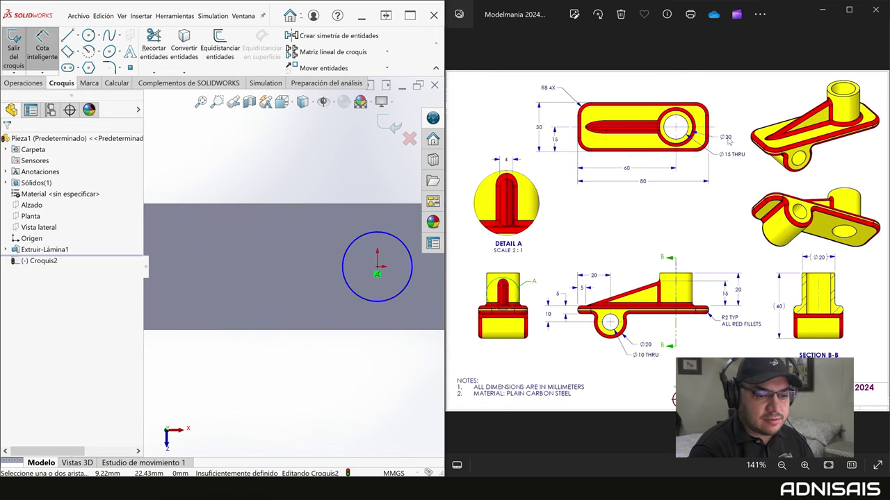
click(379, 232)
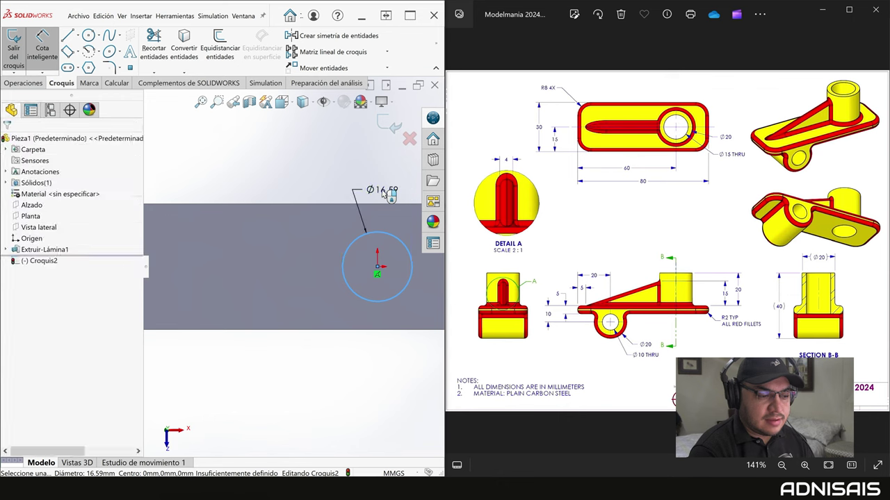
click(387, 194)
text(20)
key(Return)
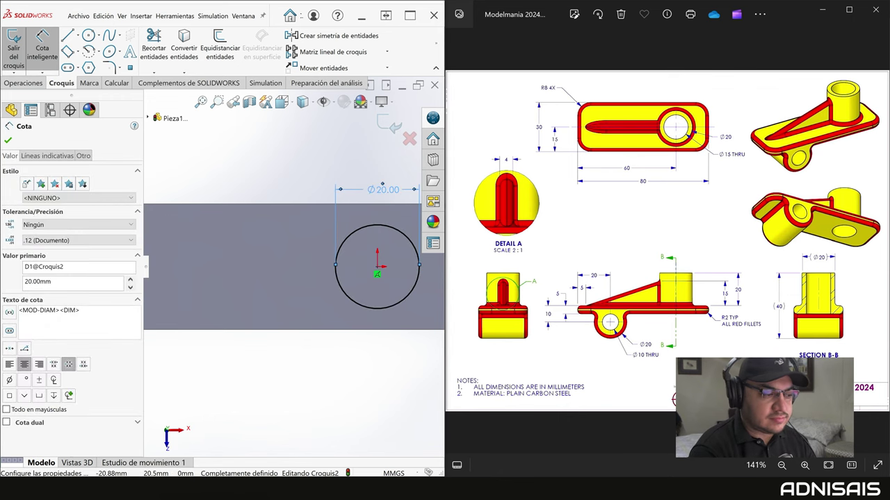
click(28, 83)
click(21, 42)
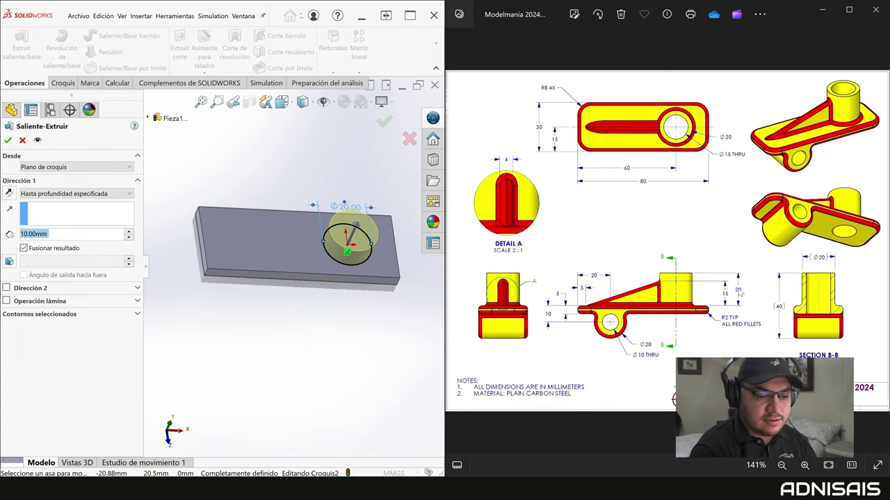
- Extrude the Ø20 circle 20 mm tall and accept the boss
text(20)
middle_drag(389, 230, 398, 257)
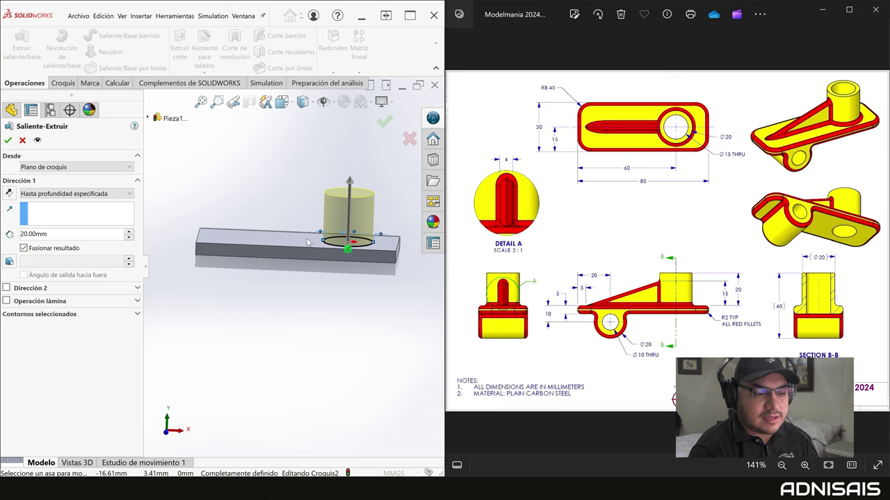
click(9, 141)
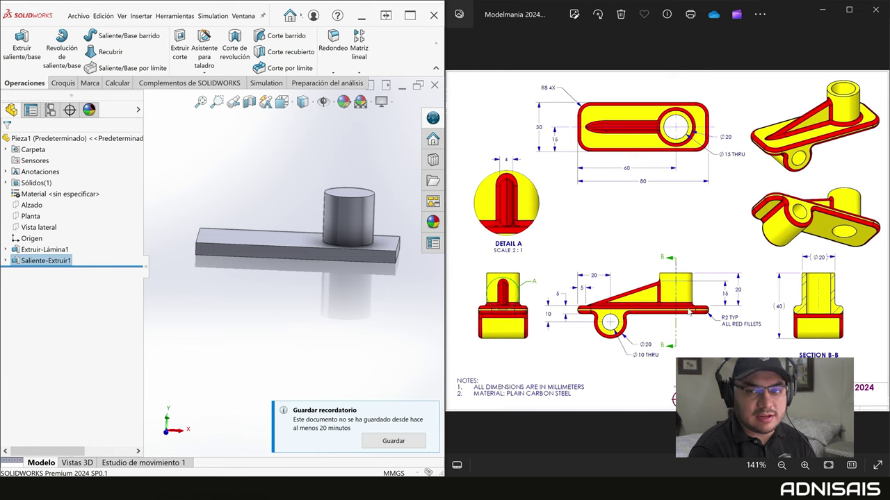
- Sketch a circle on the Alzado plane below the plate's left end
click(207, 191)
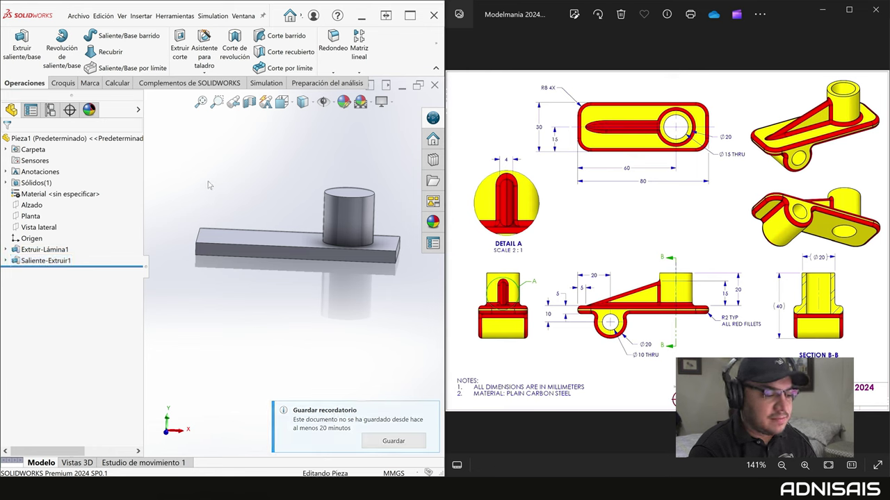
click(27, 207)
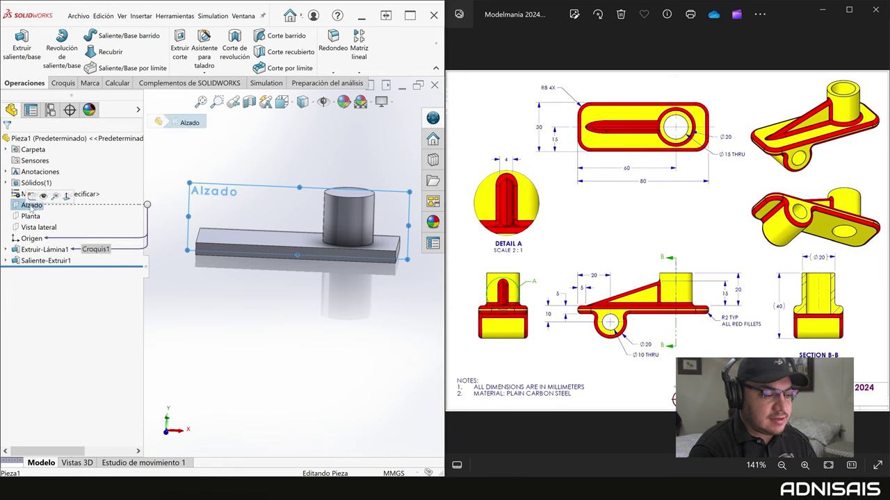
click(35, 202)
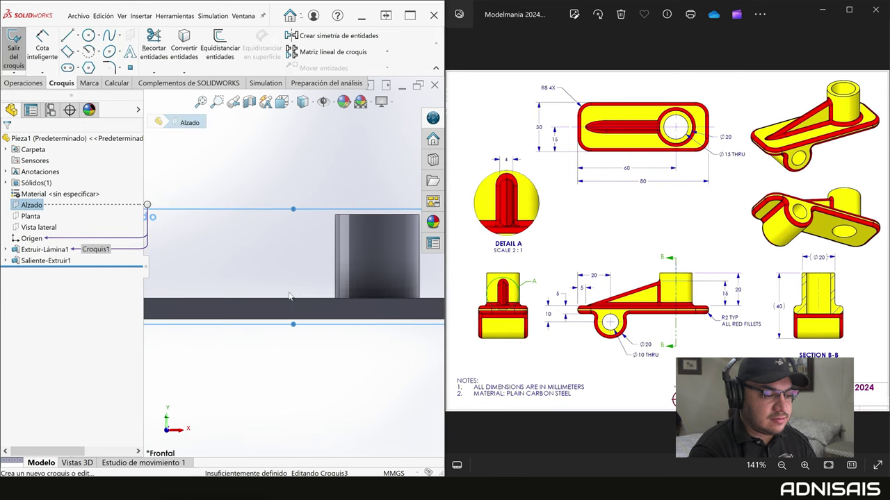
click(88, 36)
click(254, 280)
click(269, 254)
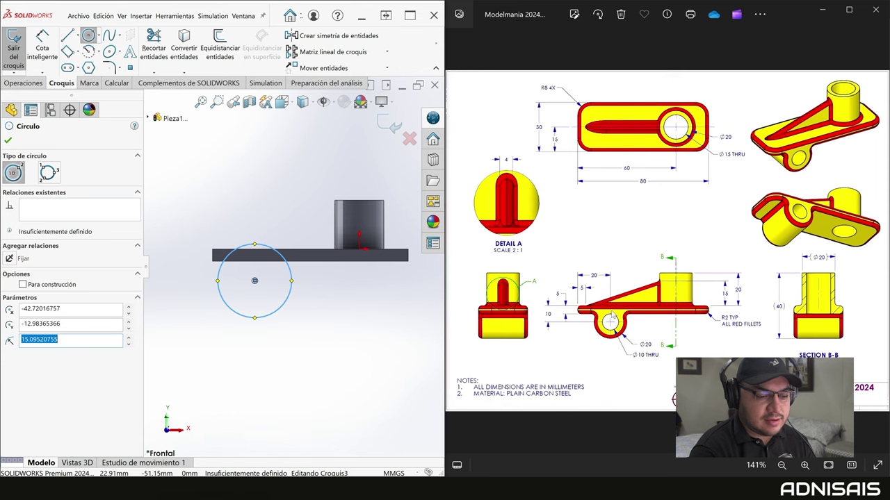
- Dimension the circle Ø20 and its centre 20 mm from the plate's left end
click(43, 49)
click(276, 254)
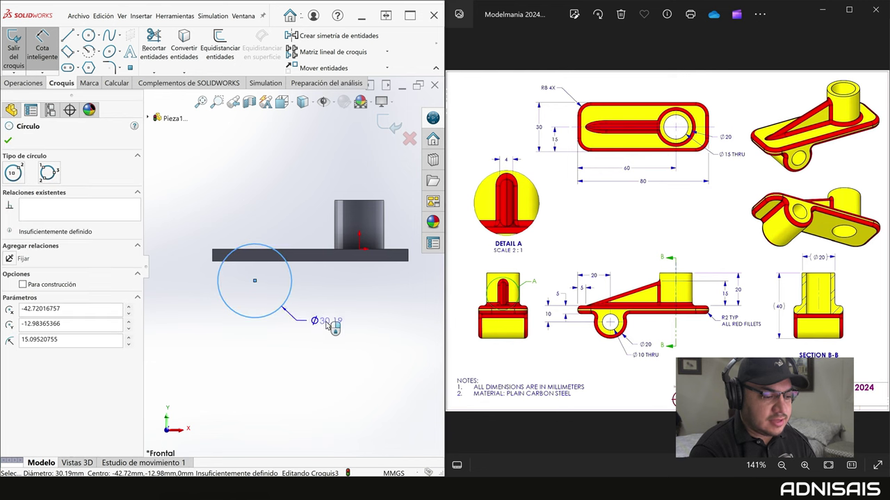
click(325, 334)
text(20)
key(Return)
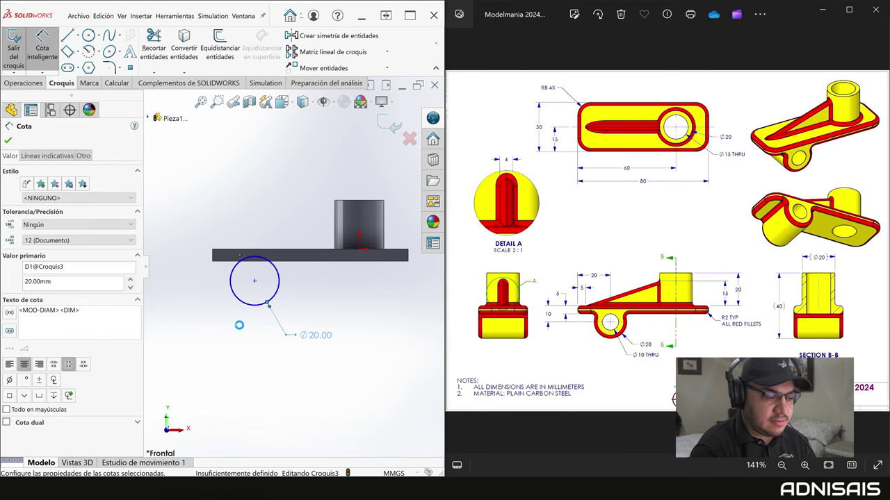
click(215, 255)
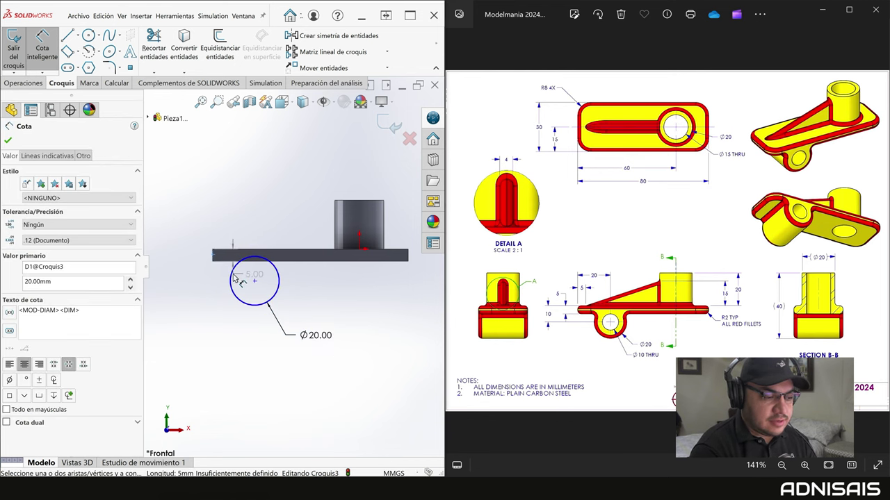
click(255, 281)
click(245, 358)
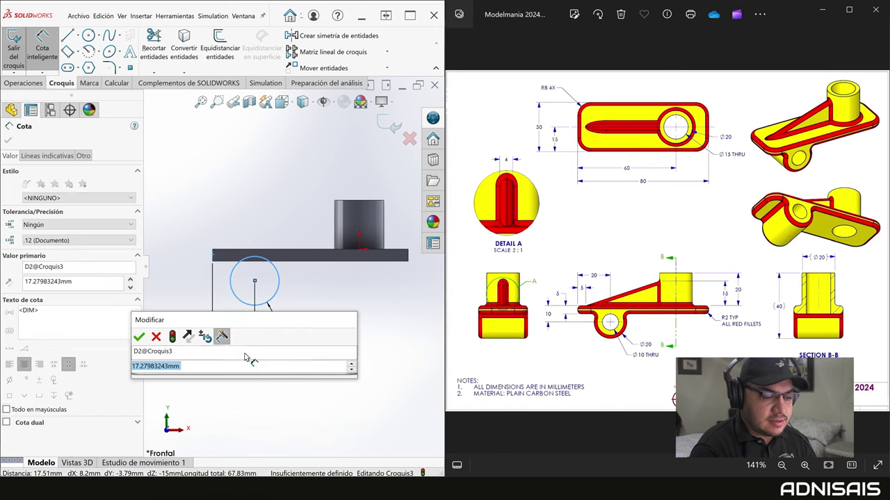
text(20)
key(Return)
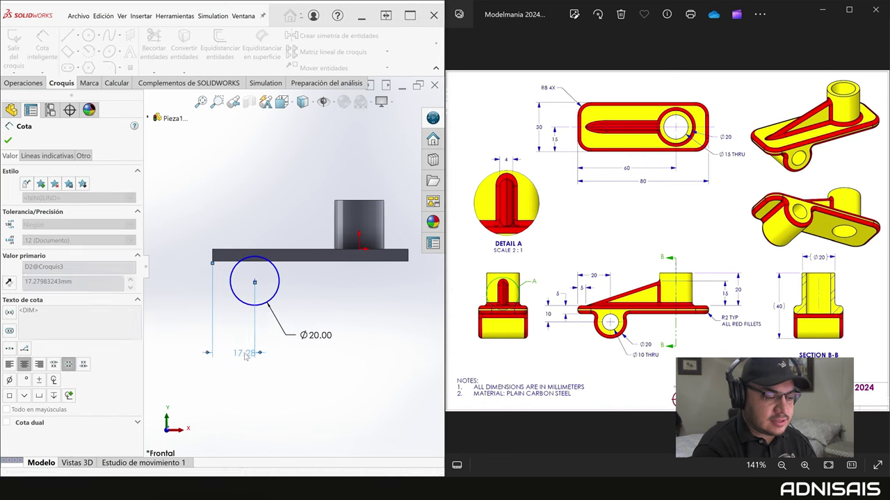
- Place the circle centre 10 mm from the plate's bottom edge, then start Extruir saliente/base
click(234, 259)
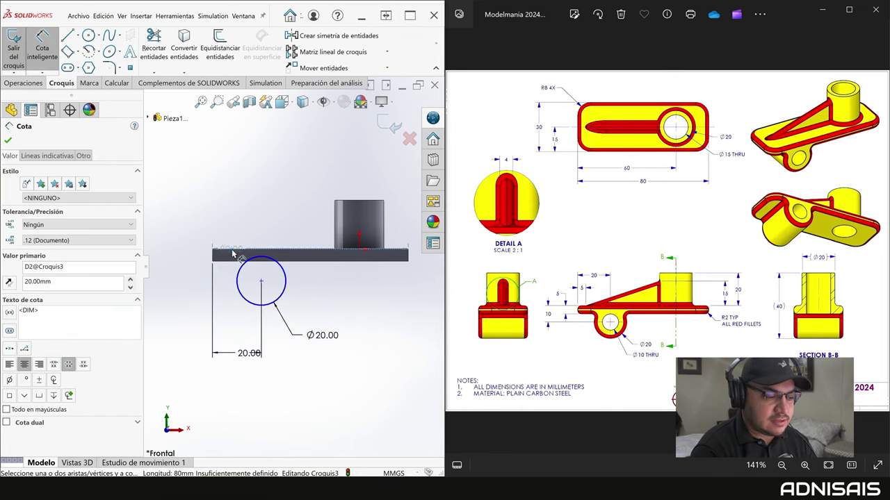
click(241, 272)
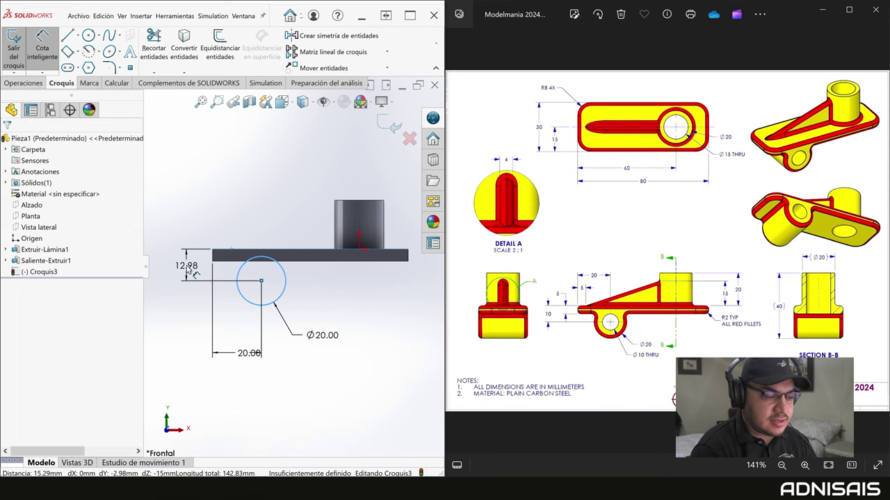
click(186, 268)
text(10)
key(Return)
key(Escape)
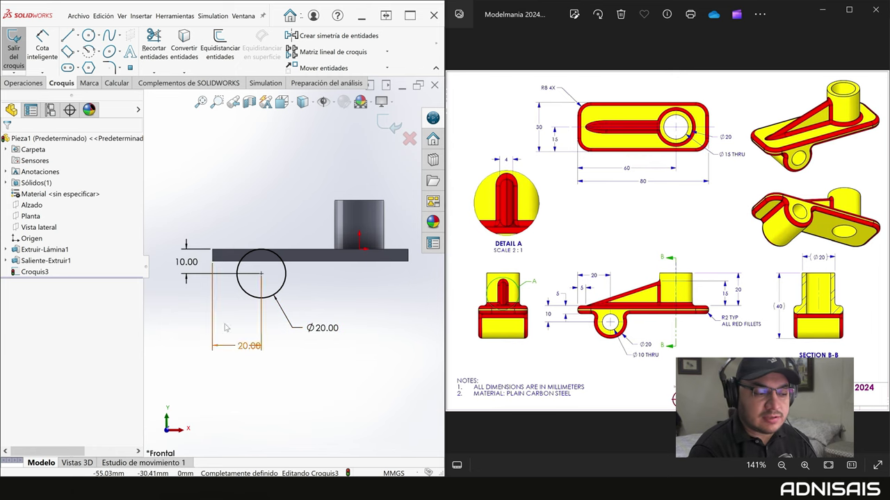
click(241, 347)
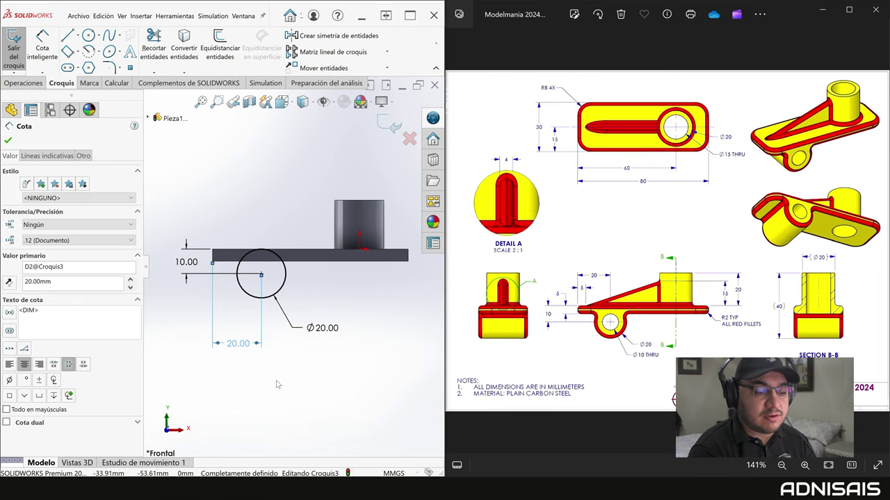
click(25, 83)
click(22, 45)
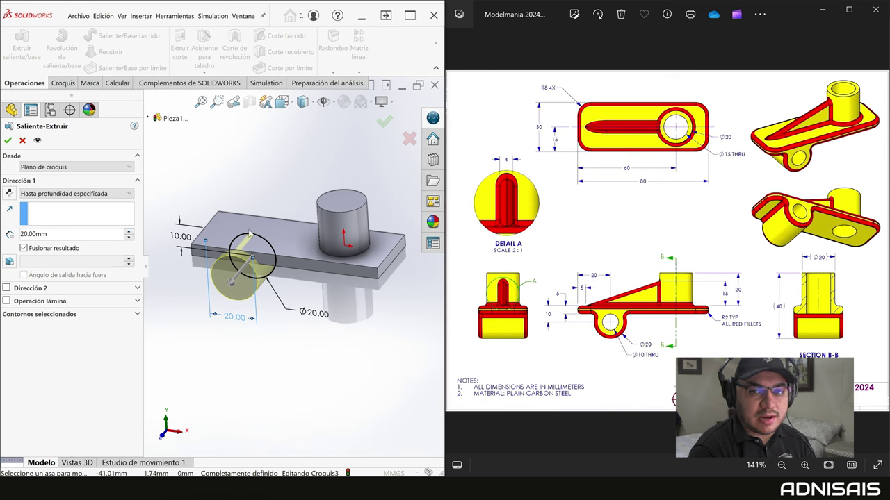
- Extrude the Ø20 circle Por todo in both directions and accept it as Saliente-Extruir2
click(72, 198)
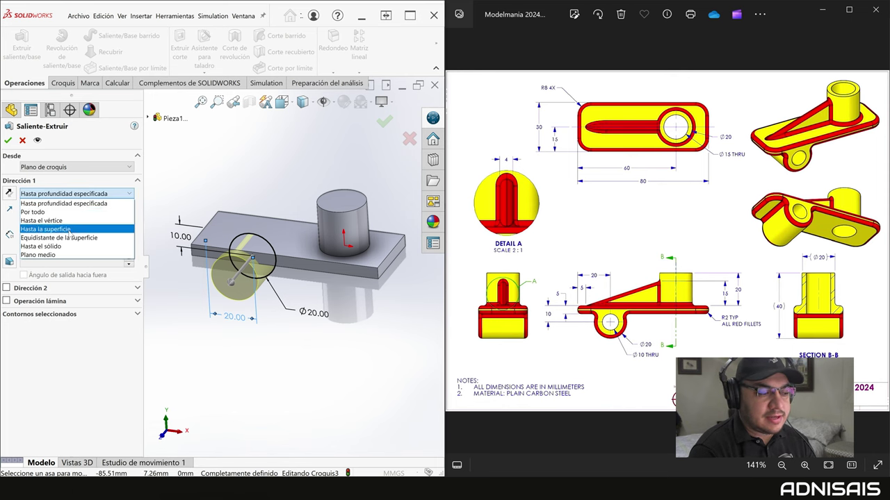
click(70, 212)
click(7, 273)
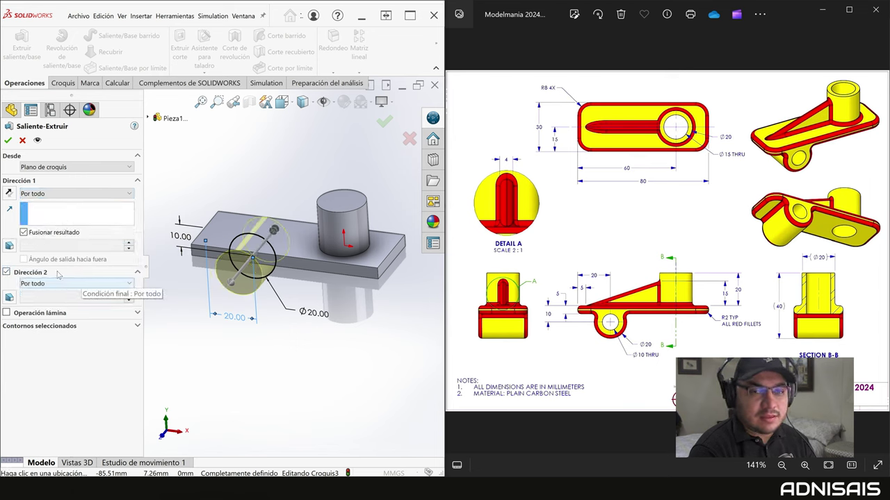
middle_drag(278, 236, 234, 294)
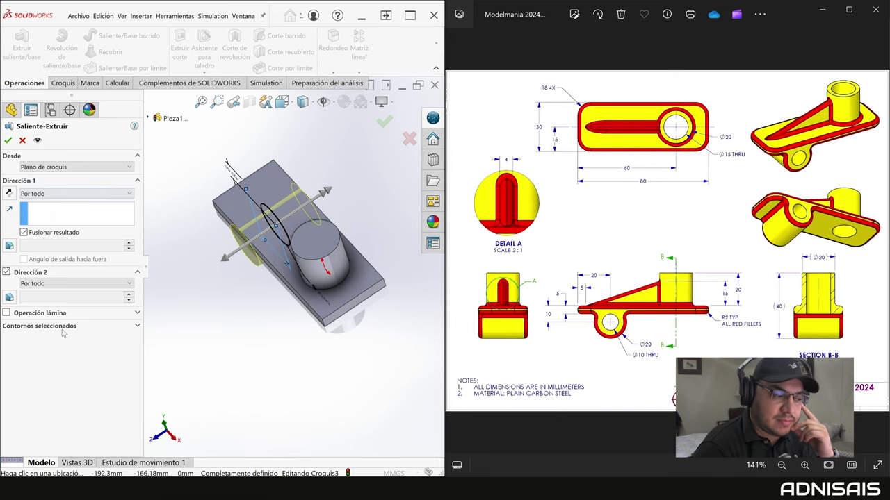
click(8, 140)
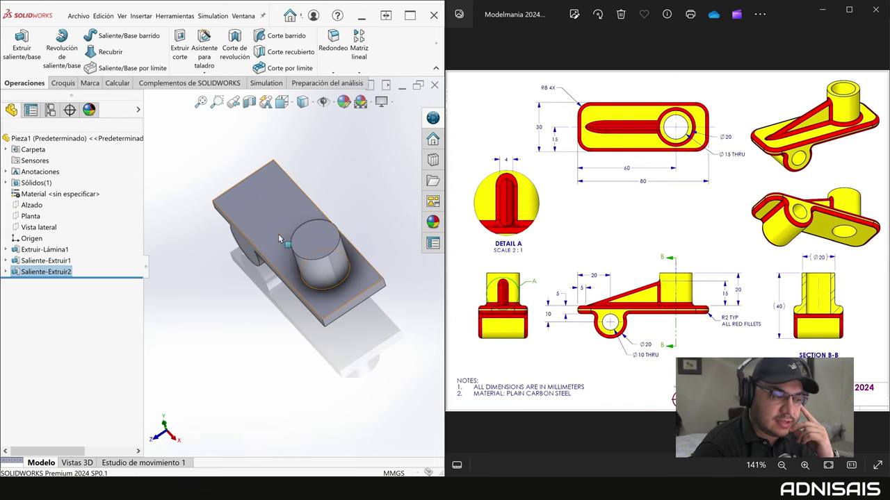
mouse_move(278, 234)
middle_down()
mouse_move(355, 230)
mouse_move(376, 297)
middle_up()
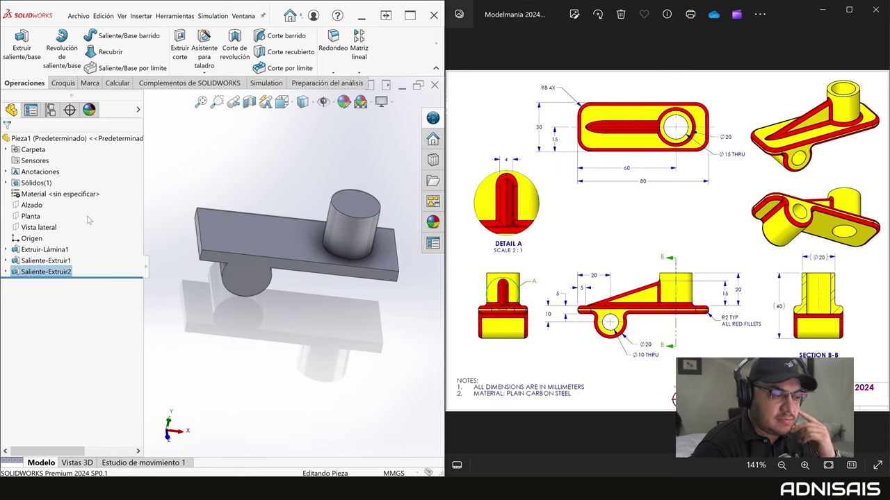
- Sketch a sloped line on Alzado from the plate's top edge up to the boss side
click(30, 205)
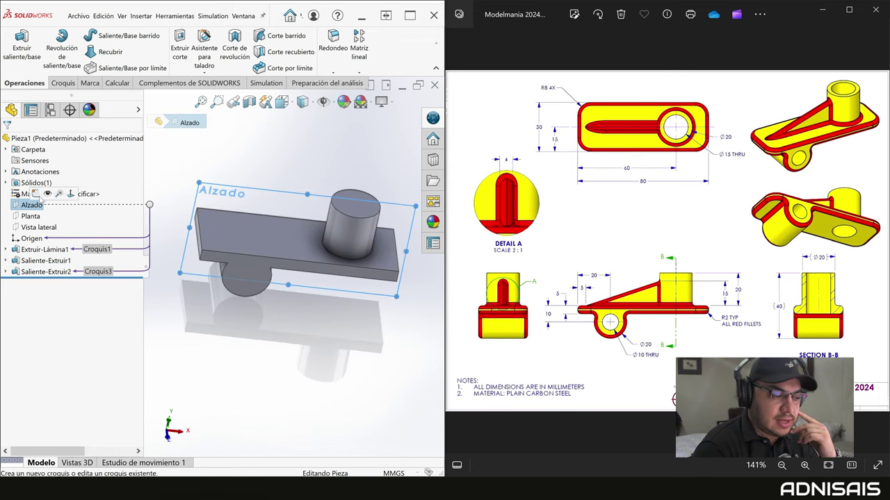
click(179, 119)
click(66, 37)
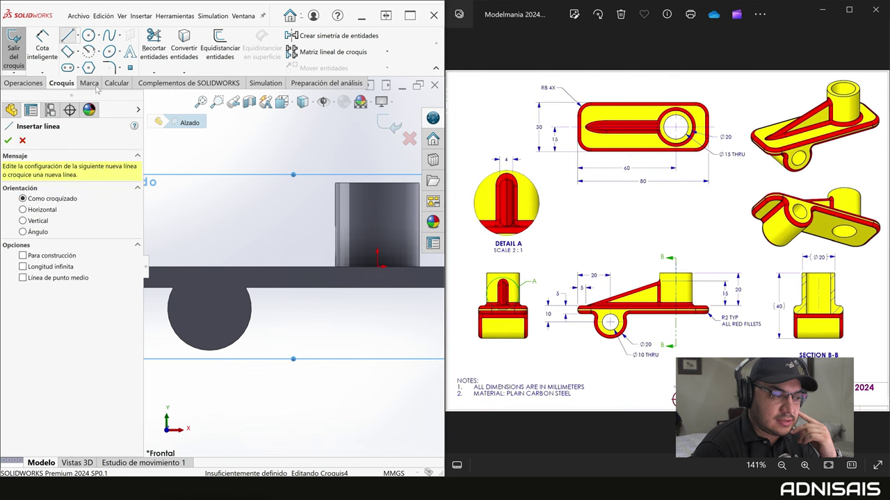
click(183, 266)
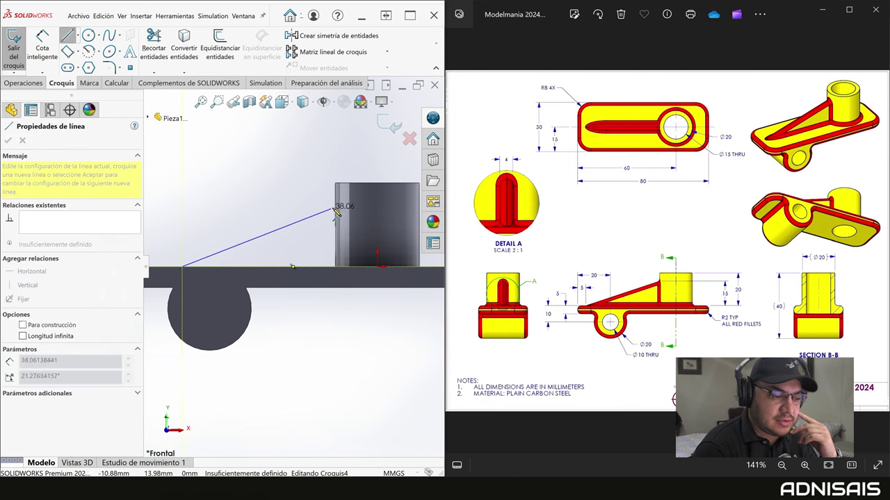
click(342, 199)
key(Escape)
- Dimension the line's upper end 15 mm above the plate
key(d)
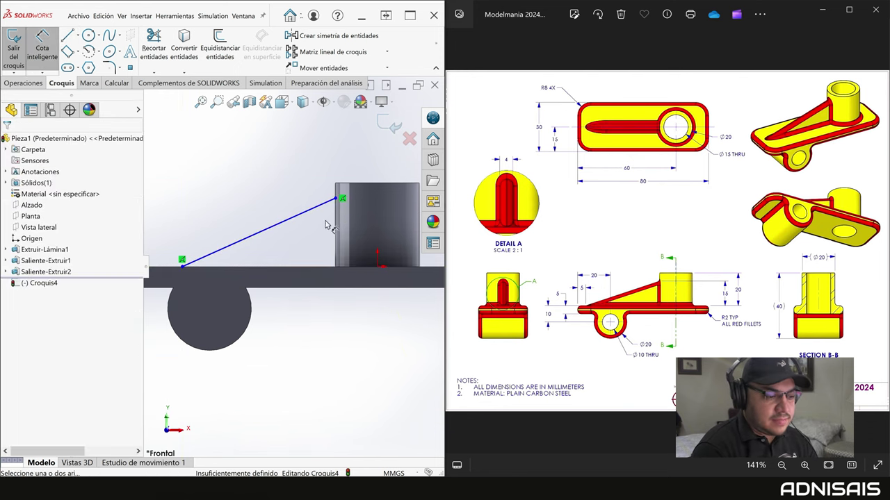
click(337, 200)
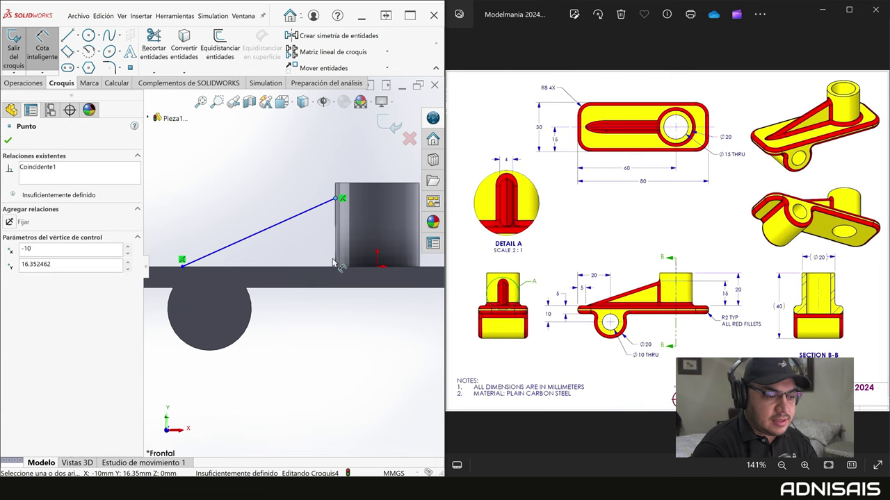
click(331, 268)
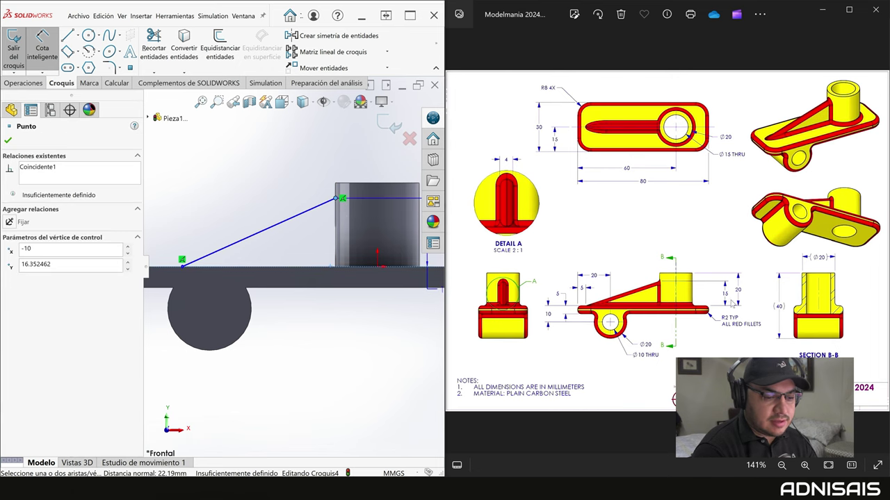
click(407, 252)
text(15)
key(Return)
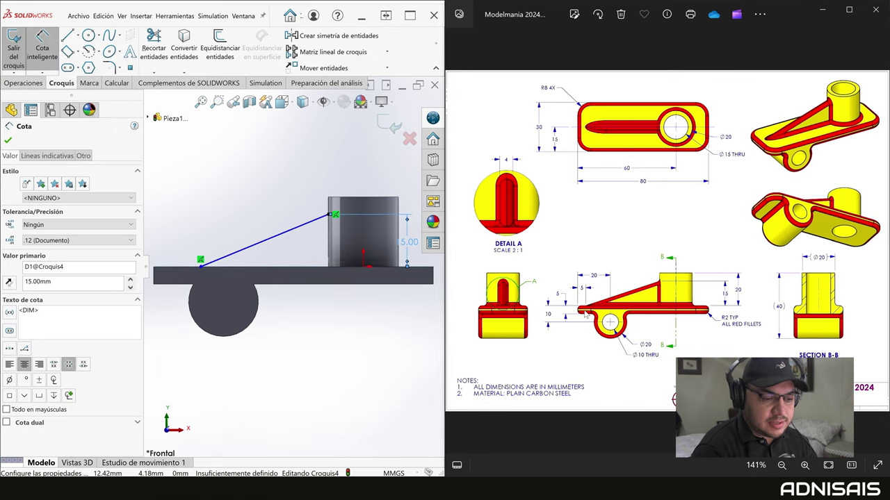
scroll(581, 312, up, 2)
scroll(580, 320, up, 2)
scroll(580, 324, up, 2)
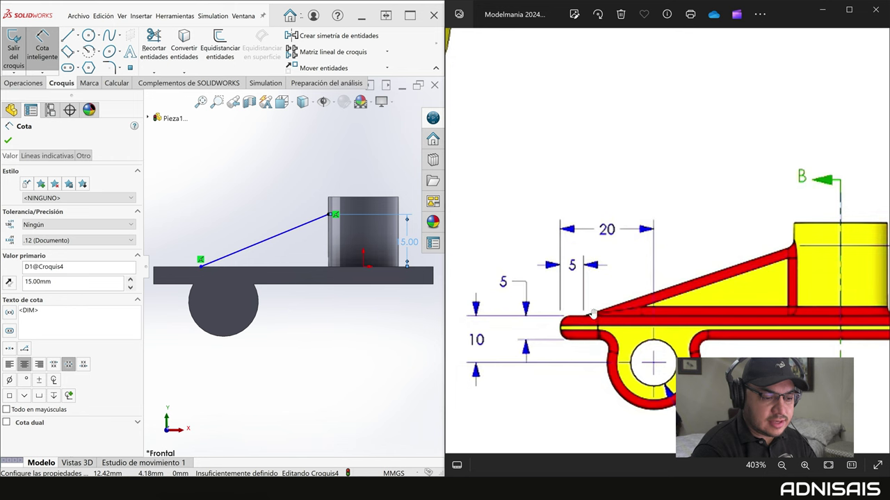
scroll(586, 313, down, 3)
click(191, 258)
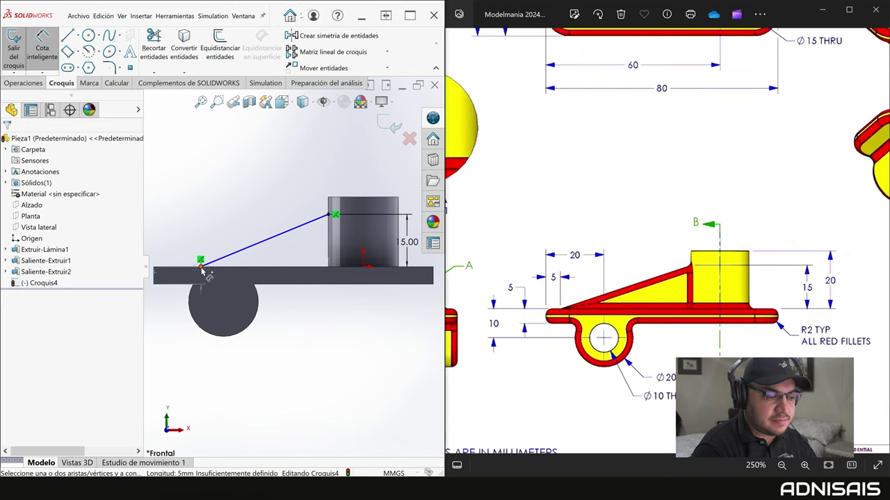
- Dimension the line's lower end 5 mm from the plate's left edge
click(201, 262)
click(154, 275)
click(167, 236)
key(Return)
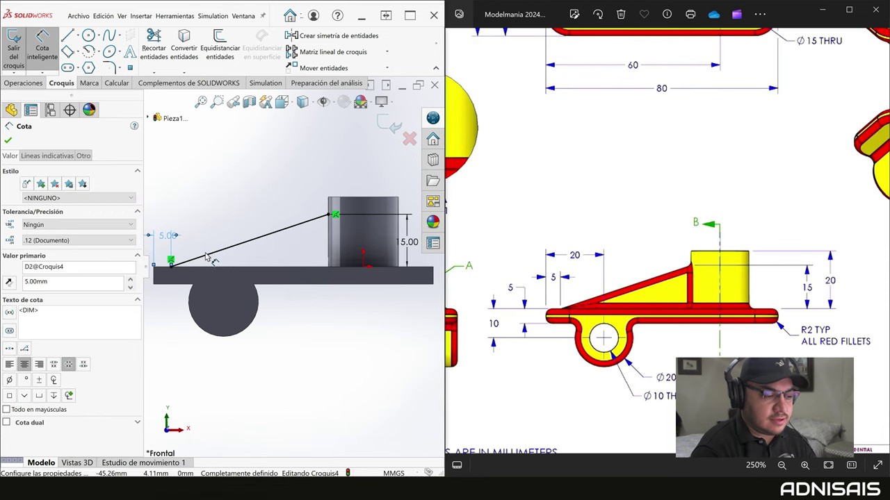
key(Escape)
scroll(248, 180, up, 2)
click(25, 82)
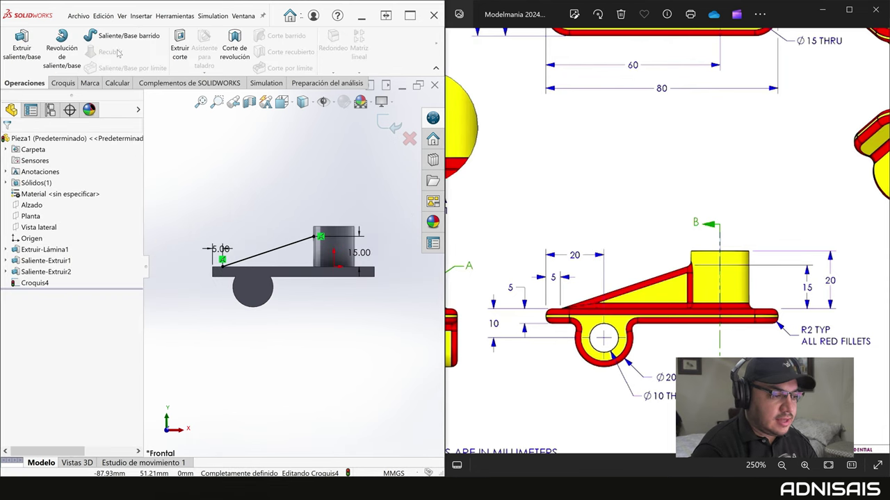
mouse_move(434, 45)
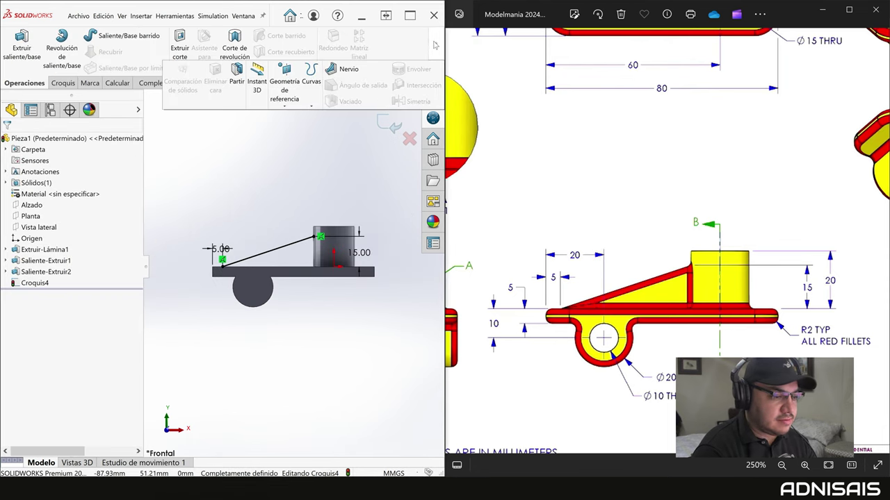
- Create a Nervio rib from the sketch line with 4 mm thickness
click(345, 69)
mouse_move(418, 298)
middle_down()
mouse_move(356, 313)
mouse_move(269, 260)
middle_up()
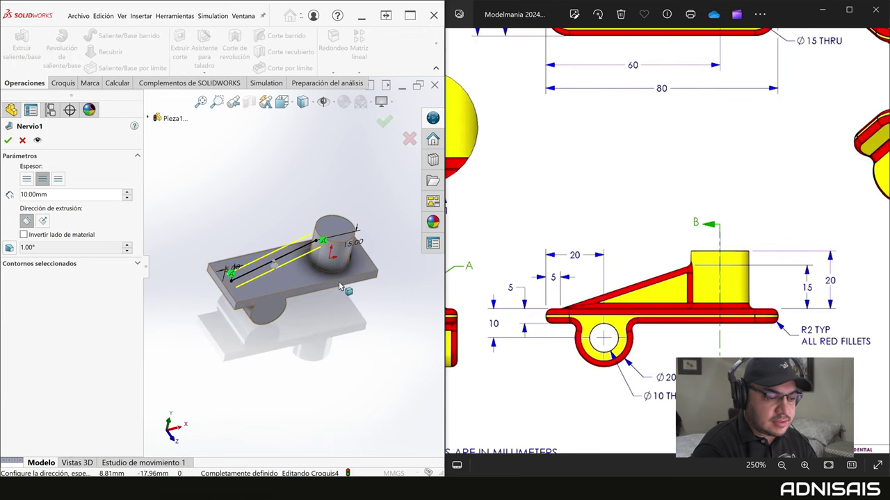
scroll(542, 148, up, 2)
ctrl+scroll(541, 148, down, 2)
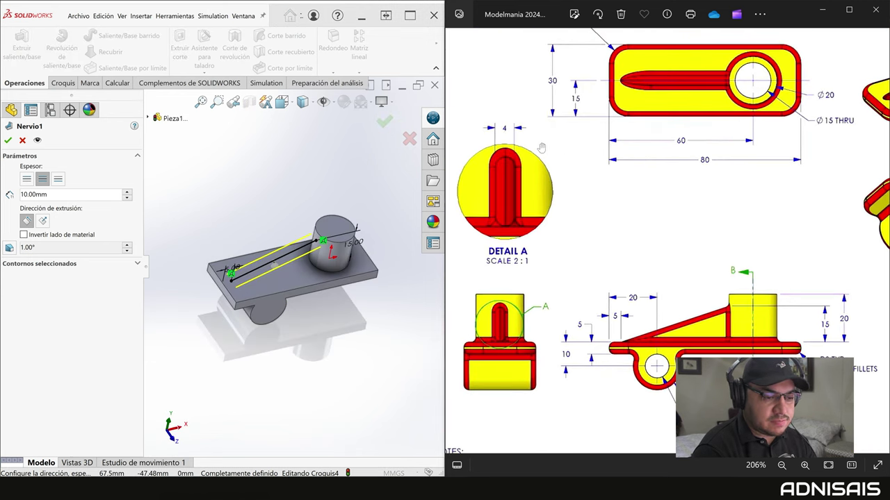
click(56, 196)
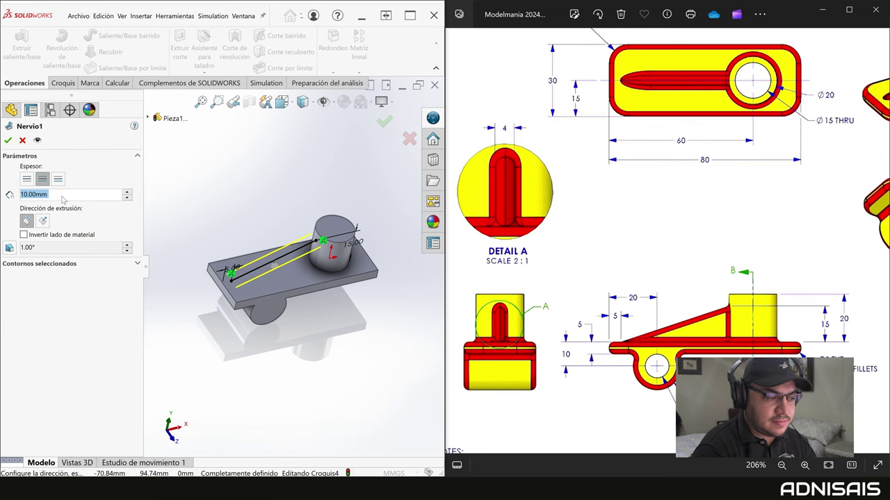
text(4)
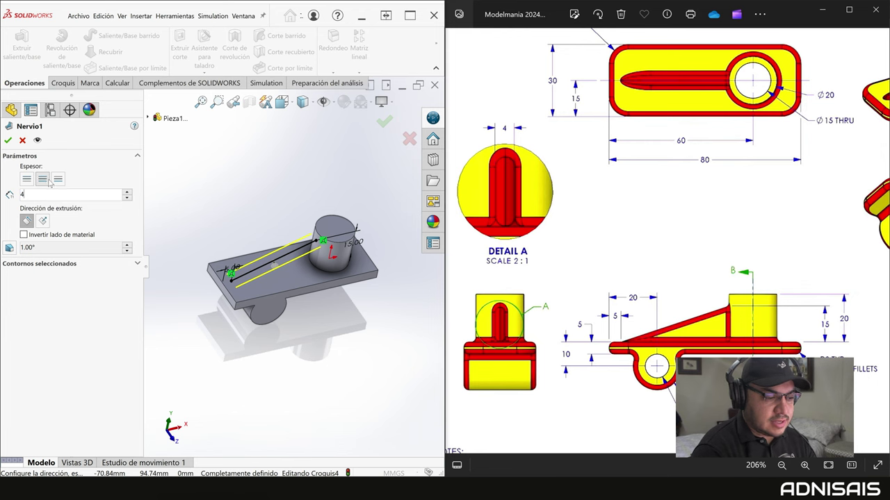
mouse_move(230, 272)
middle_down()
mouse_move(244, 199)
mouse_move(264, 207)
mouse_move(250, 209)
mouse_move(263, 221)
middle_up()
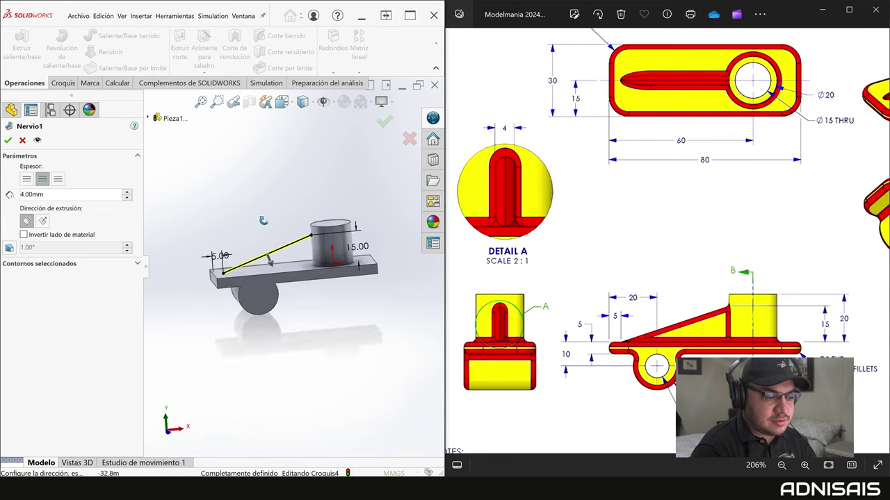
click(8, 141)
- Orbit to inspect the new rib and select the upper boss's top face
mouse_move(304, 268)
middle_down()
mouse_move(346, 297)
mouse_move(321, 290)
middle_up()
scroll(660, 226, up, 1)
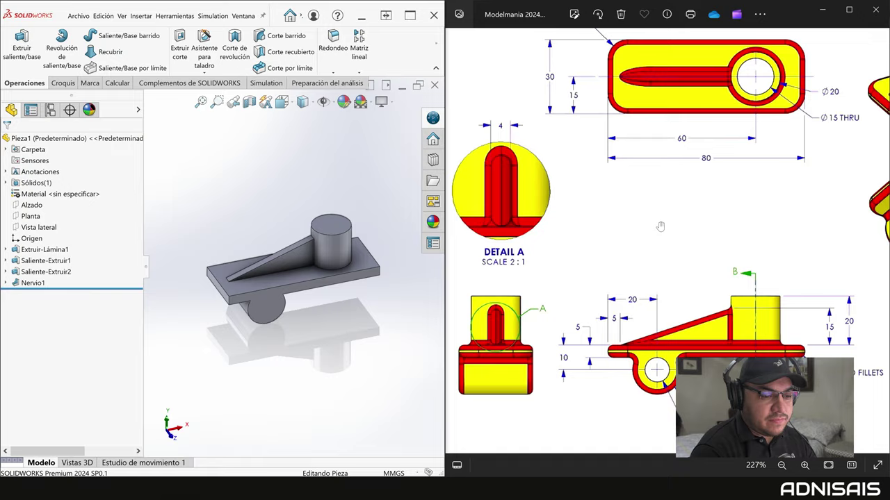
scroll(660, 226, down, 2)
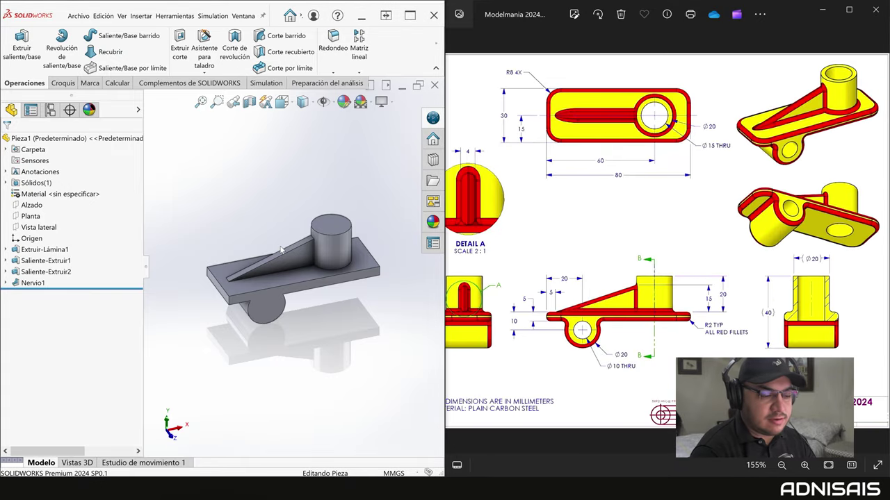
scroll(340, 229, down, 2)
click(339, 221)
- Sketch a circle centred on the upper boss's top face and dimension it to Ø15 mm
click(367, 203)
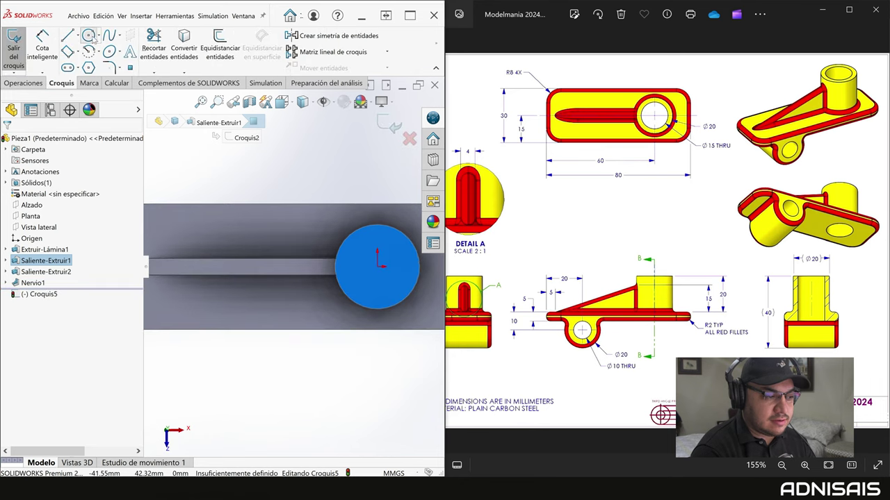
click(88, 35)
click(377, 265)
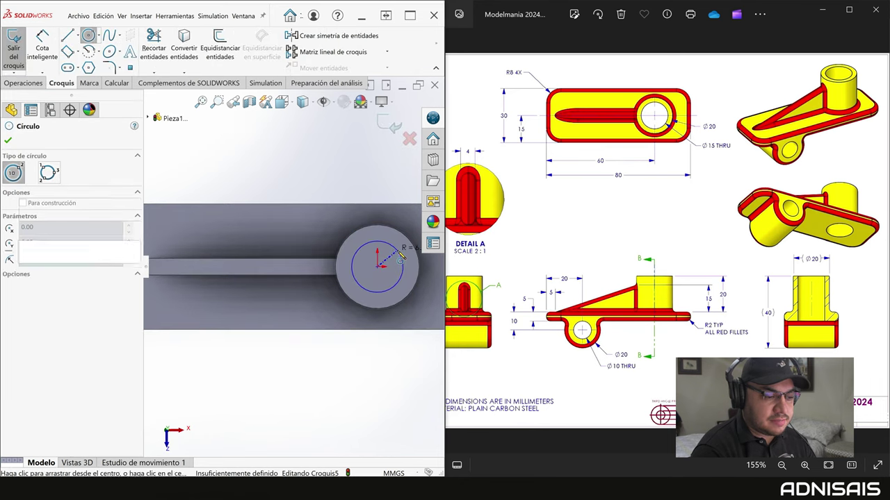
click(401, 256)
key(Escape)
key(d)
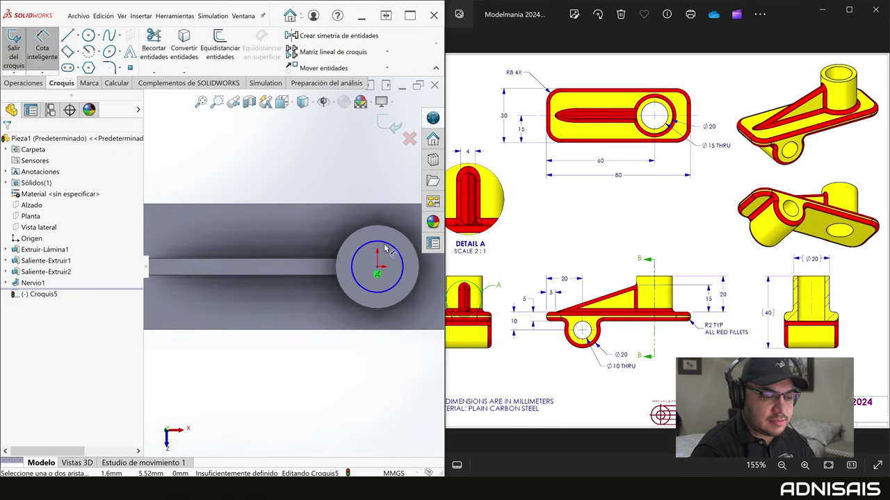
click(388, 246)
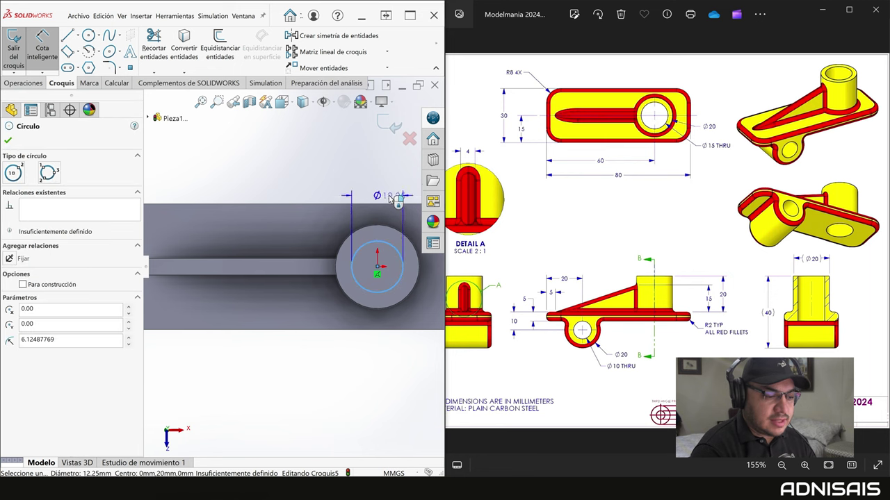
click(391, 197)
text(15)
key(Return)
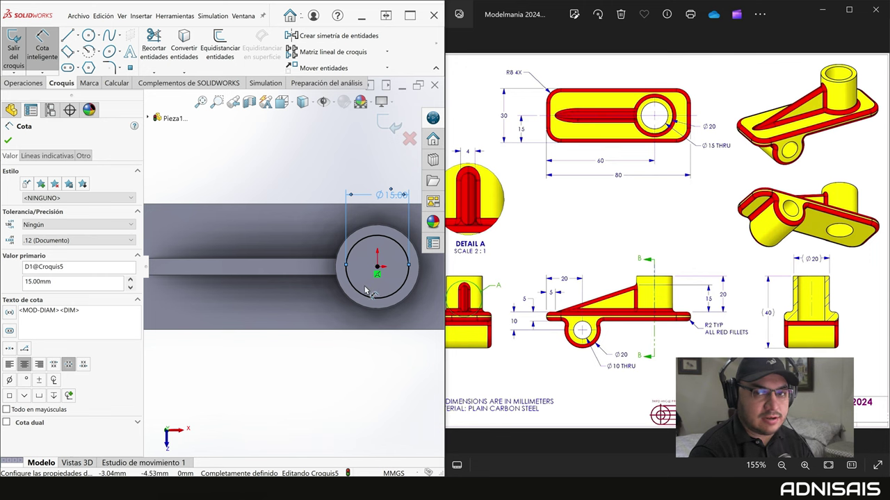
- Fit the part in view and start an extruded cut from the Ø15 circle
key(f)
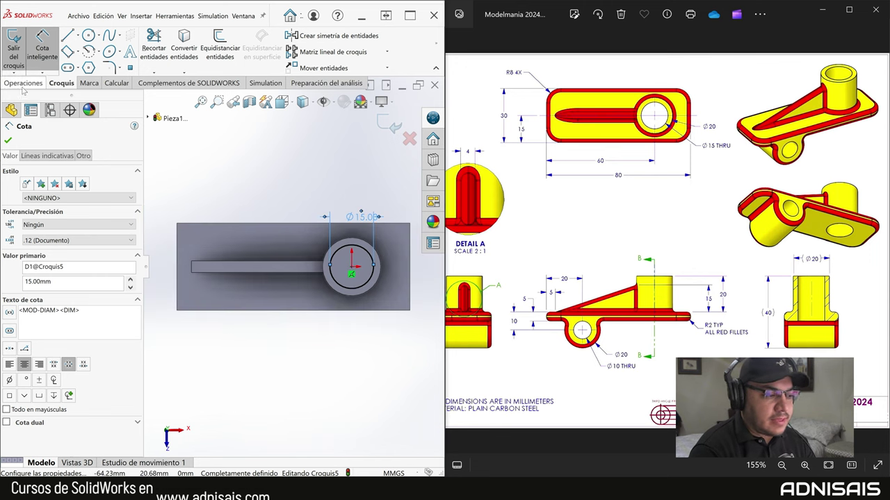
click(25, 83)
click(178, 55)
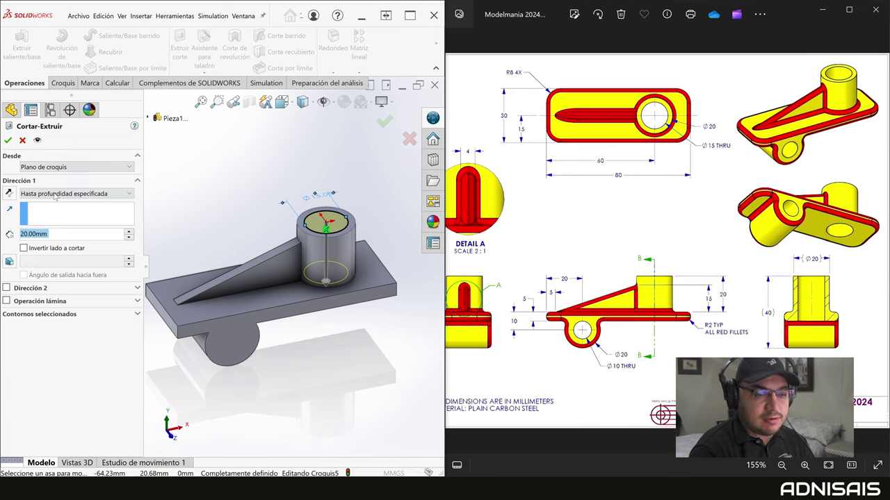
- Cut the Ø15 hole Through All in the upper boss, then copy the cut onto the lower boss
click(54, 194)
click(39, 201)
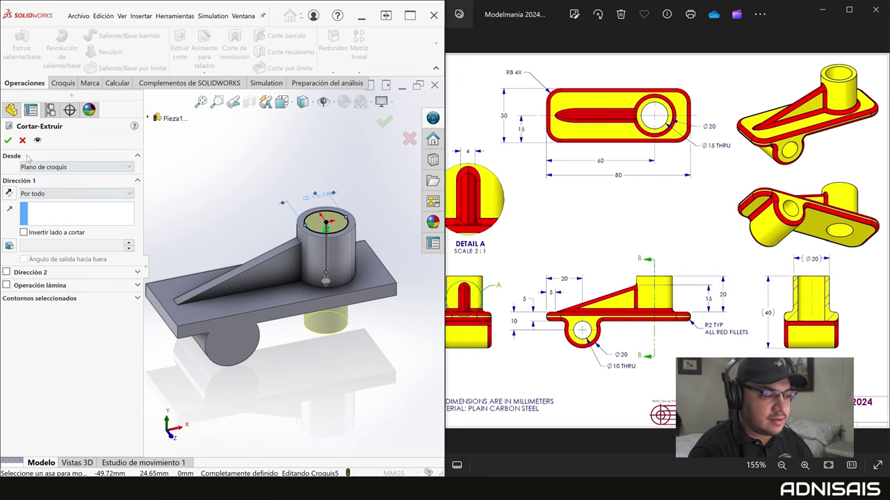
click(8, 140)
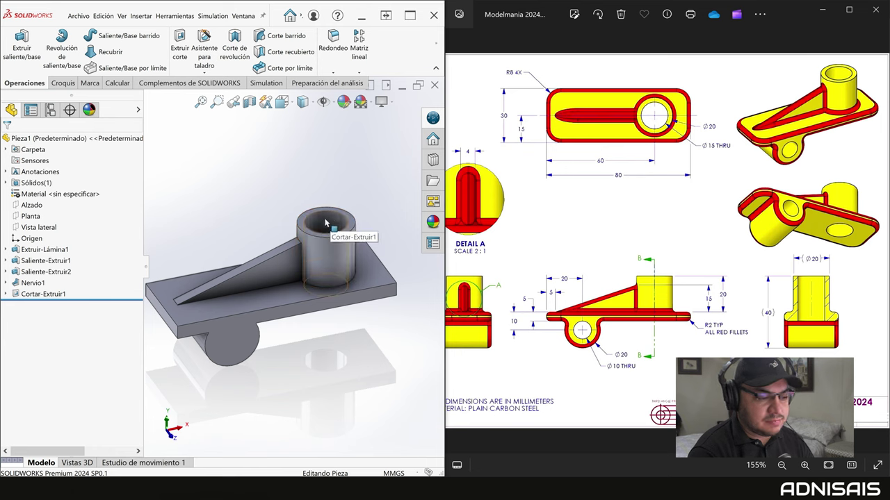
ctrl+drag(325, 222, 233, 340)
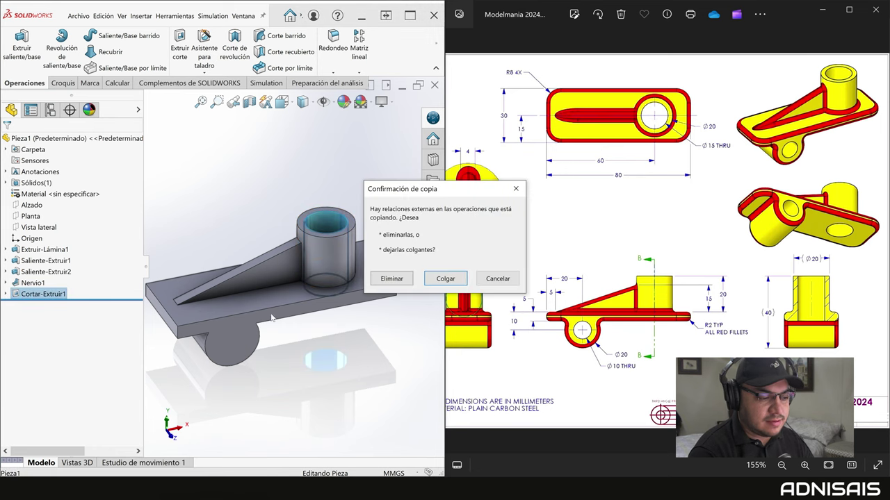
- Accept the copied cut's dangling-reference warnings and move its circle onto the lower boss centre
click(444, 279)
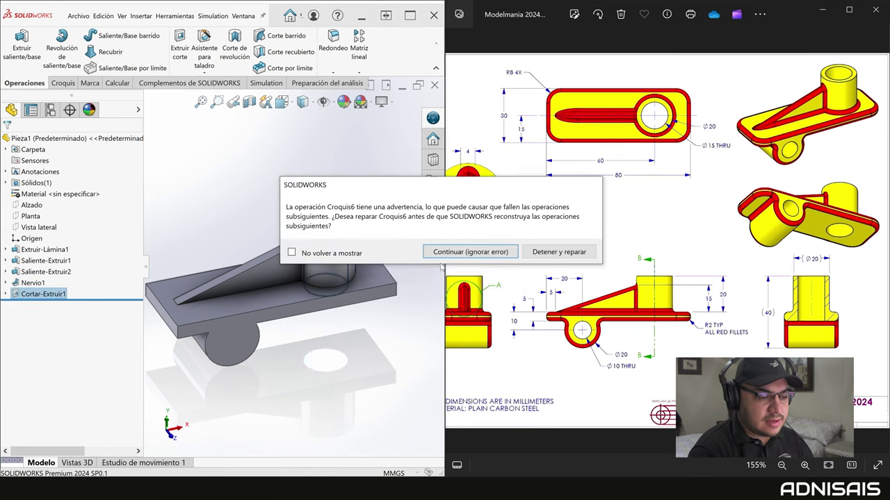
click(454, 253)
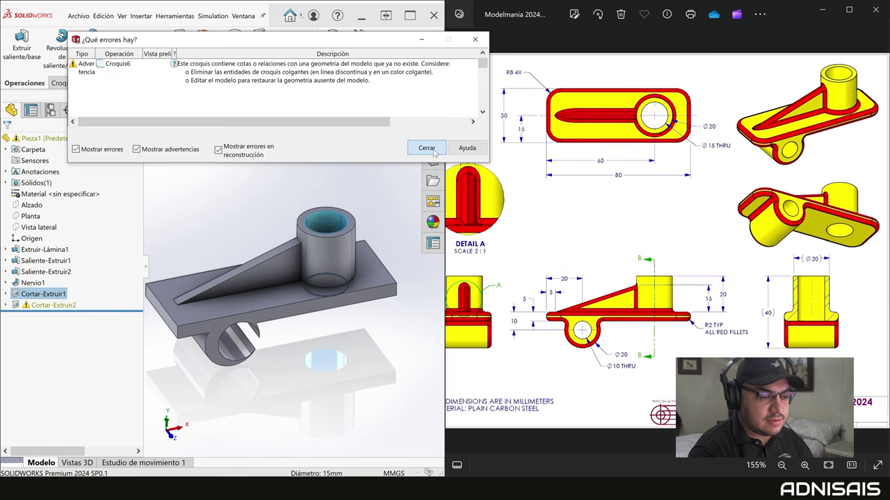
click(434, 152)
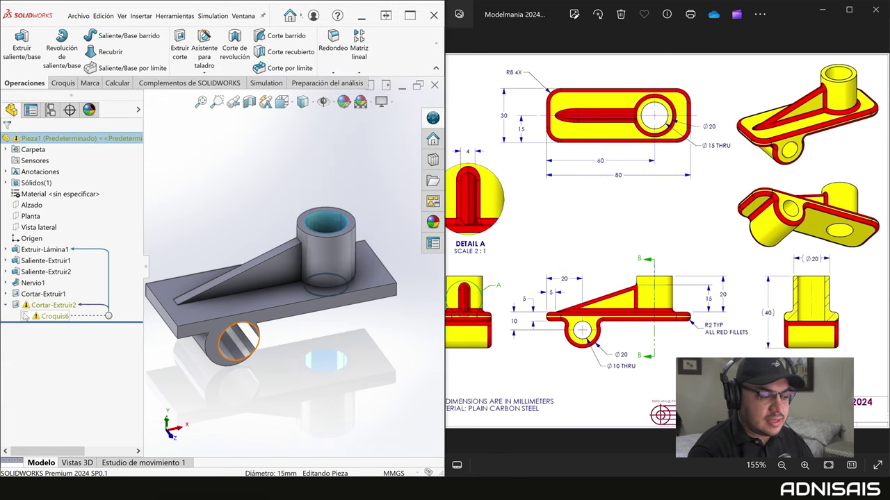
click(54, 316)
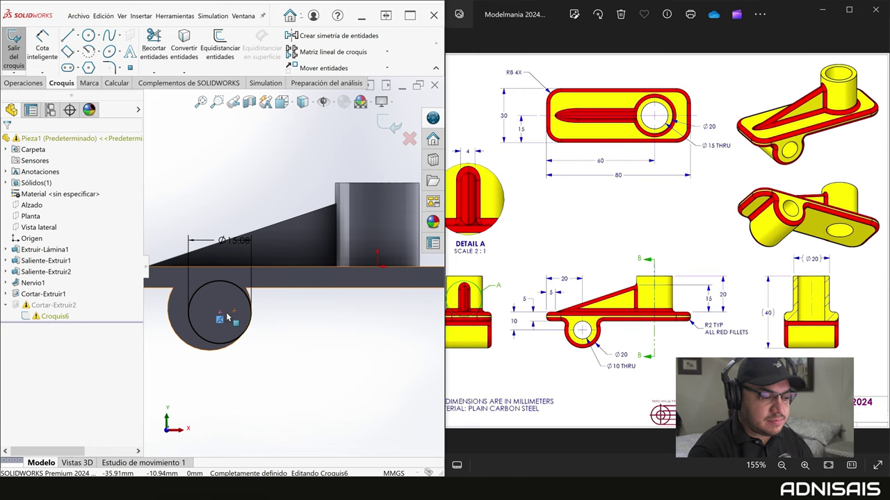
click(218, 316)
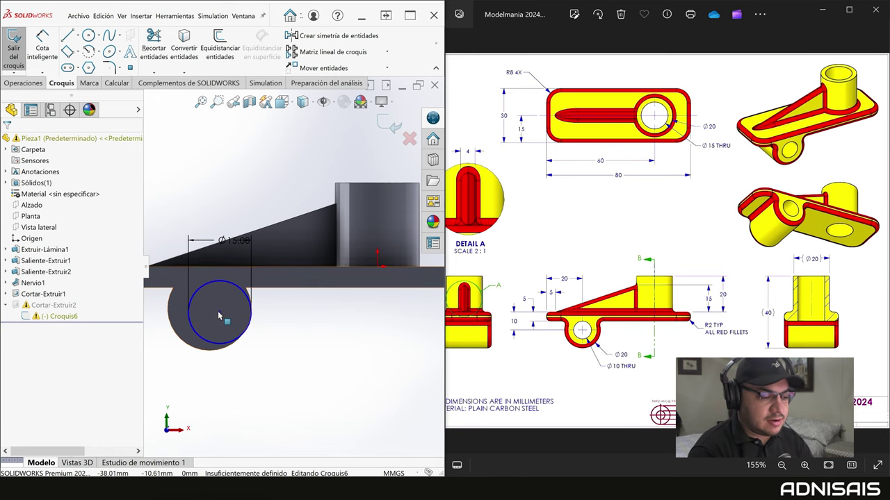
mouse_move(219, 313)
mouse_down()
mouse_move(252, 306)
mouse_move(209, 310)
mouse_up()
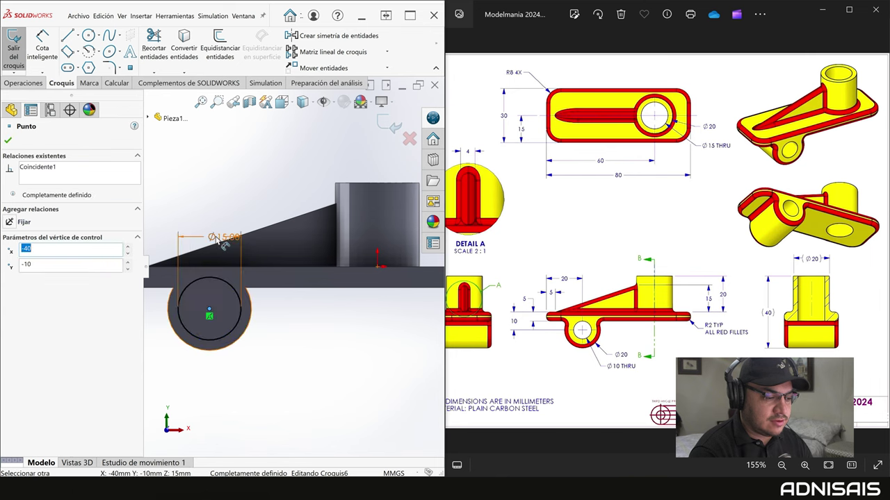
- Change the copied hole diameter to 10 mm and rebuild Cortar-Extruir2 through the lower boss
double_click(223, 237)
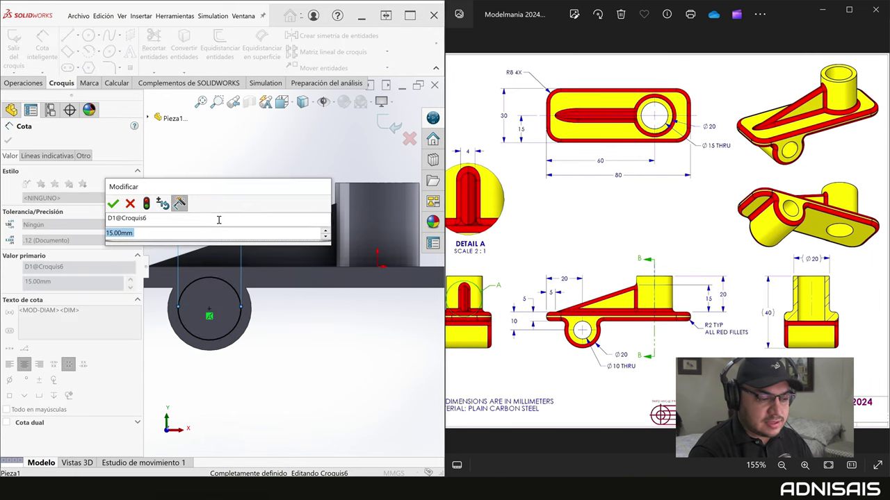
text(10)
key(Return)
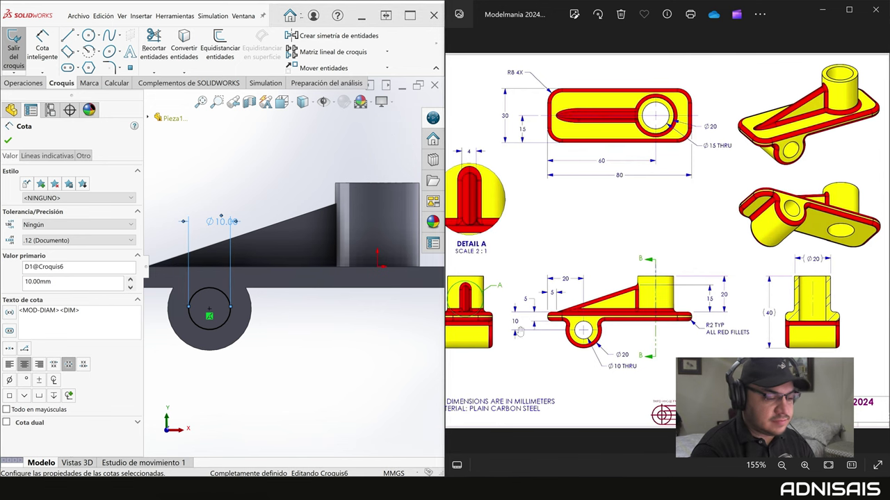
click(389, 132)
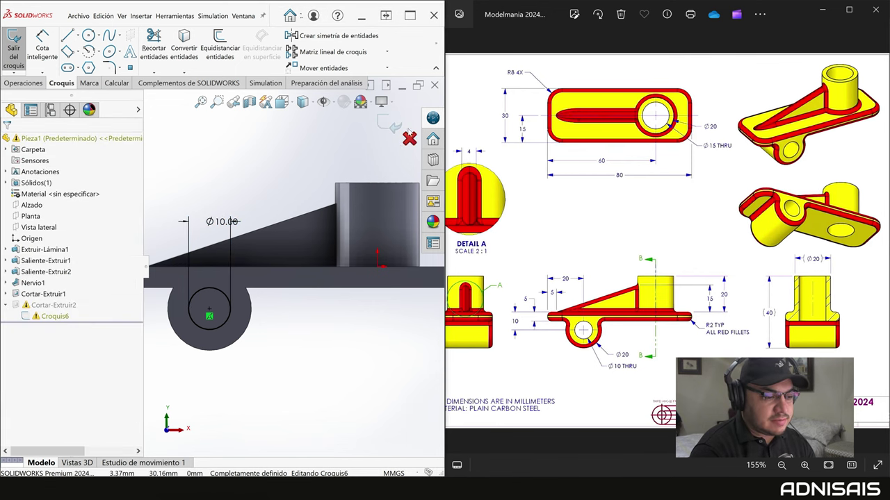
click(391, 125)
middle_drag(324, 210, 348, 238)
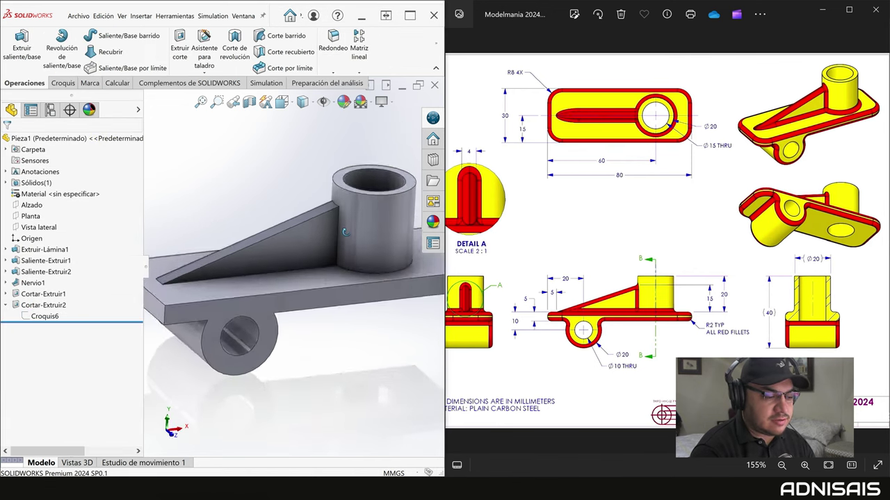
middle_drag(249, 294, 278, 323)
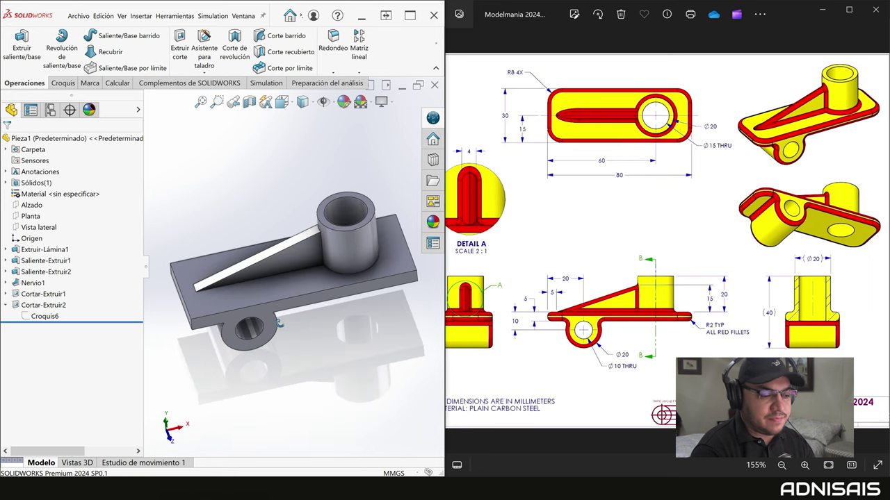
scroll(580, 235, down, 2)
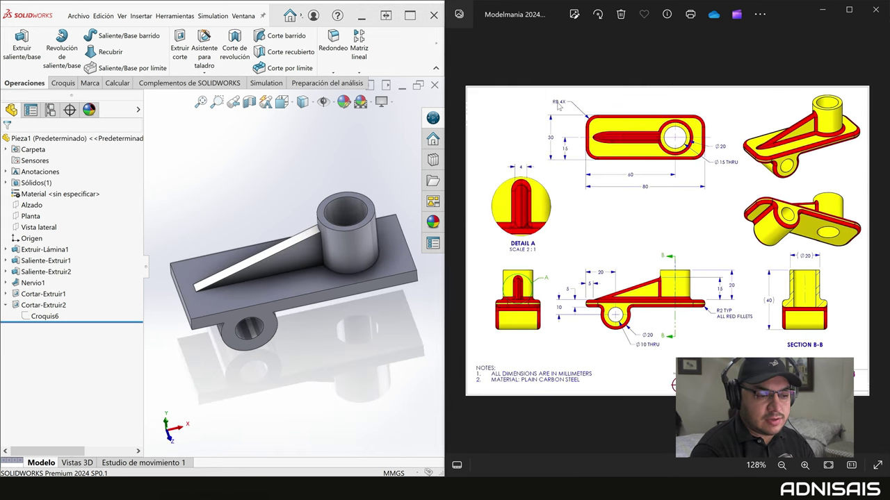
scroll(558, 104, up, 2)
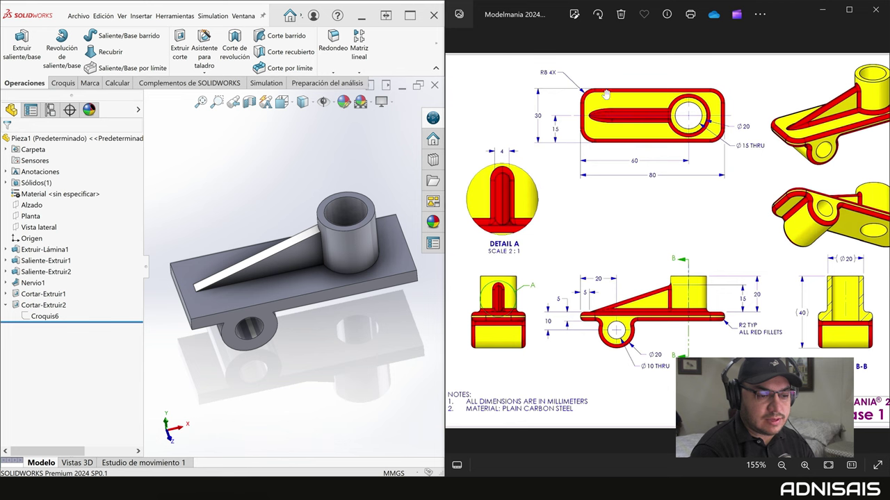
middle_drag(192, 196, 229, 209)
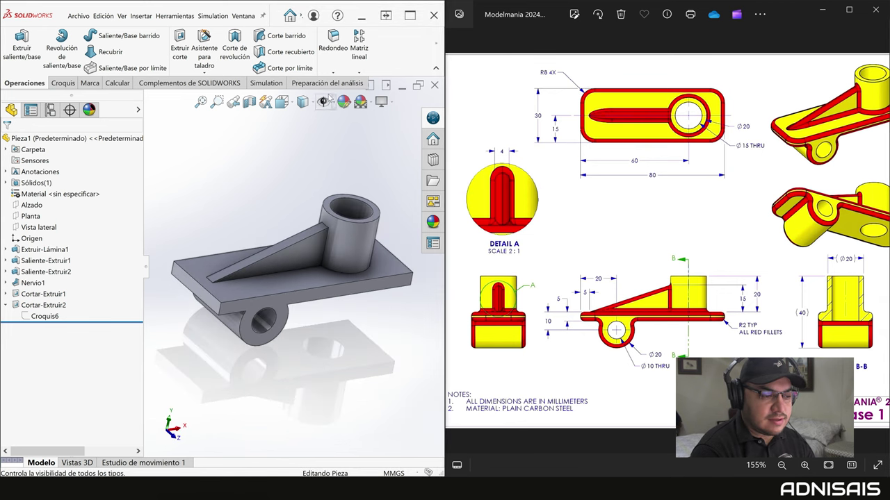
click(333, 41)
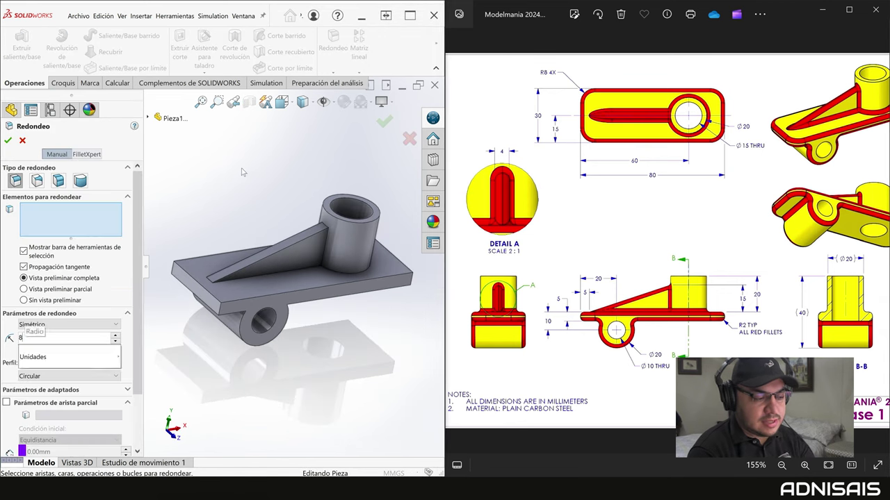
- Fillet the base plate's four vertical corner edges at 8 mm radius as Redondeo1
click(174, 269)
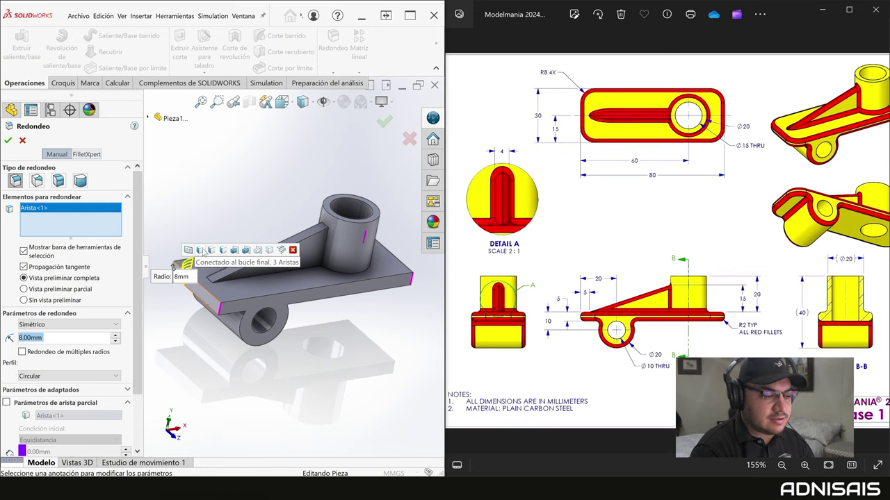
click(203, 251)
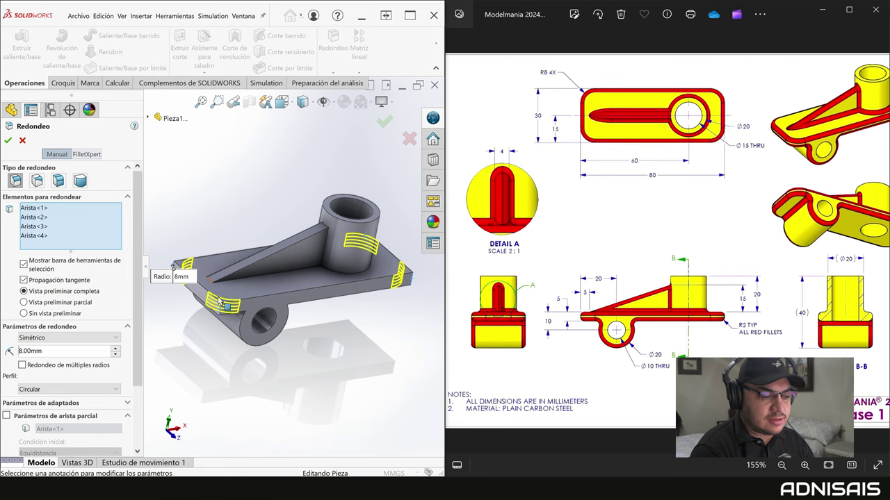
middle_drag(322, 308, 358, 317)
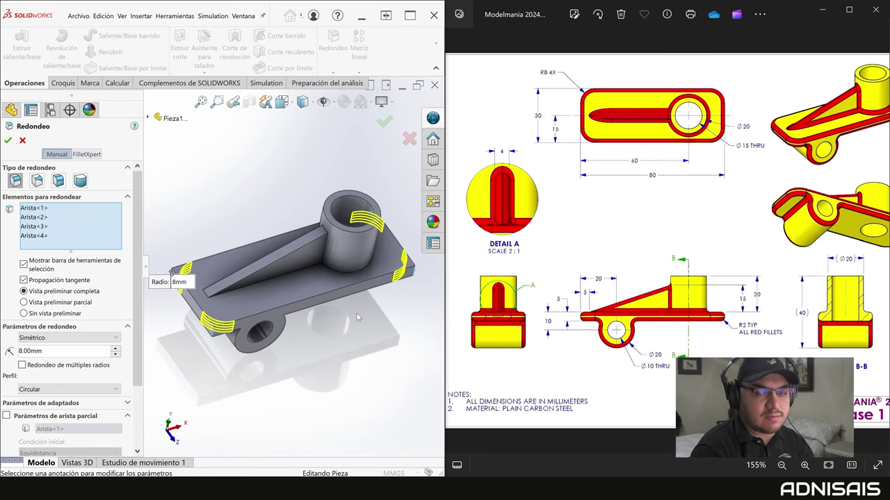
click(386, 123)
mouse_move(276, 156)
middle_down()
mouse_move(245, 175)
mouse_move(274, 128)
middle_up()
click(333, 38)
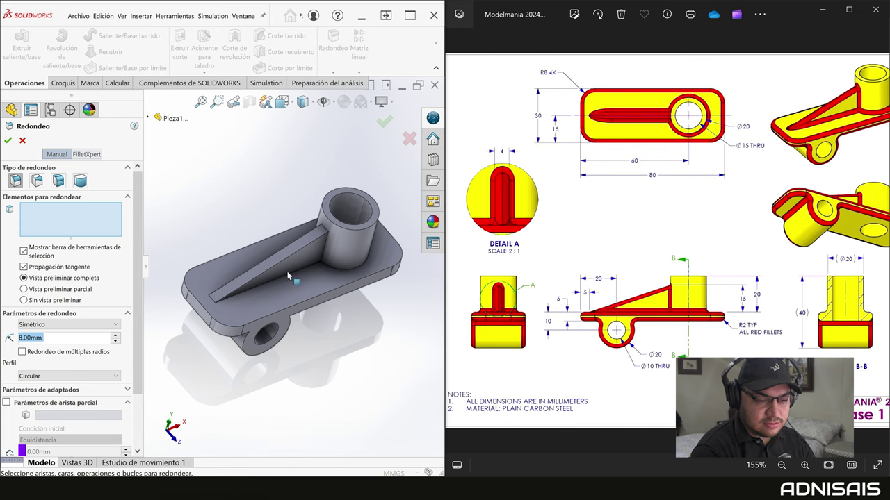
- Set the fillet radius to 2 mm and select the base plate's top face
text(2)
key(Return)
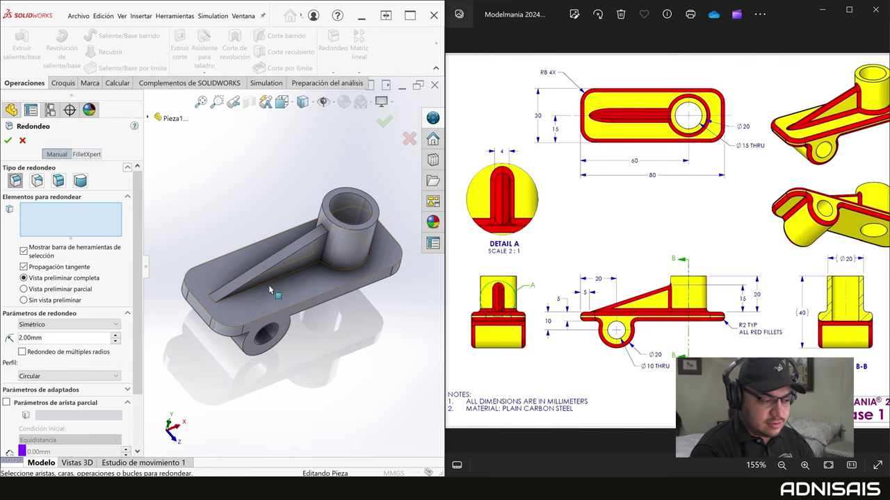
key(ctrl+1)
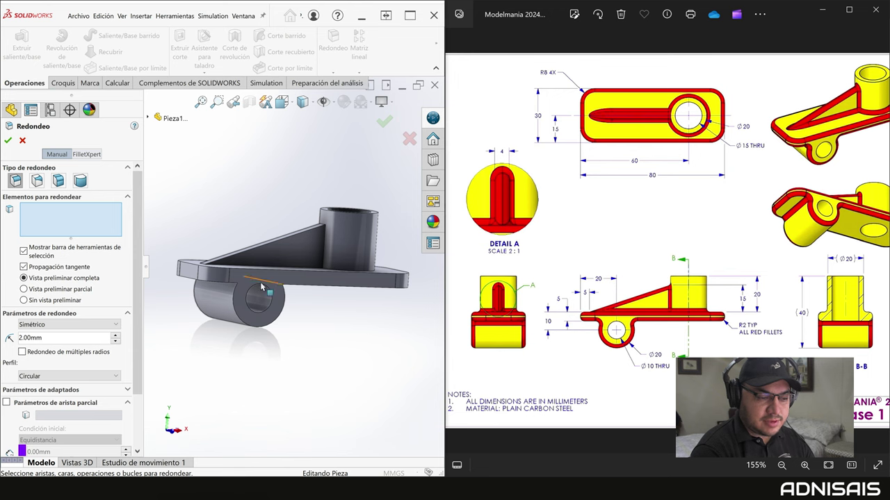
middle_drag(235, 210, 292, 292)
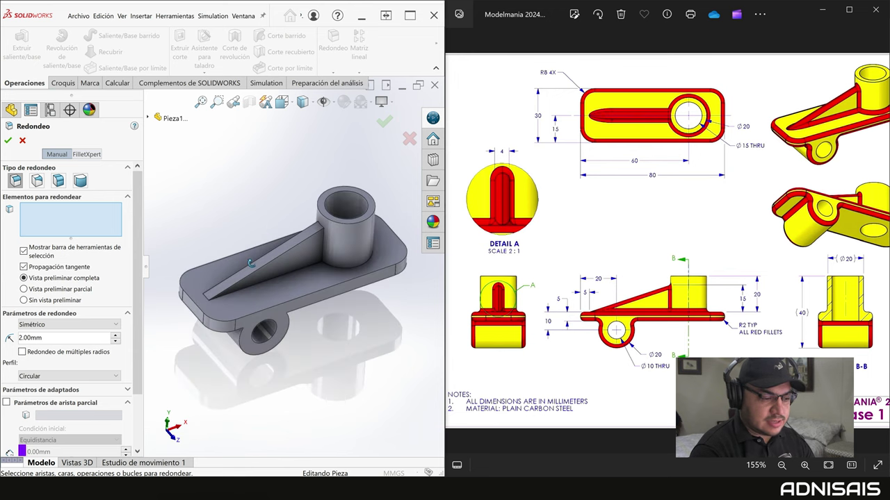
click(291, 292)
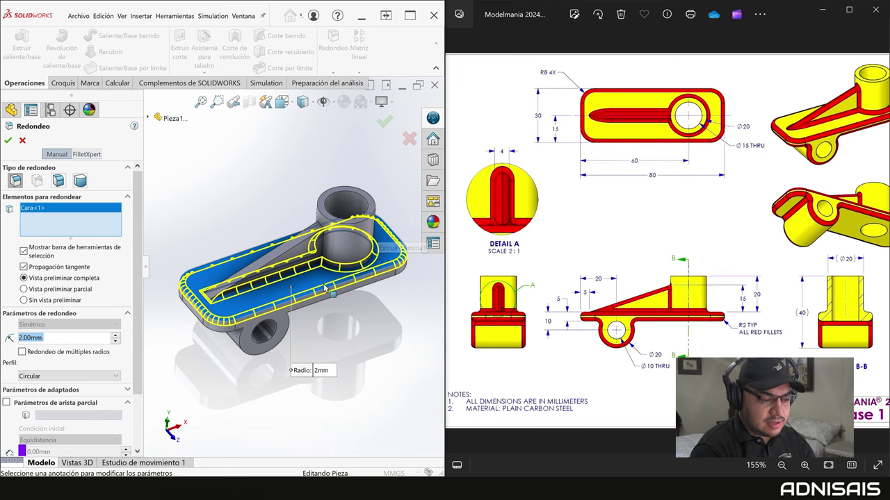
middle_drag(306, 310, 250, 221)
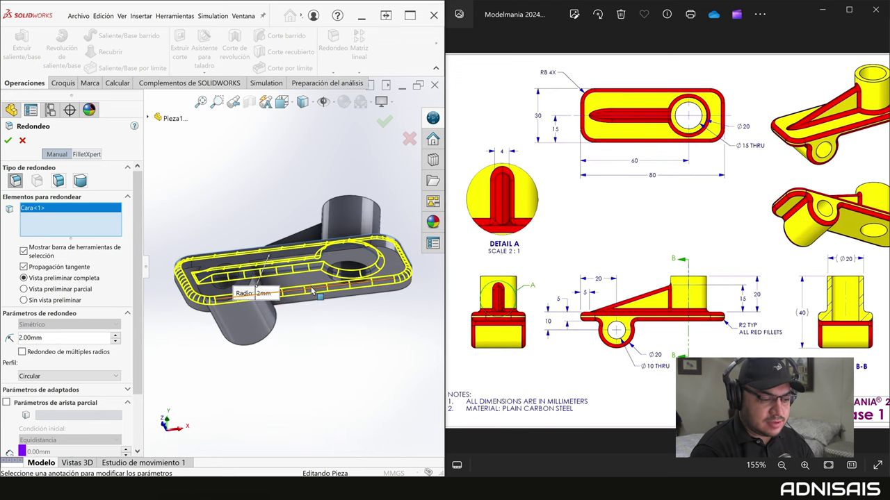
click(318, 280)
scroll(318, 280, down, 3)
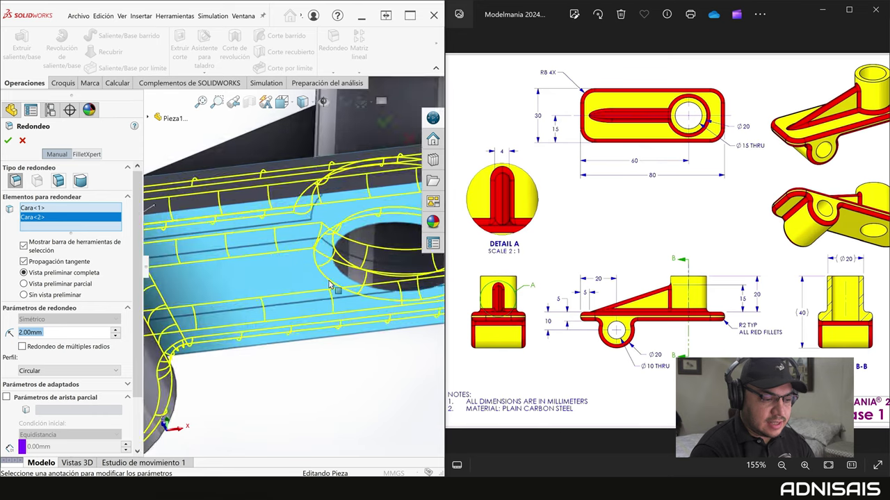
scroll(326, 280, down, 3)
scroll(341, 280, down, 2)
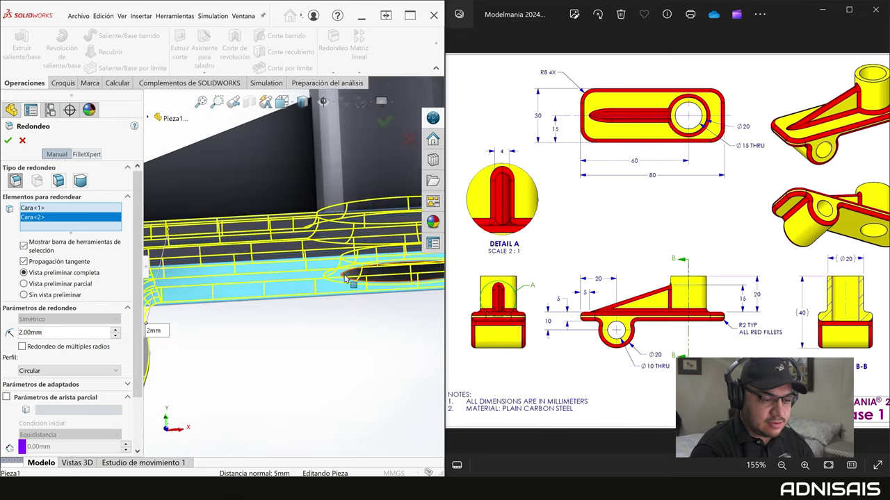
click(320, 283)
- Add three arm and rib edges to the 2 mm fillet selection
scroll(288, 289, up, 2)
middle_drag(287, 289, 257, 293)
scroll(250, 295, up, 2)
scroll(249, 295, down, 2)
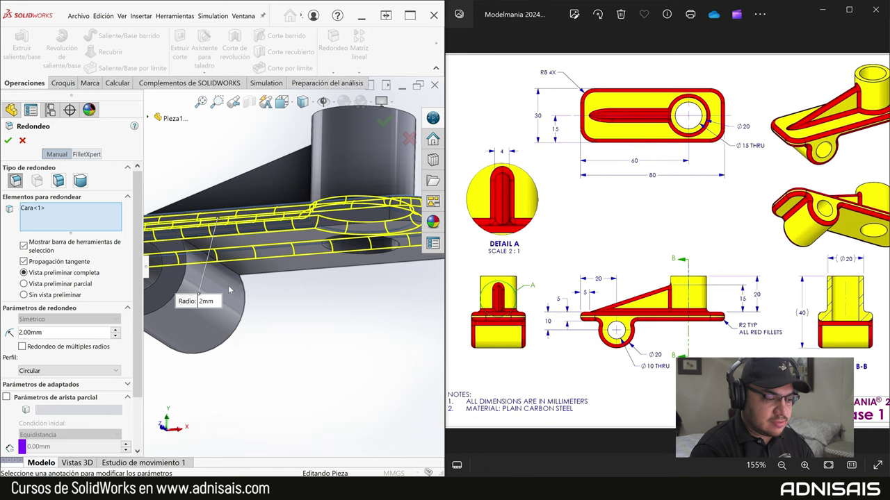
click(247, 279)
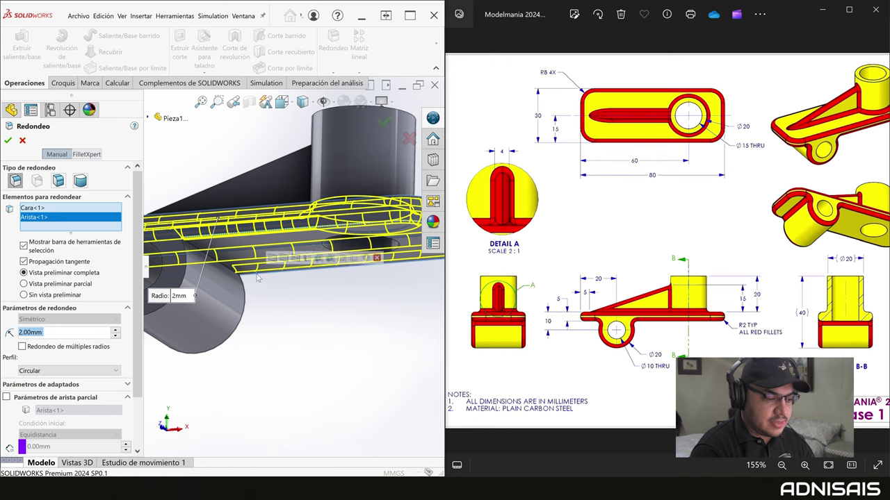
scroll(240, 276, up, 2)
click(236, 267)
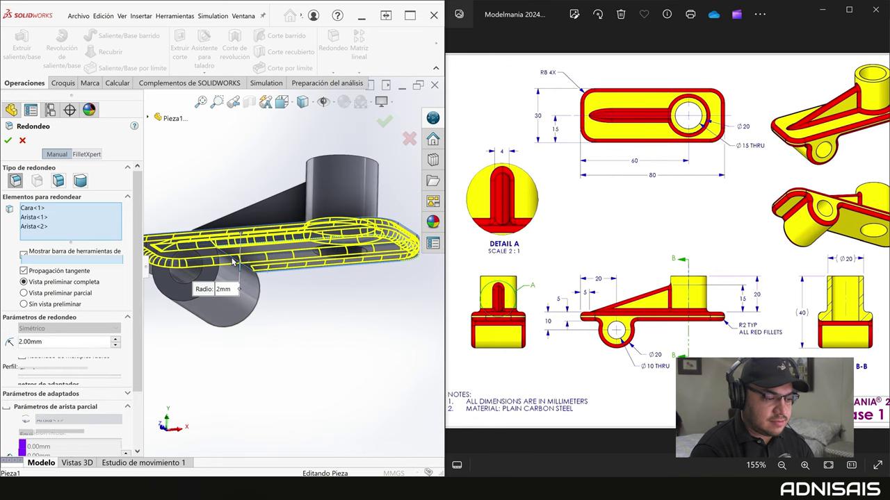
middle_drag(236, 266, 274, 231)
scroll(243, 258, down, 2)
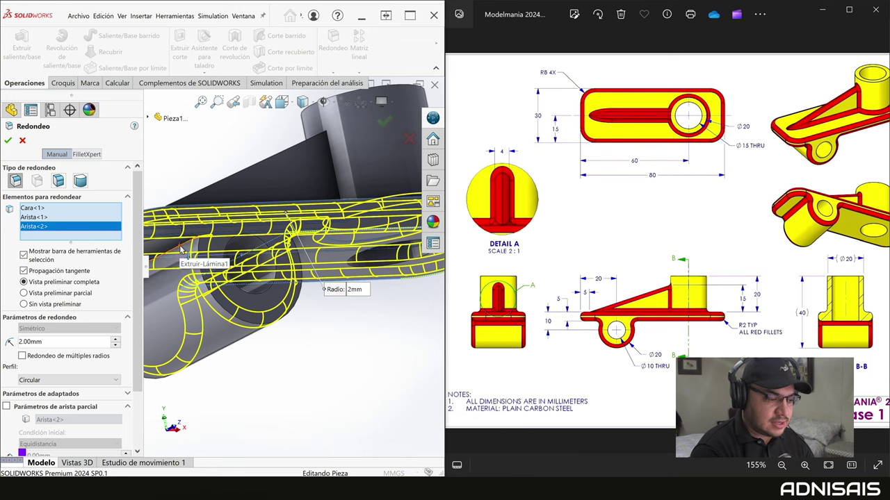
click(181, 250)
- Add the upper boss base face and apply the 2 mm Redondeo2 fillet
middle_drag(180, 251, 218, 317)
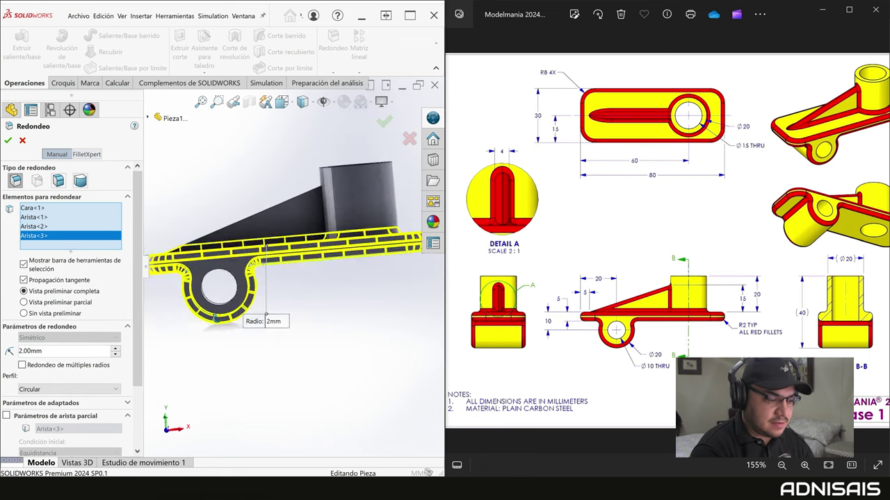
scroll(251, 280, down, 2)
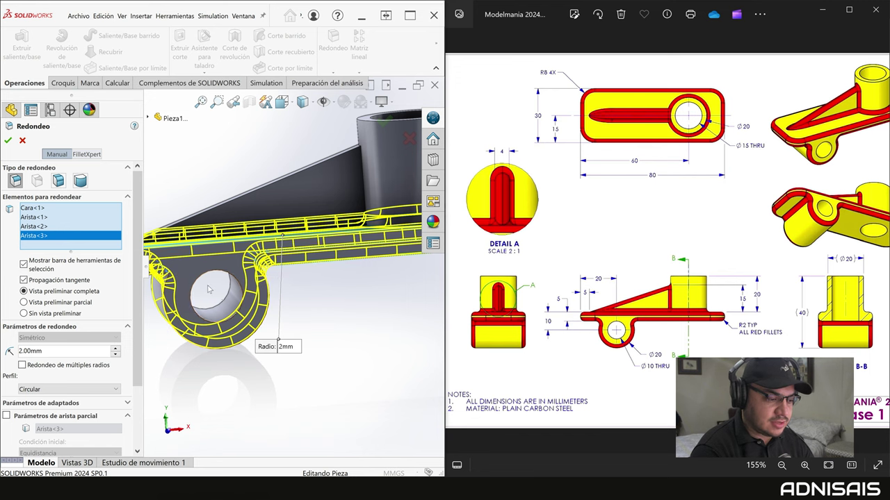
scroll(208, 289, up, 3)
mouse_move(209, 289)
middle_down()
mouse_move(252, 281)
mouse_move(438, 348)
middle_up()
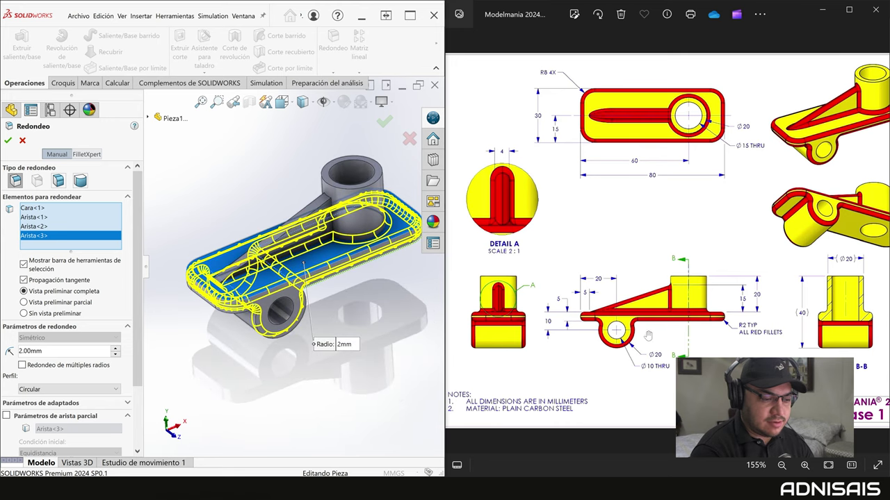
mouse_move(313, 280)
middle_down()
mouse_move(333, 224)
mouse_move(303, 197)
middle_up()
scroll(333, 224, down, 3)
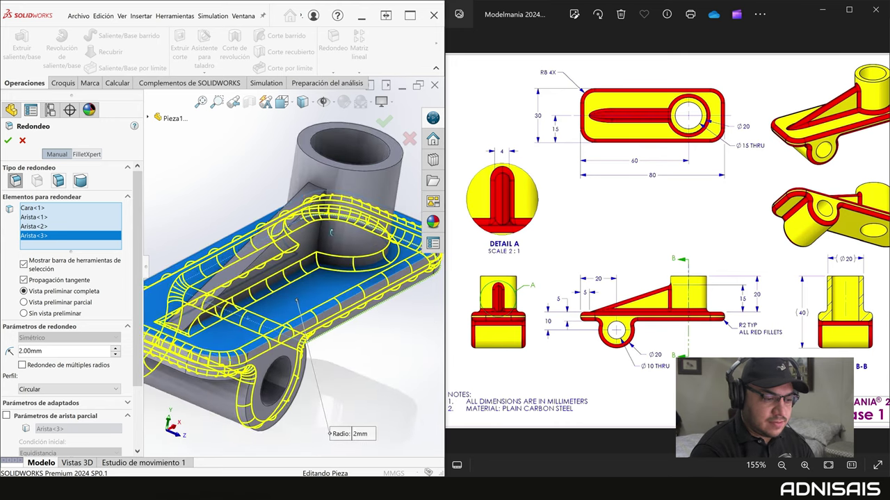
click(306, 198)
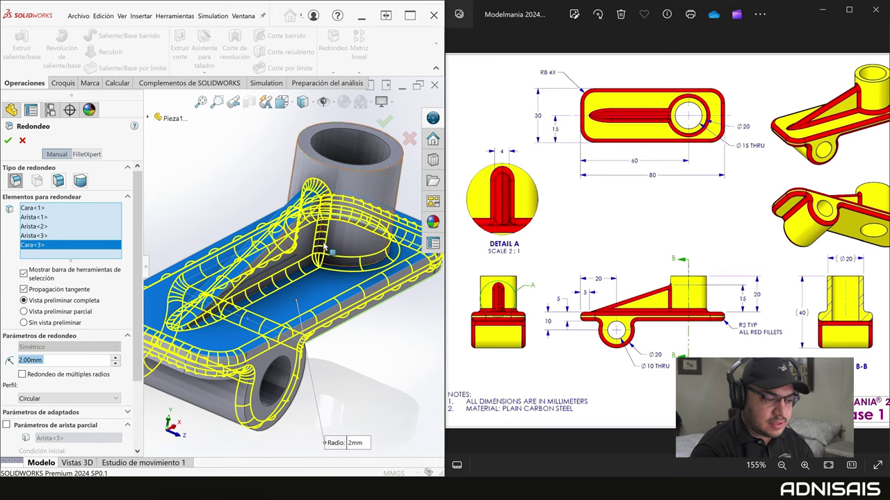
key(Return)
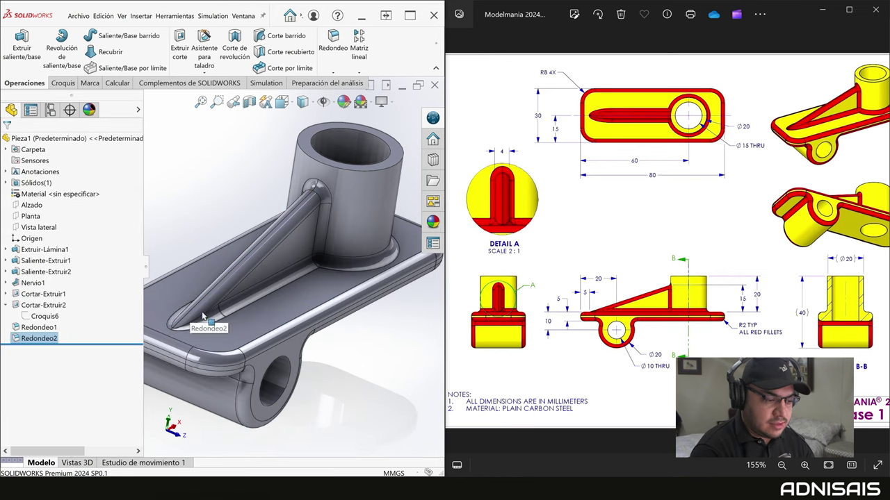
- Inspect the Redondeo2 rib fillets from several angles, then bring up the Appearances, Scenes and Decals library
key(f)
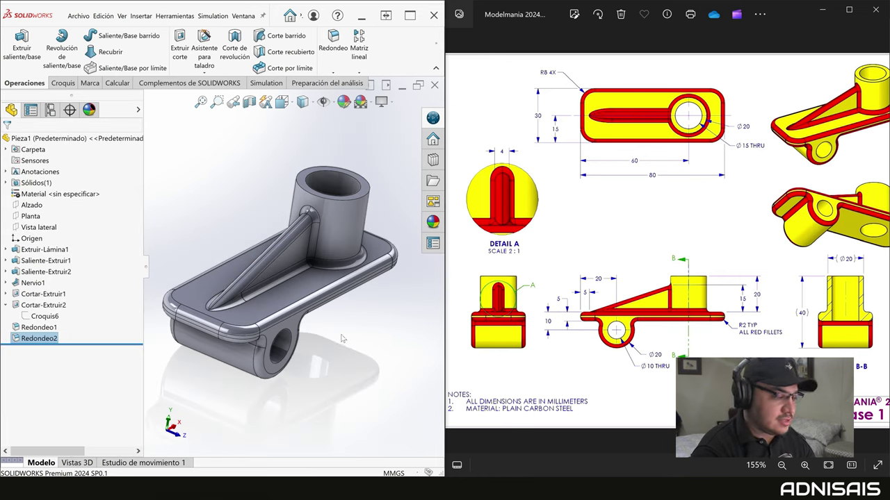
middle_drag(339, 349, 287, 298)
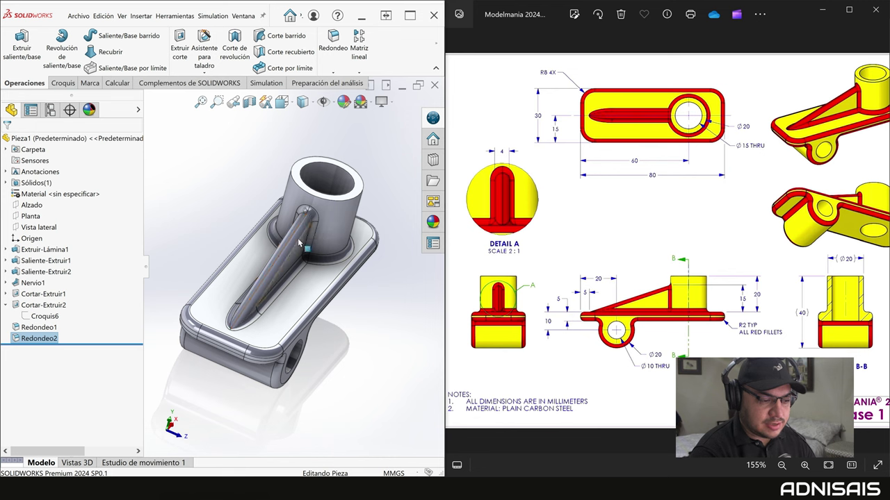
middle_drag(315, 232, 282, 244)
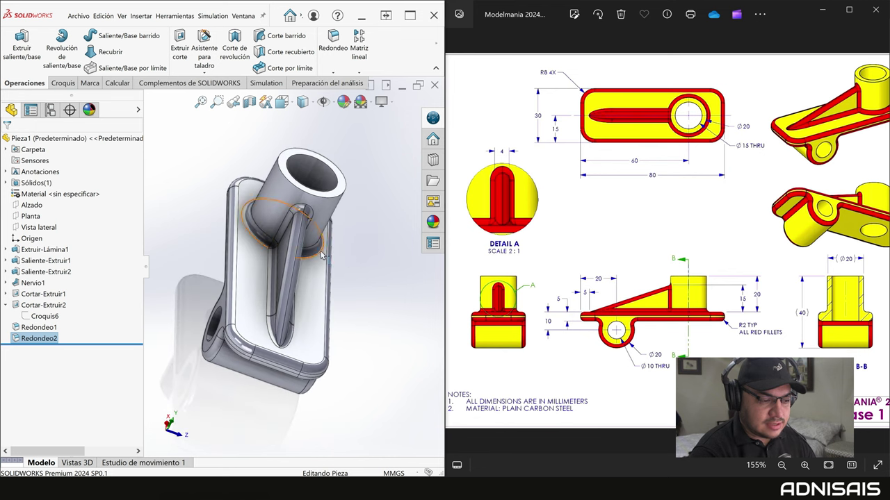
key(ctrl+shift+z)
scroll(230, 336, down, 5)
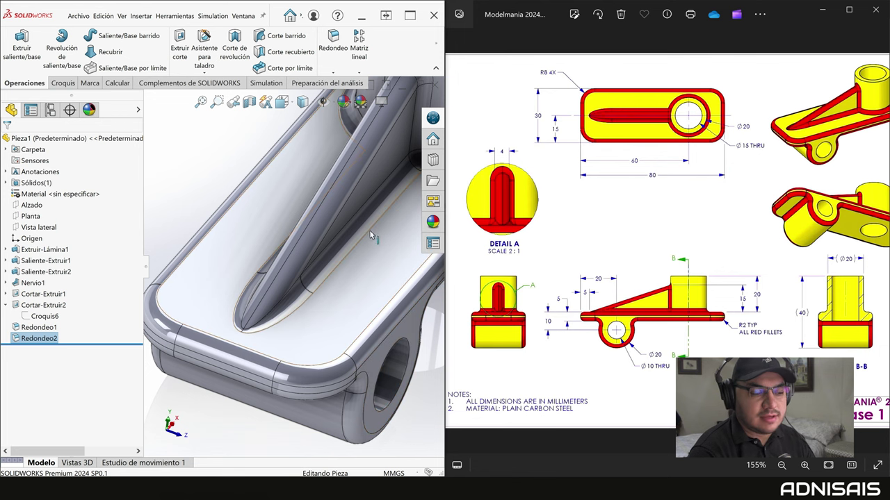
key(f)
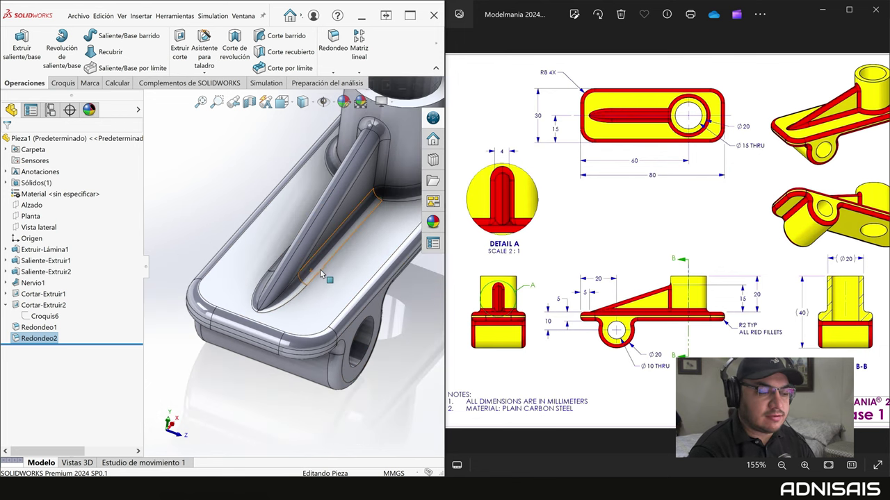
mouse_move(357, 234)
middle_down()
mouse_move(300, 234)
mouse_move(264, 192)
middle_up()
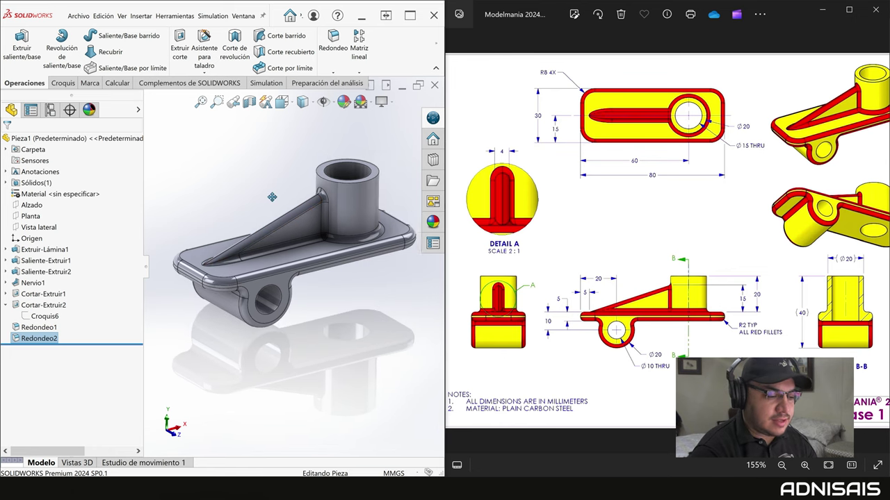
click(432, 221)
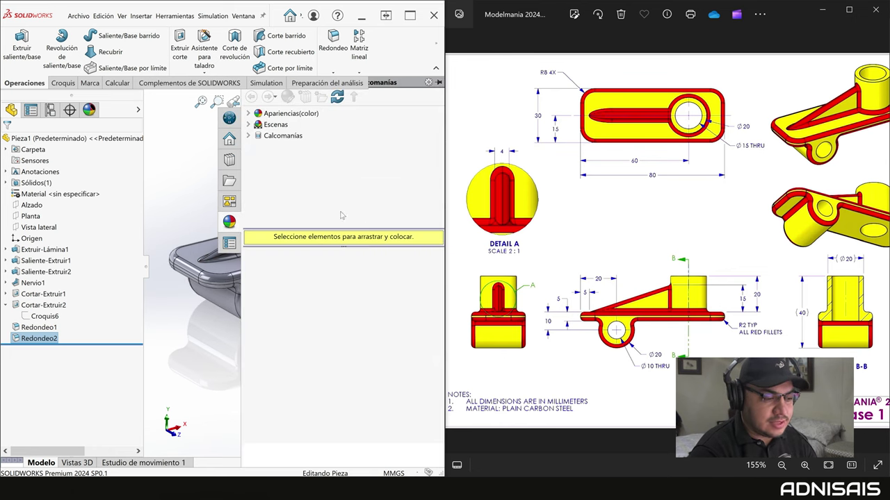
- Apply the plástico rojo muy lustroso (glossy red plastic) appearance to the Redondeo2 fillet feature
click(249, 113)
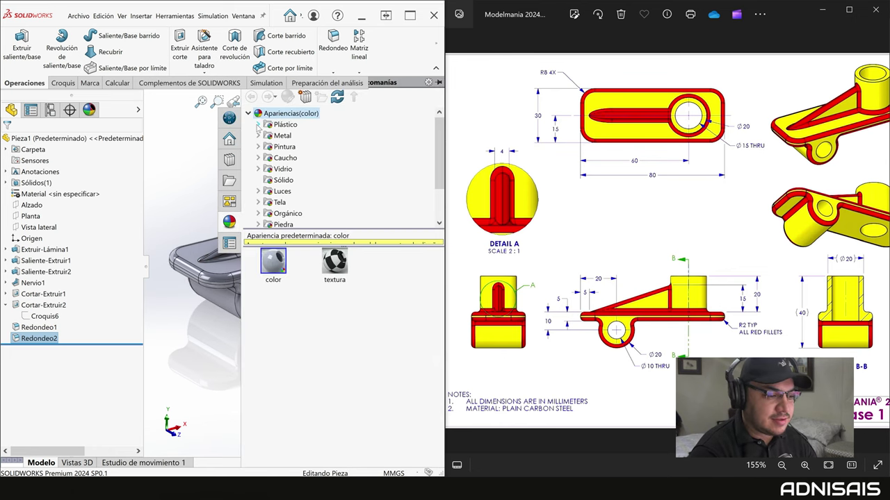
click(28, 338)
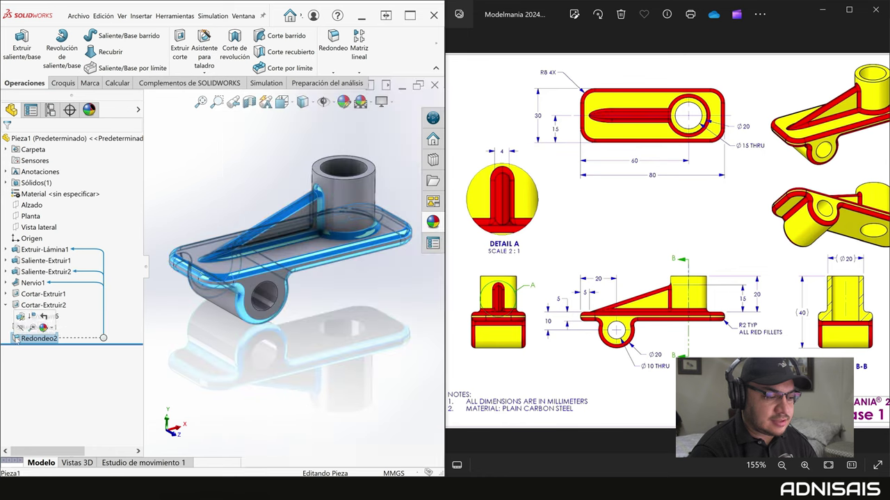
click(434, 222)
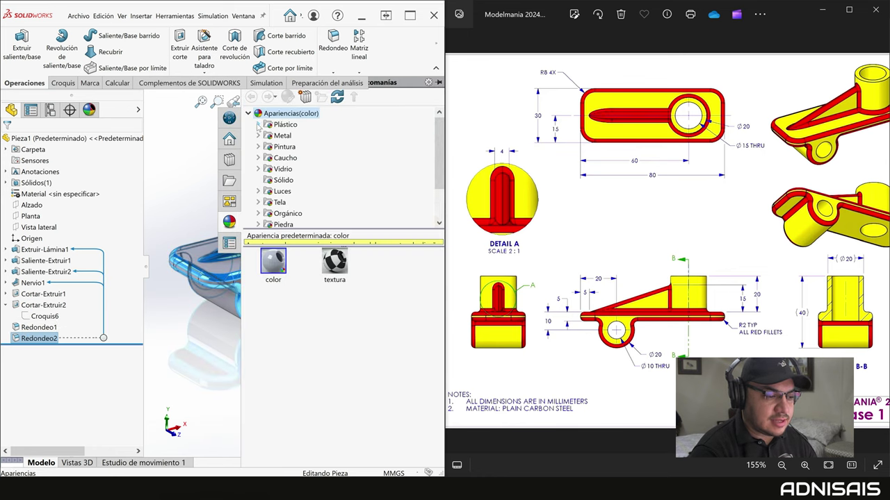
click(258, 124)
click(302, 125)
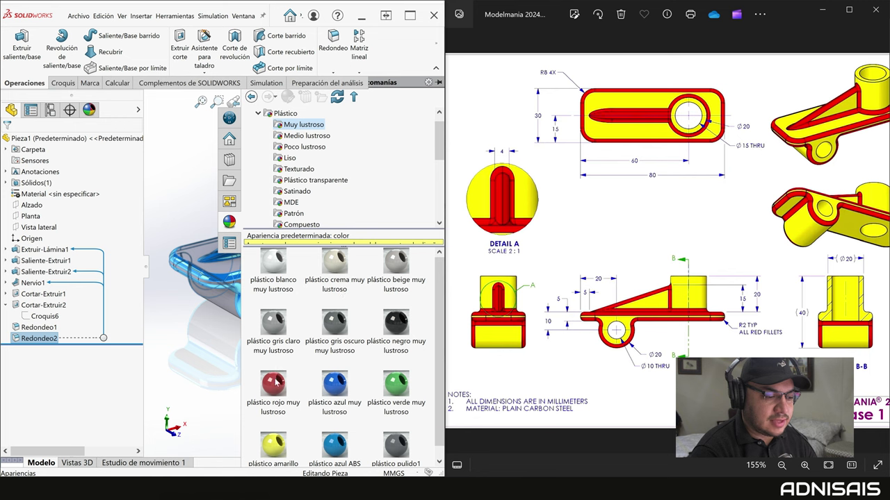
click(274, 382)
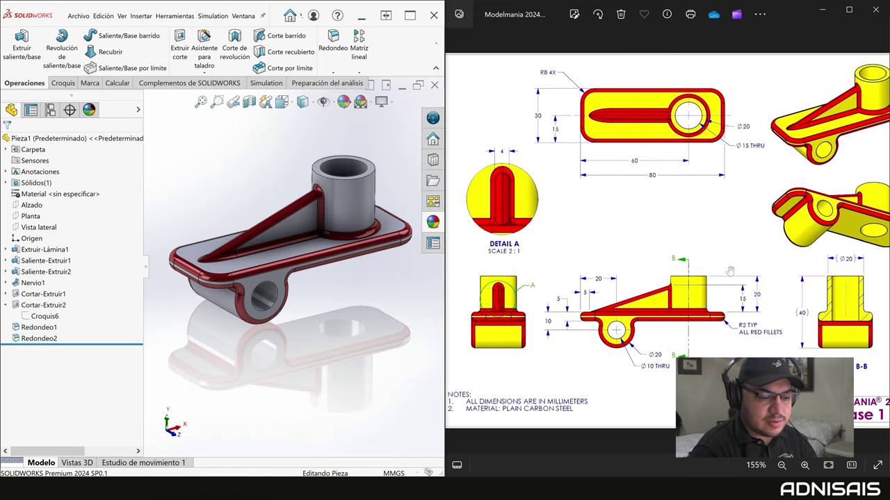
scroll(729, 276, down, 3)
scroll(696, 257, up, 2)
mouse_move(318, 265)
middle_down()
mouse_move(363, 287)
mouse_move(295, 249)
middle_up()
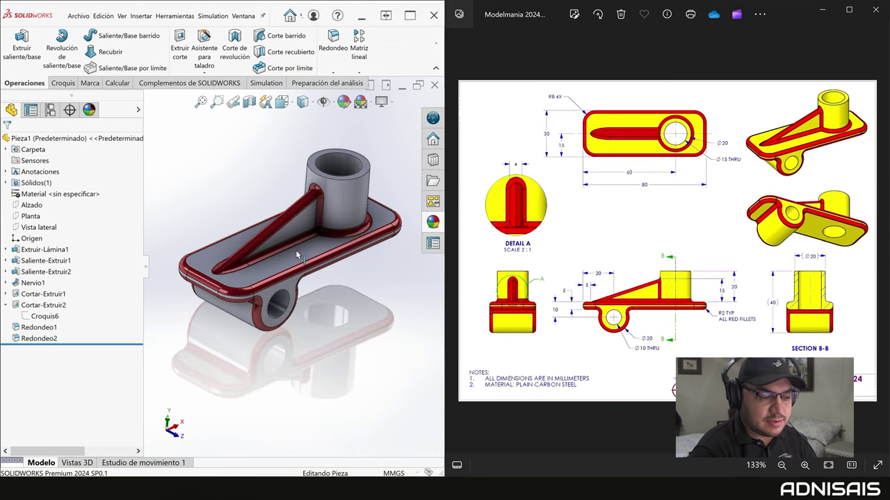
- Assign Acero al carbono no aleado from the Acero category as the part's material
right_click(28, 198)
click(52, 203)
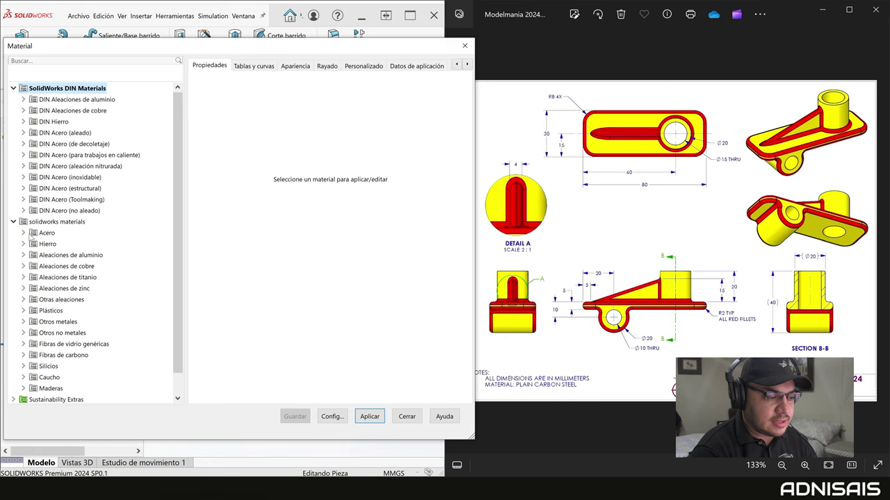
click(24, 235)
scroll(75, 276, down, 2)
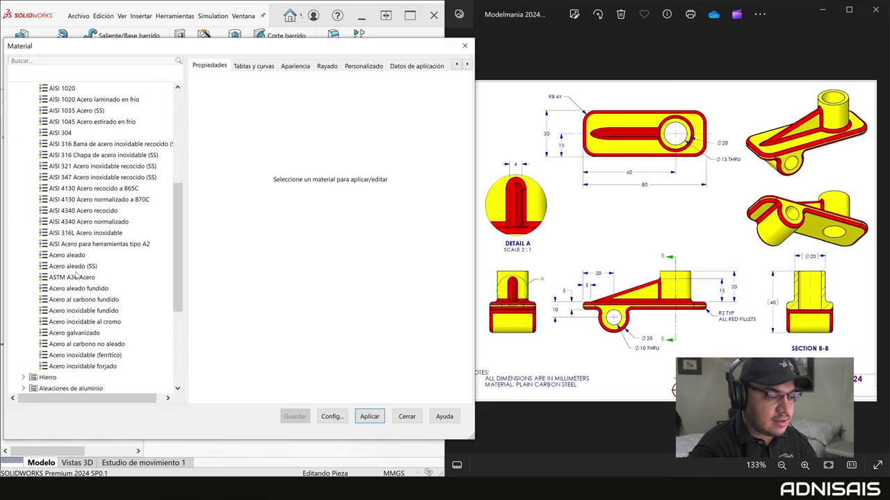
click(97, 347)
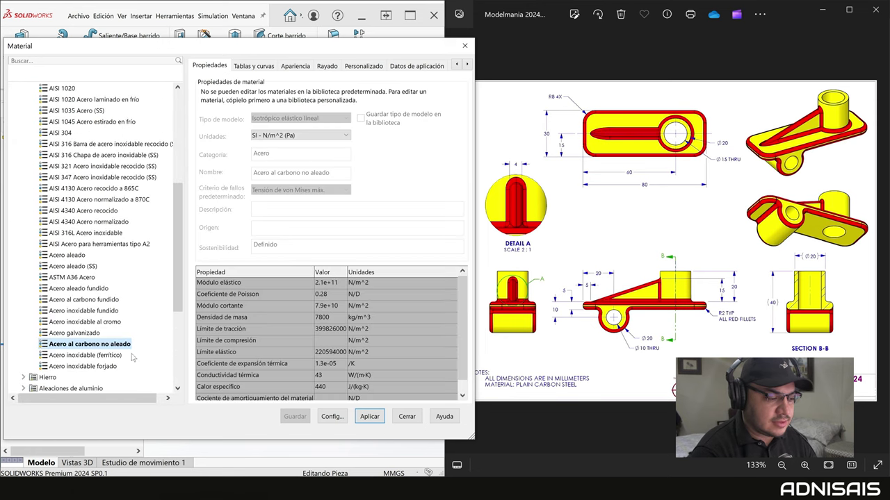
click(369, 417)
click(407, 416)
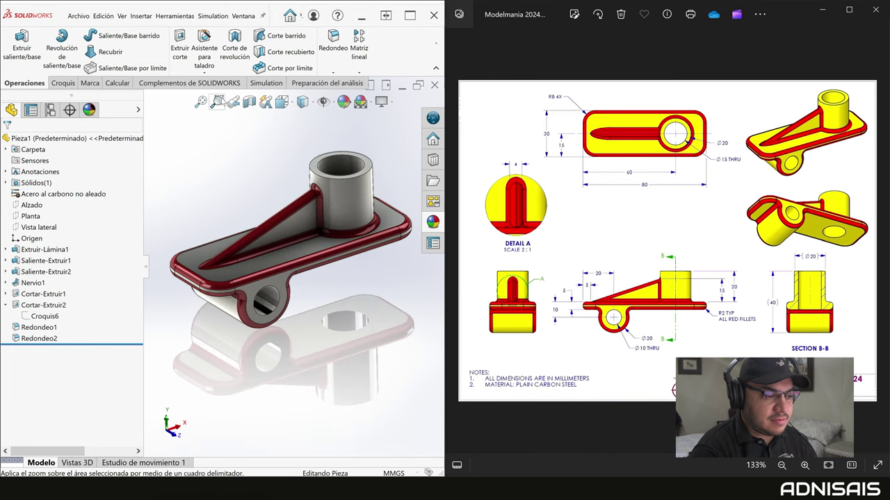
- Check the part's Propiedades físicas, reading a mass of 155.58 g, then close the report
click(116, 83)
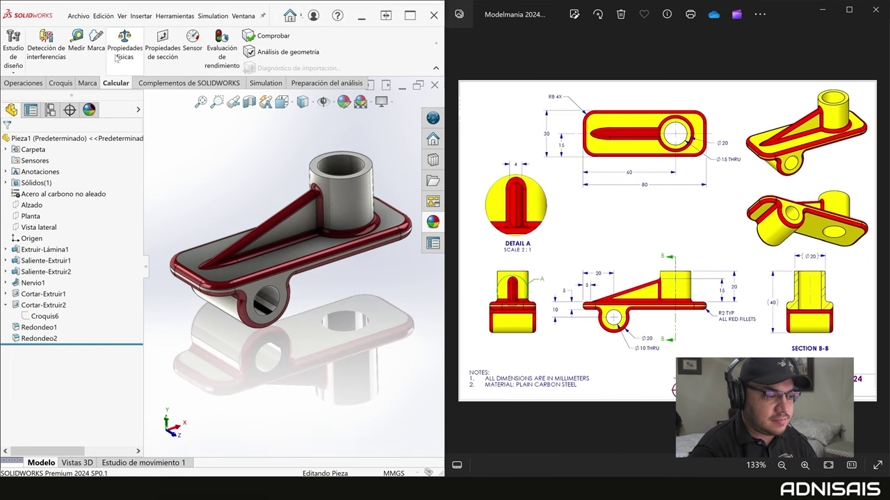
click(112, 58)
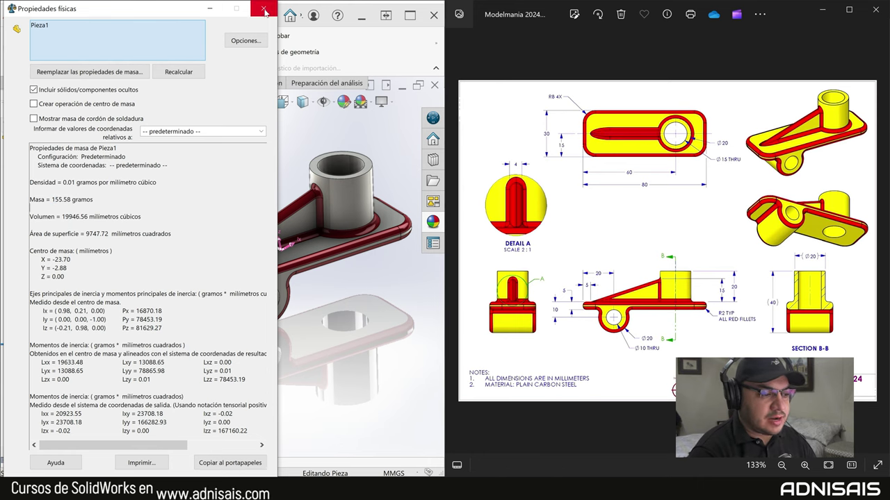
key(Escape)
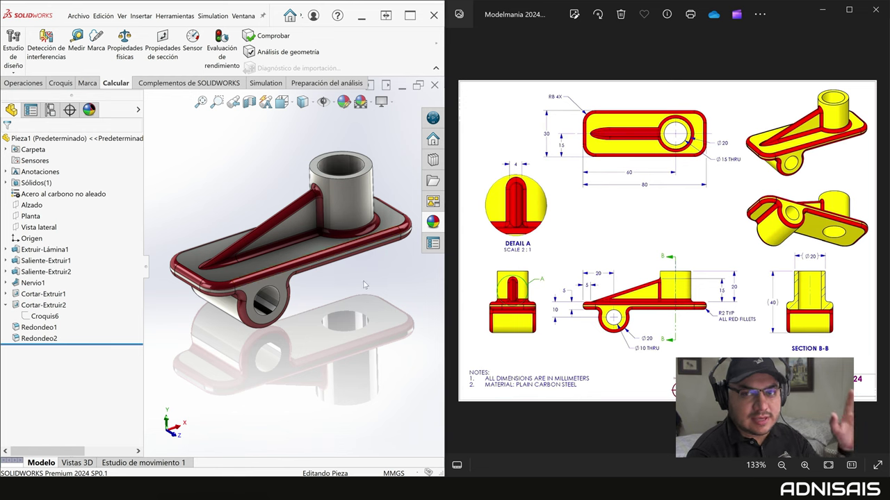
- Save the part to the Desktop as Modelmania 2024 Fase 1
scroll(402, 237, up, 2)
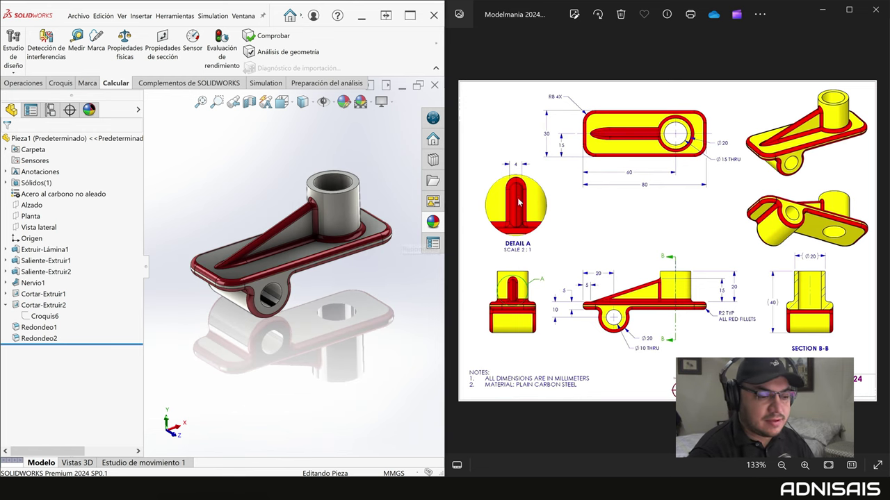
click(76, 18)
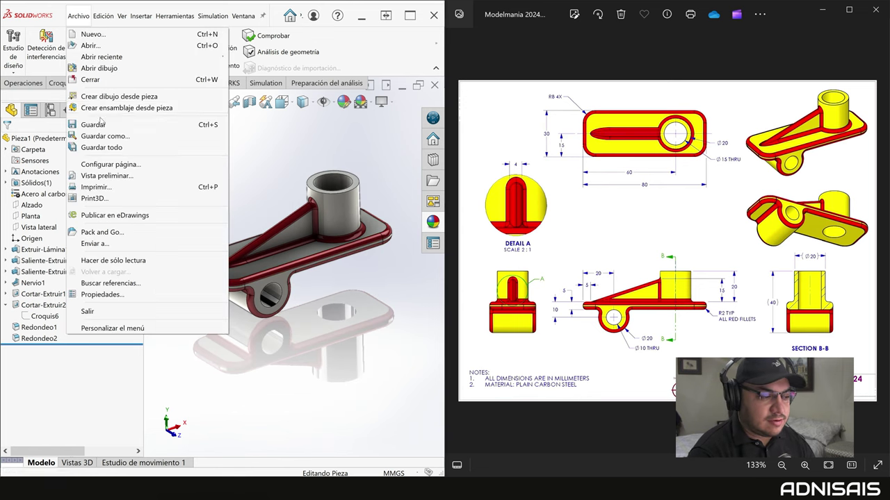
click(100, 123)
text(Mode)
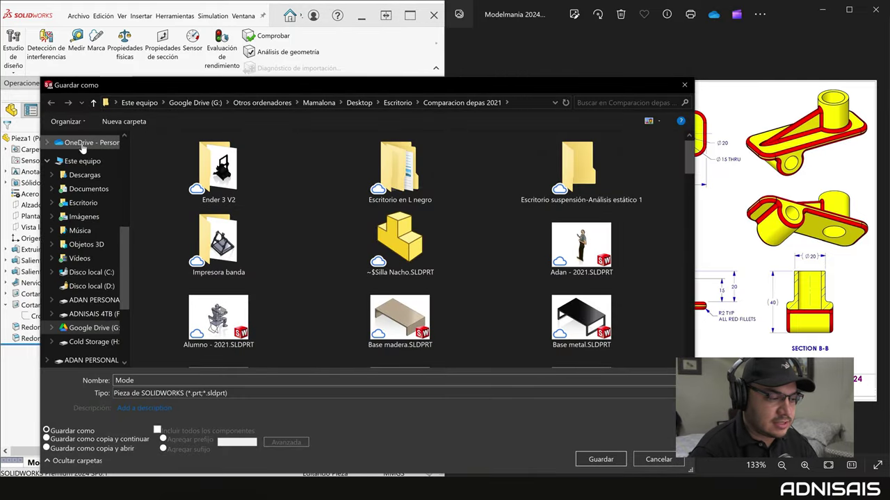
scroll(94, 163, up, 5)
click(94, 162)
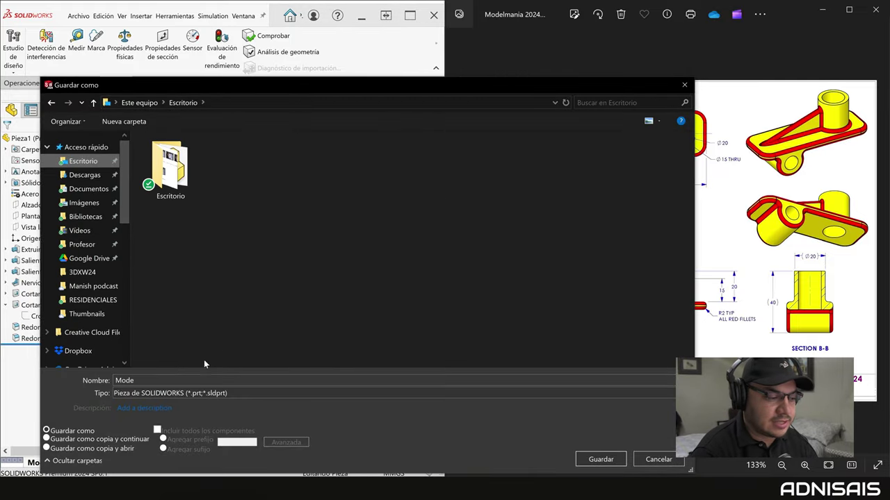
click(169, 380)
text(lmania 2024)
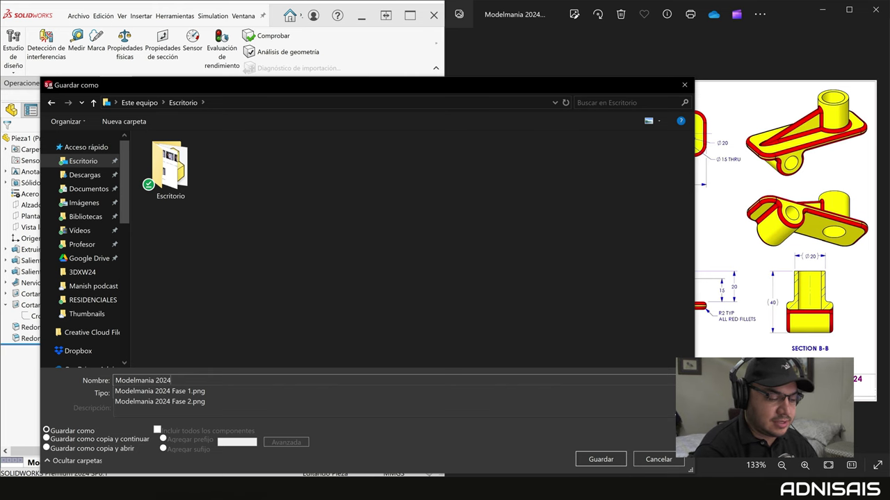
text( Fase 1)
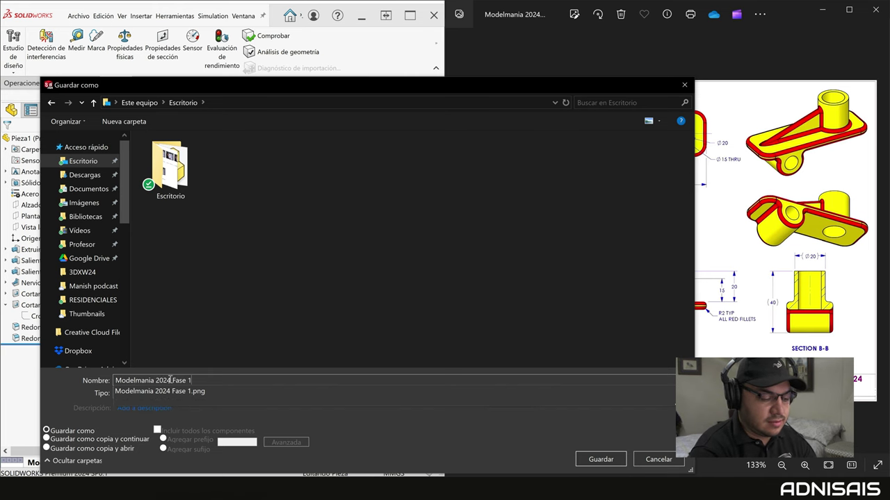
click(601, 460)
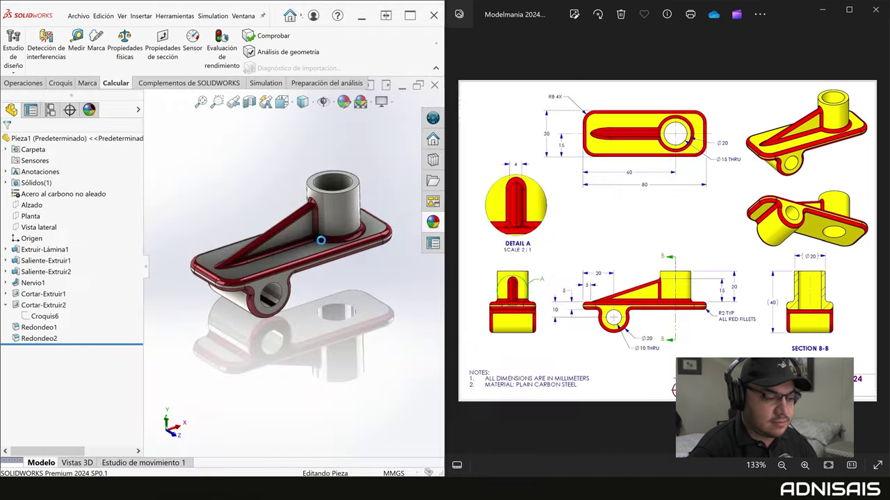
- Save the part again under the new name Modelmania 2024 Fase 2
click(78, 15)
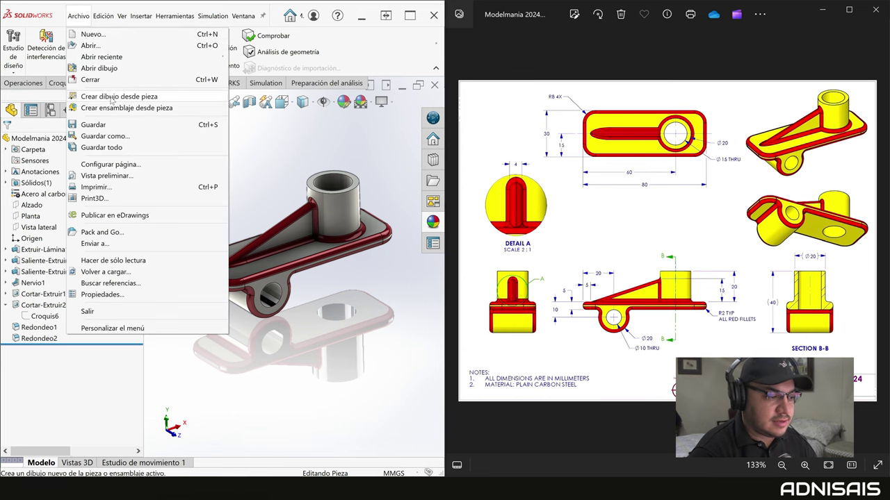
click(104, 132)
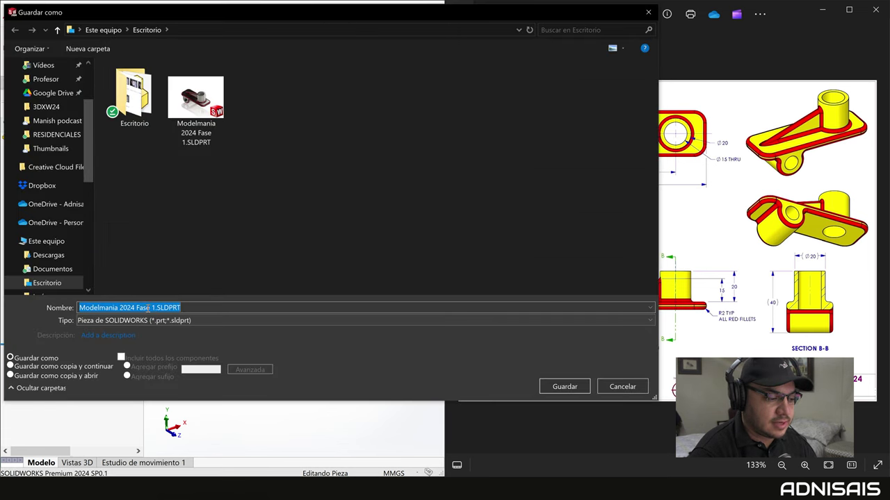
click(158, 307)
text(2)
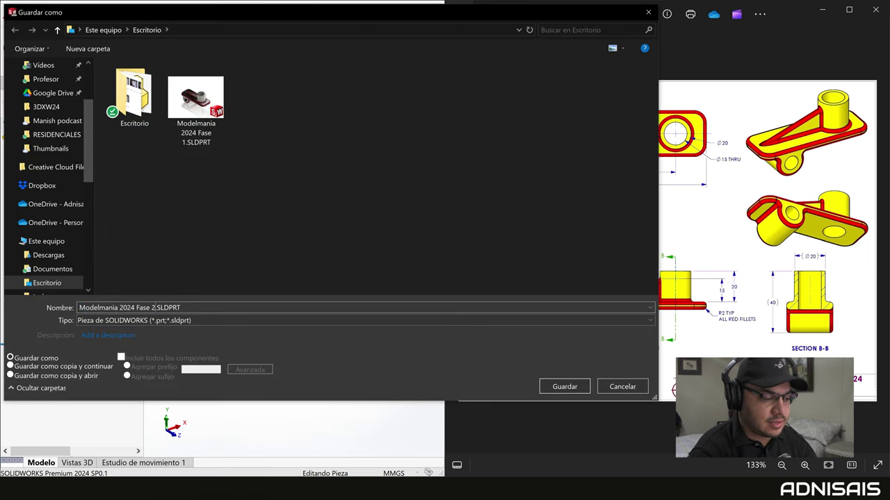
key(Return)
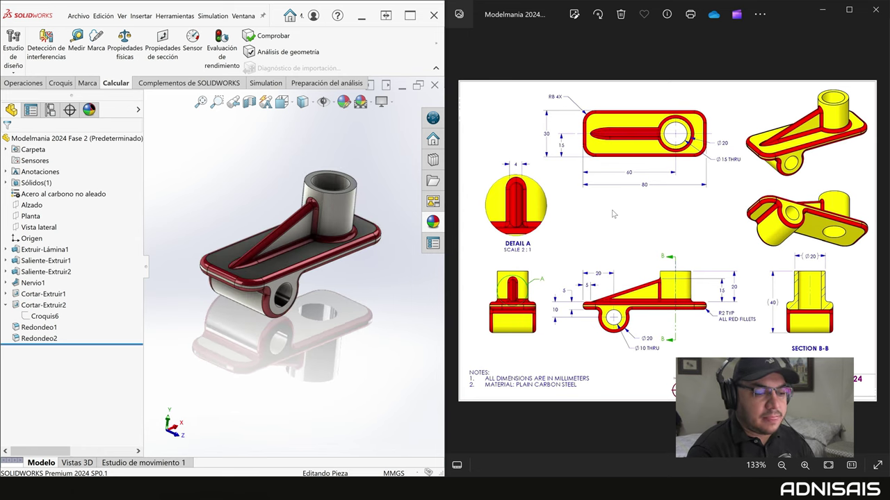
middle_drag(252, 218, 285, 221)
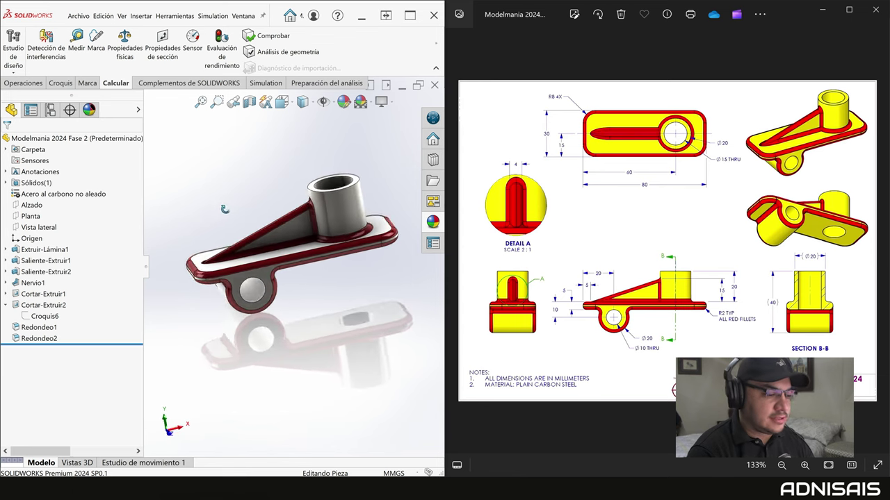
key(Right)
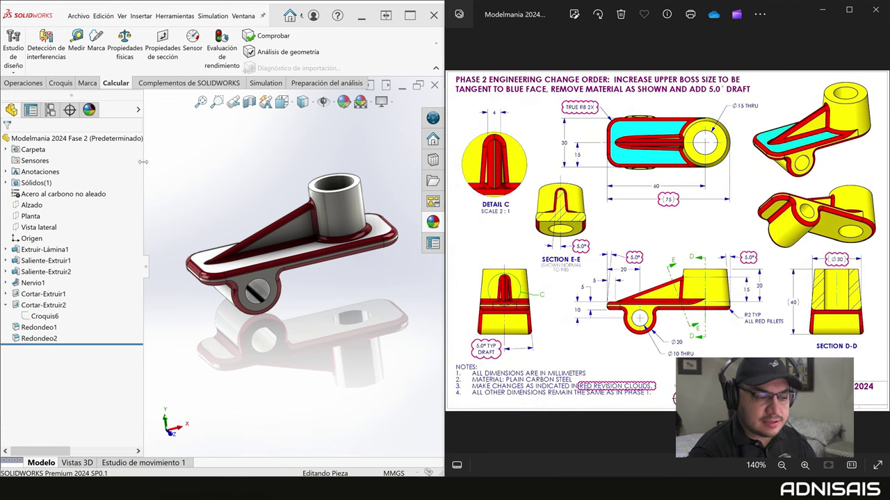
click(209, 171)
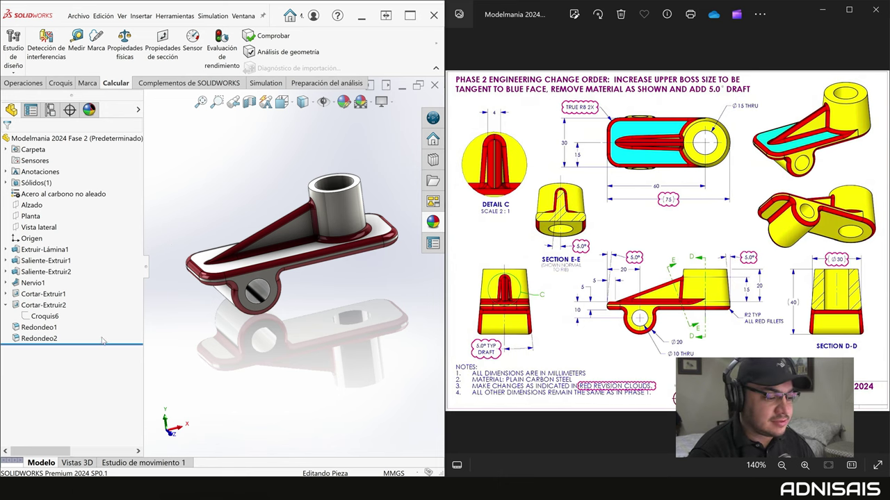
- Roll the bracket back to the base plate and expand Croquis1 to show its 80 and 60 mm dimensions
click(7, 306)
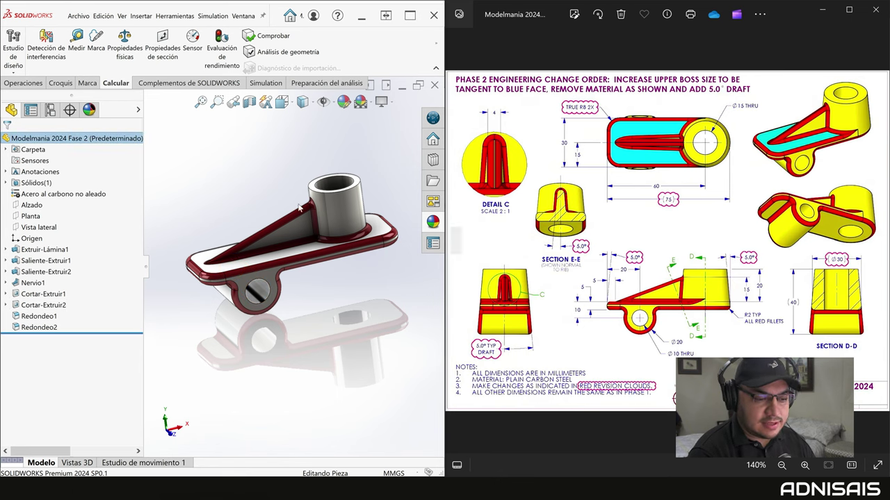
drag(111, 334, 107, 255)
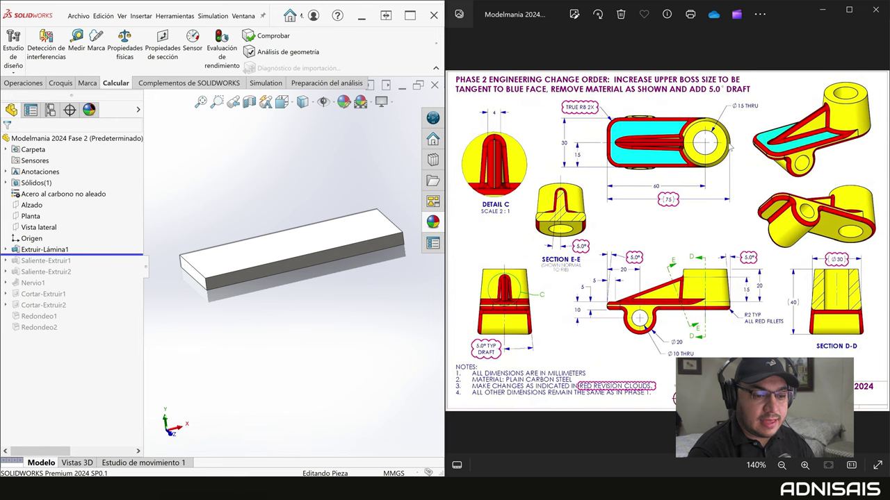
click(6, 250)
- Change Croquis1's 80 mm plate length to 60 mm and roll forward to Saliente-Extruir1
click(42, 261)
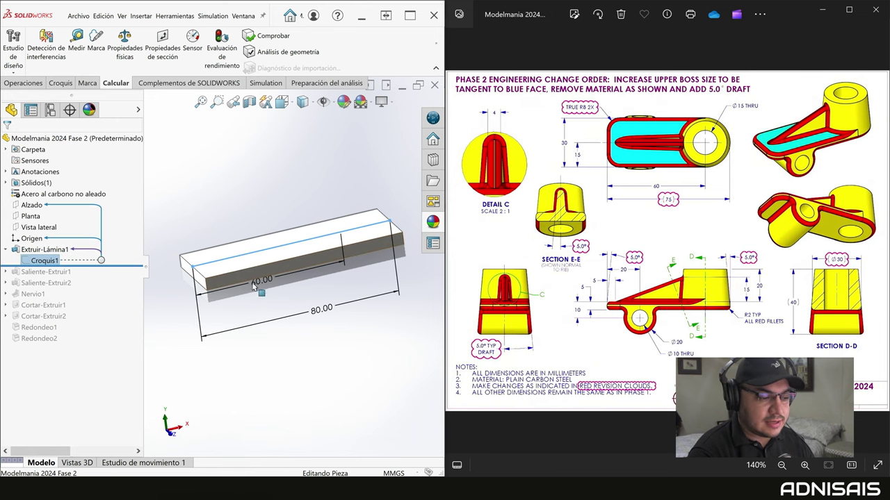
double_click(324, 309)
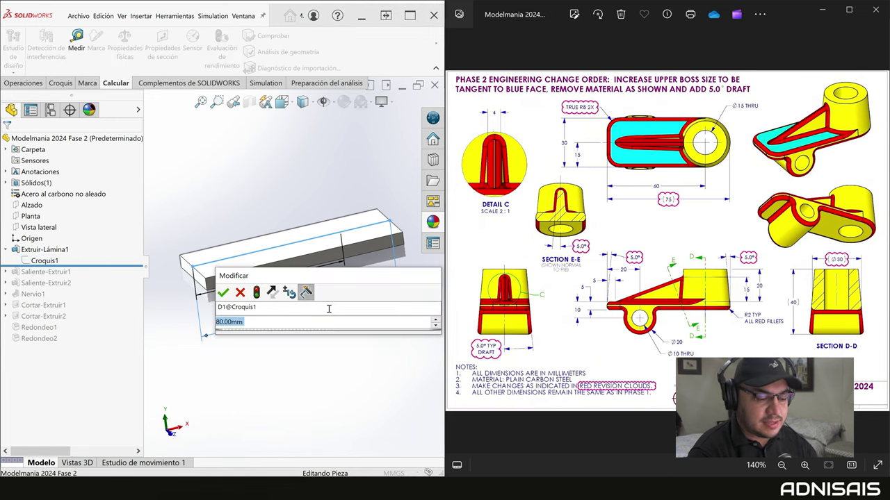
text(60)
key(Return)
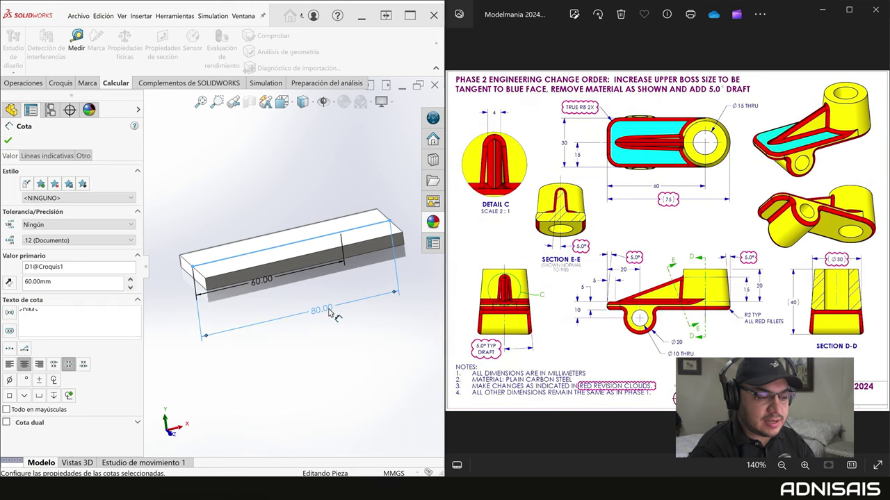
key(Escape)
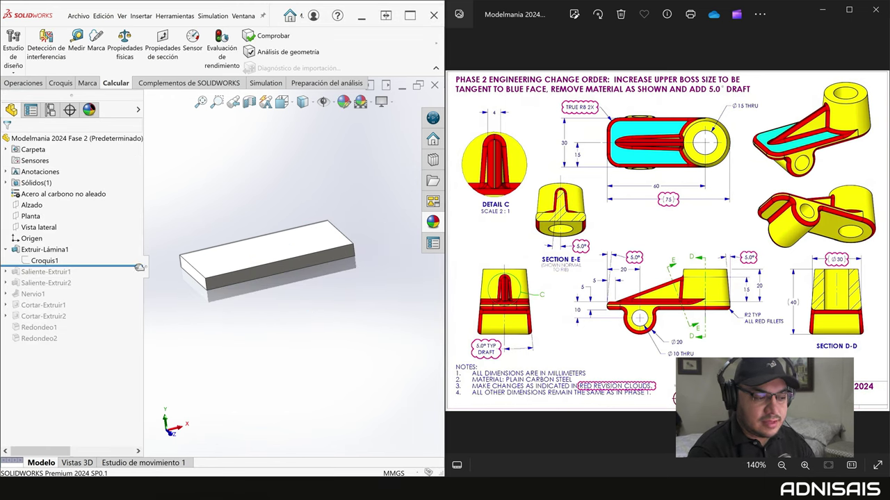
drag(134, 266, 137, 276)
- Change the Saliente-Extruir1 boss diameter from Ø20 to Ø30 and rebuild it
middle_drag(264, 265, 362, 238)
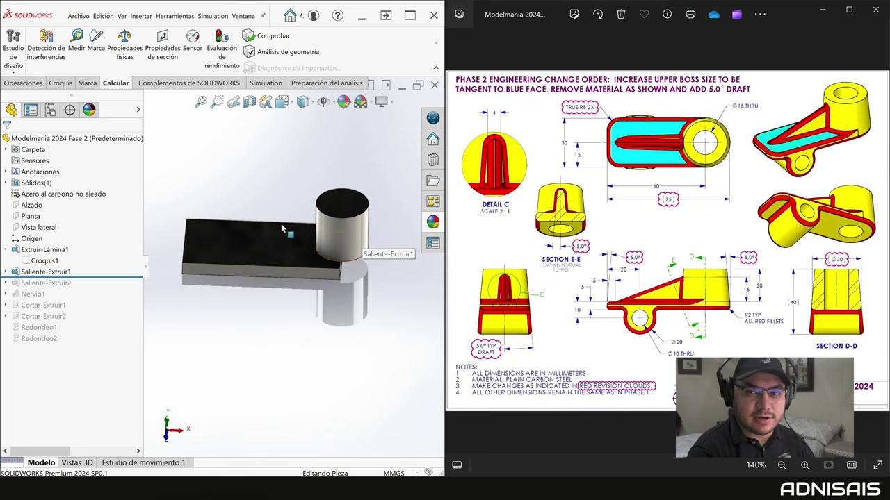
middle_drag(363, 238, 267, 164)
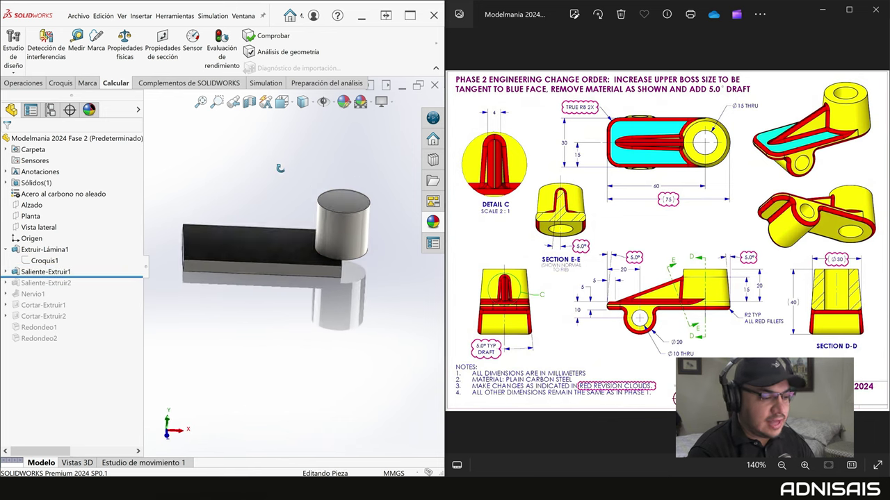
double_click(339, 230)
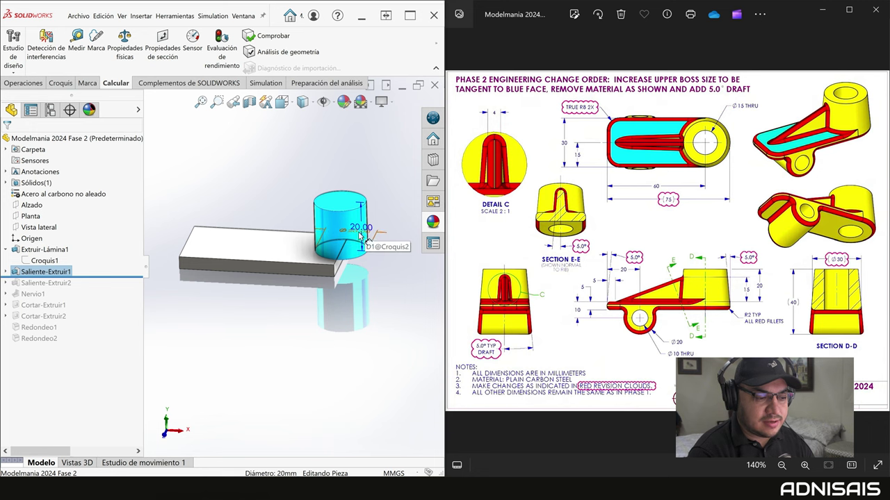
double_click(361, 228)
text(30)
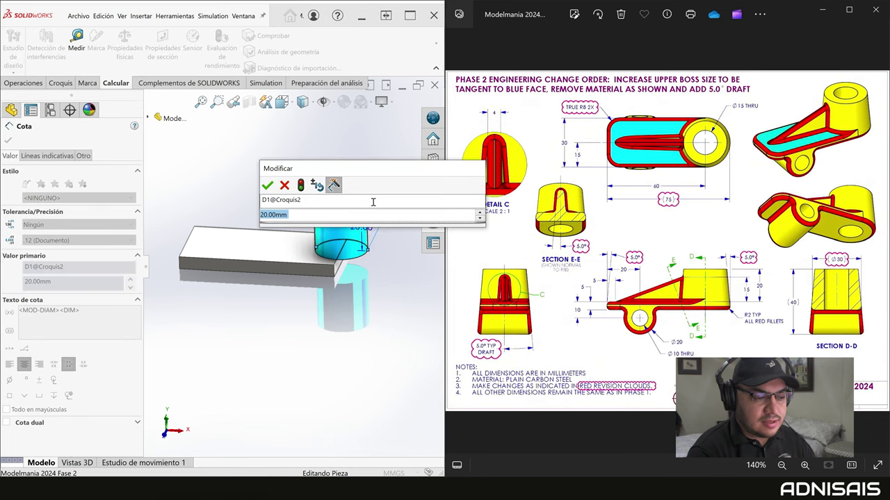
key(Return)
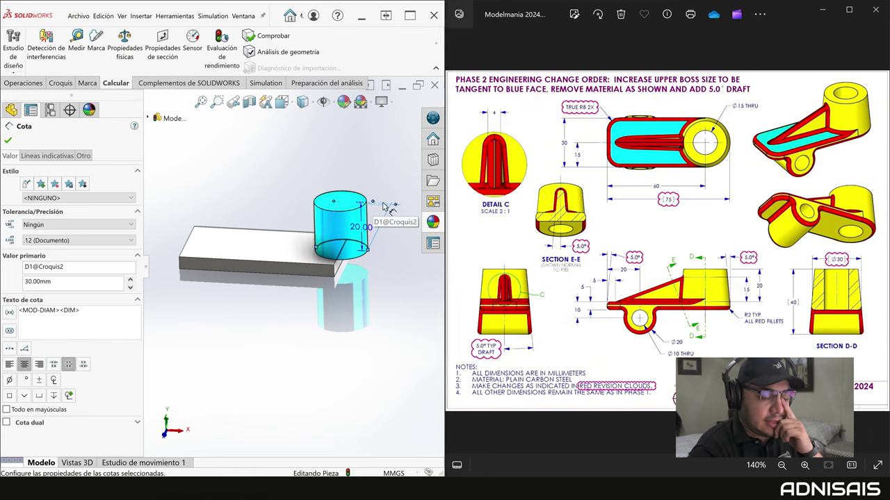
click(455, 241)
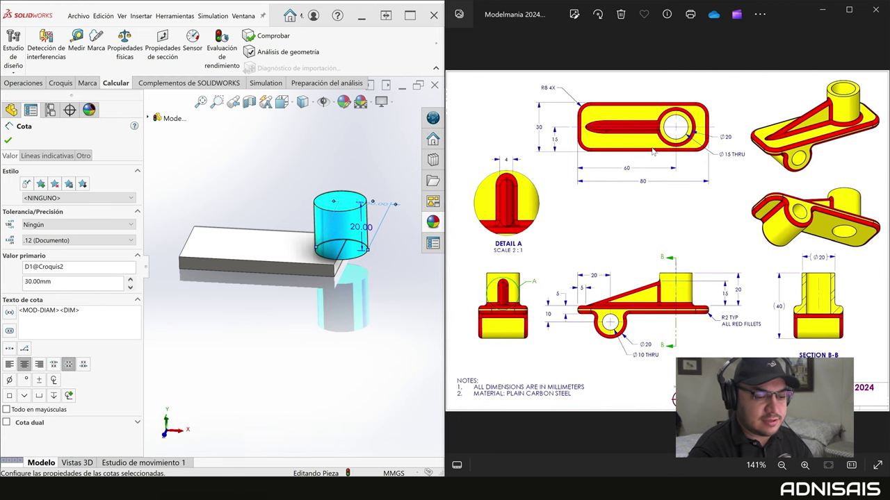
key(Right)
click(286, 161)
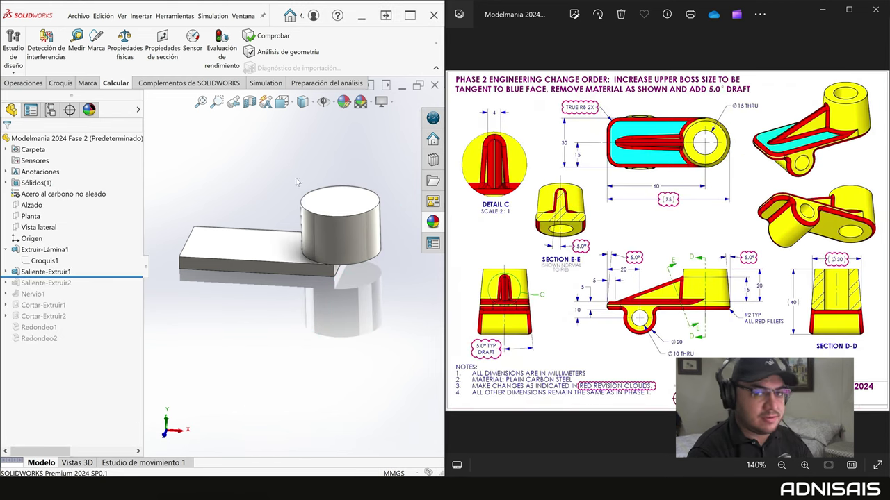
mouse_move(372, 263)
middle_down()
mouse_move(353, 250)
mouse_move(326, 258)
middle_up()
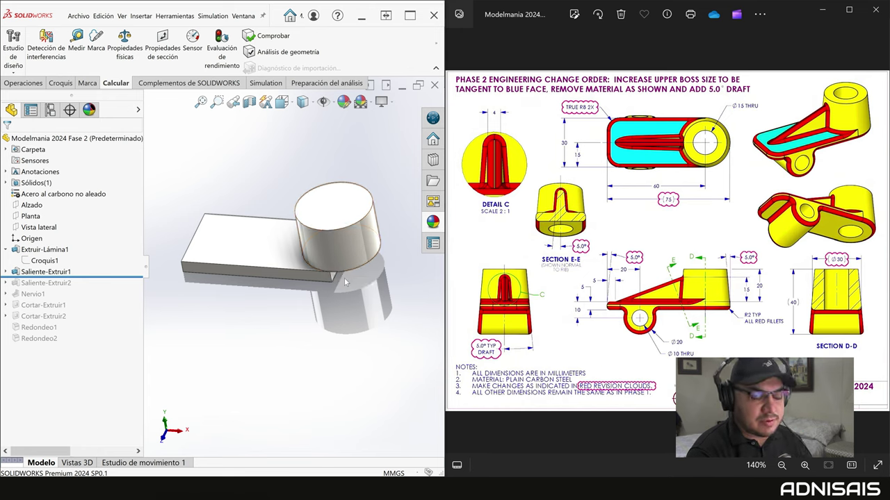
click(348, 252)
- Add a 20 mm Dirección 2 to Saliente-Extruir1 so the Ø30 boss extends below the plate
click(364, 224)
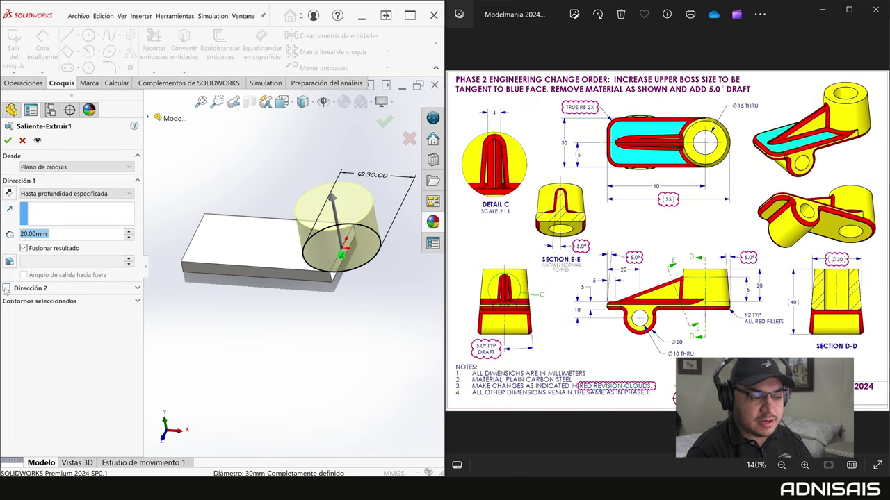
click(6, 288)
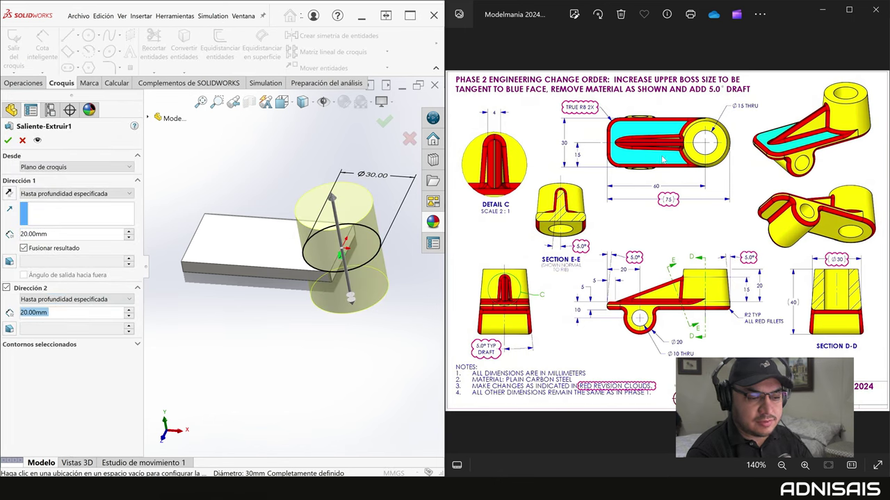
key(Return)
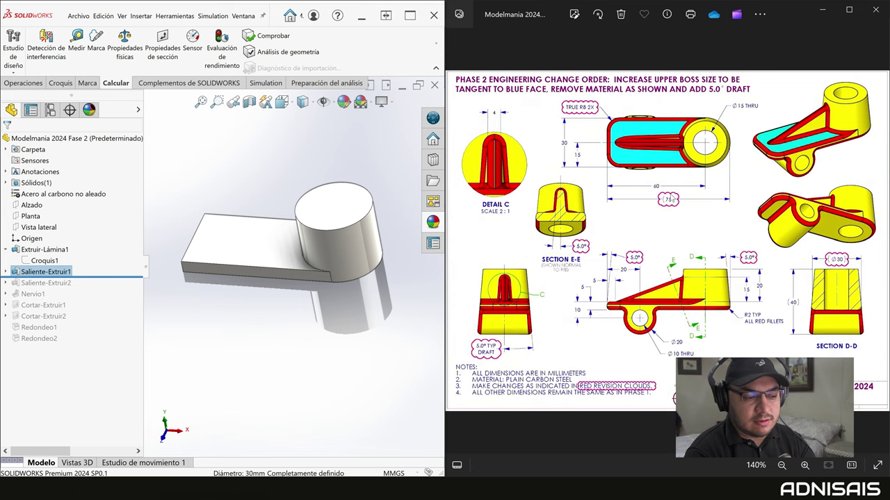
middle_drag(329, 280, 360, 258)
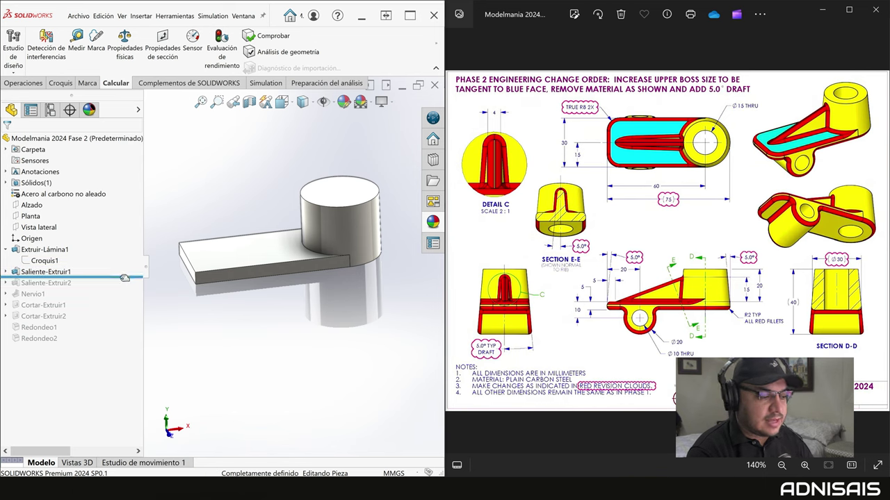
- Roll forward to restore the lower lug Saliente-Extruir2 and inspect it
middle_drag(341, 277, 374, 273)
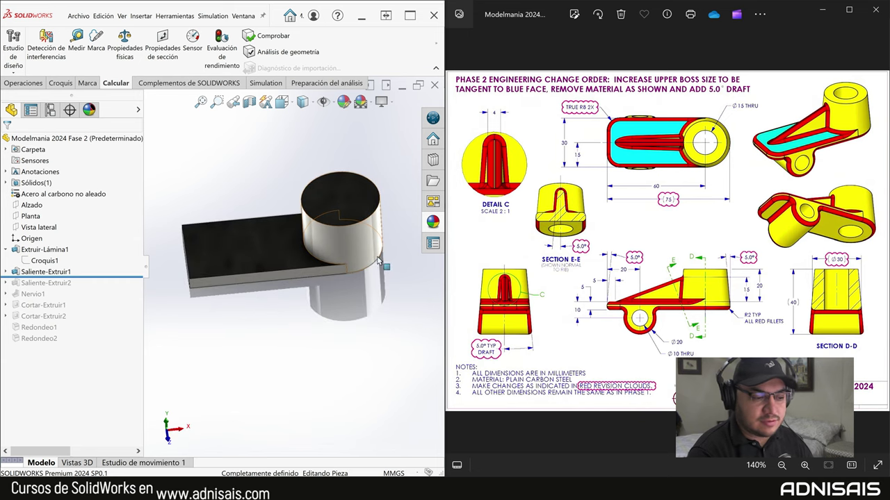
drag(139, 276, 137, 286)
mouse_move(289, 279)
middle_down()
mouse_move(334, 242)
mouse_move(337, 264)
middle_up()
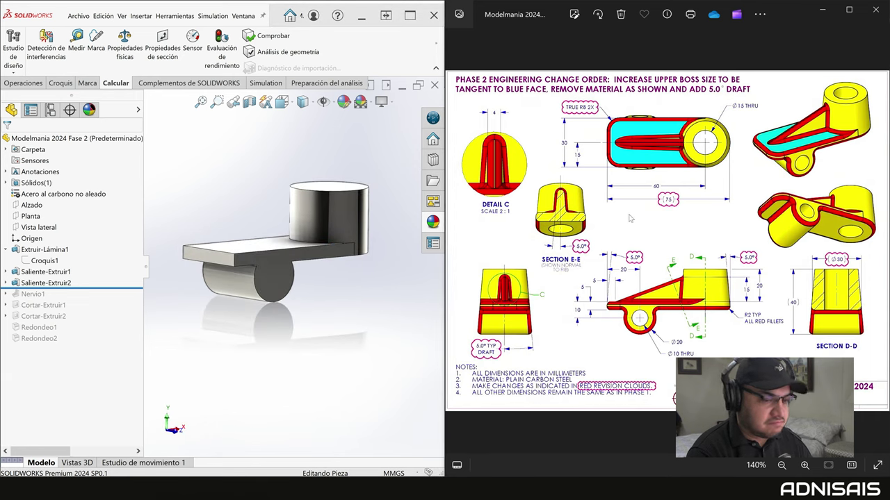
middle_drag(292, 230, 245, 213)
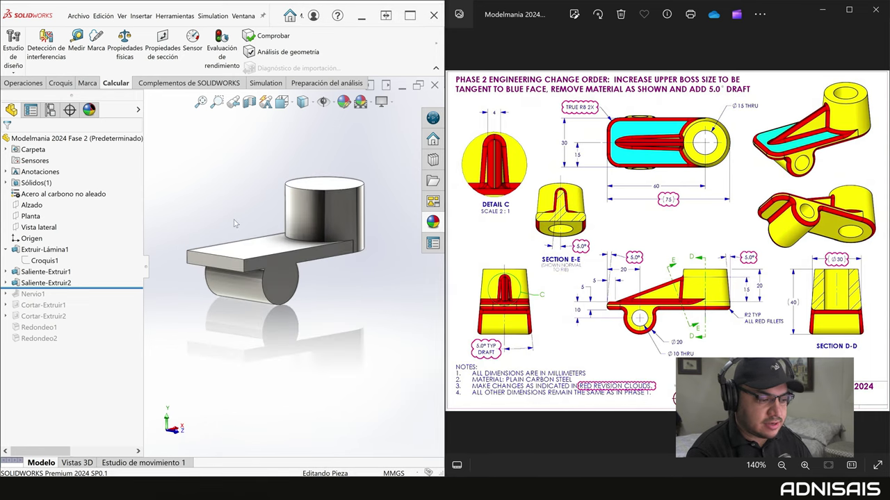
- Roll forward through Nervio1, Cortar-Extruir1 and Cortar-Extruir2
drag(105, 287, 105, 299)
mouse_move(236, 264)
middle_down()
mouse_move(207, 274)
mouse_move(216, 278)
middle_up()
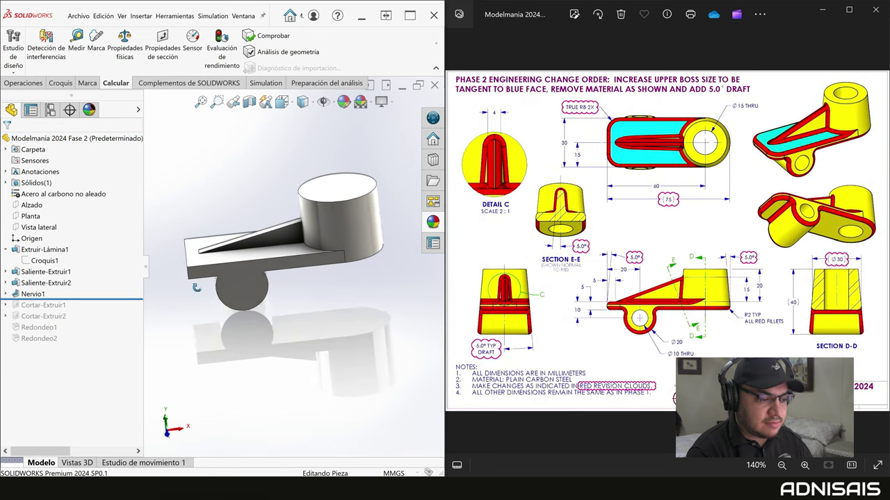
drag(125, 299, 121, 288)
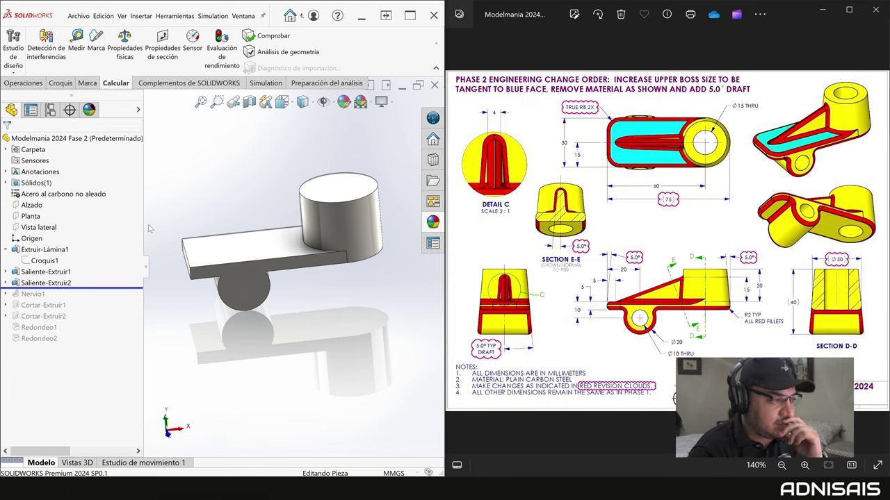
drag(103, 287, 98, 323)
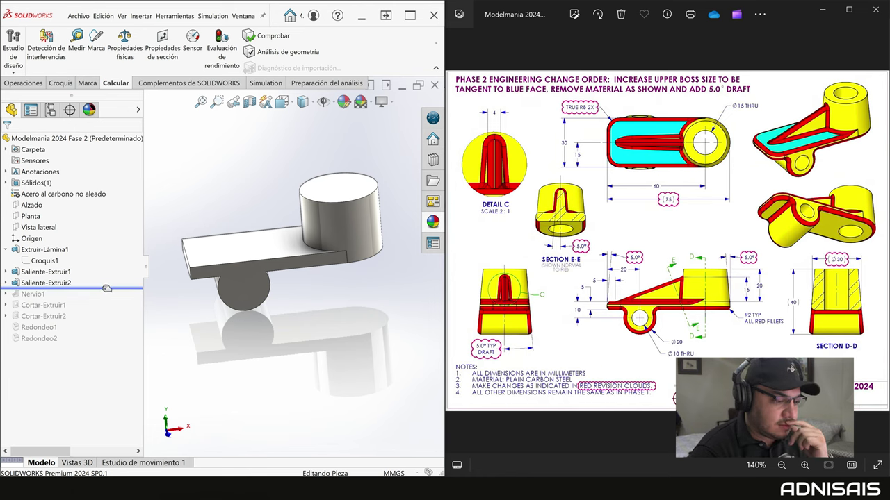
- Reorder Nervio1 after the second cut and roll back to just after Saliente-Extruir2
click(32, 295)
drag(27, 316, 29, 319)
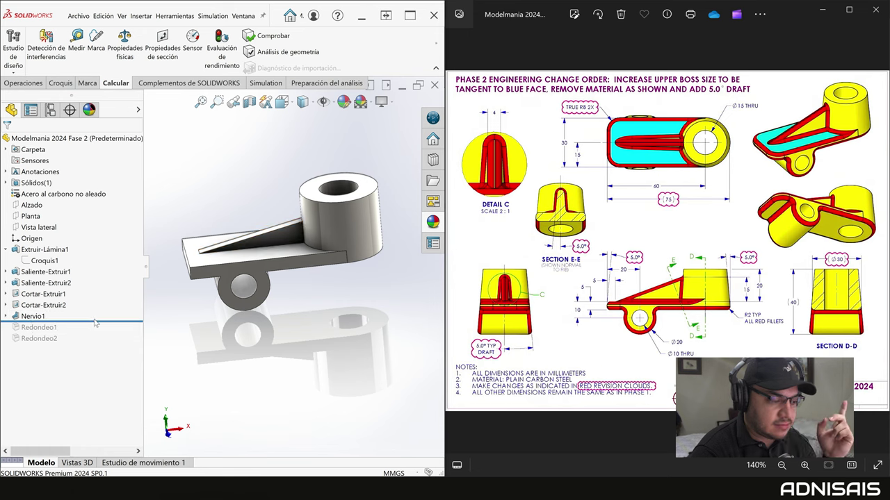
drag(98, 321, 103, 287)
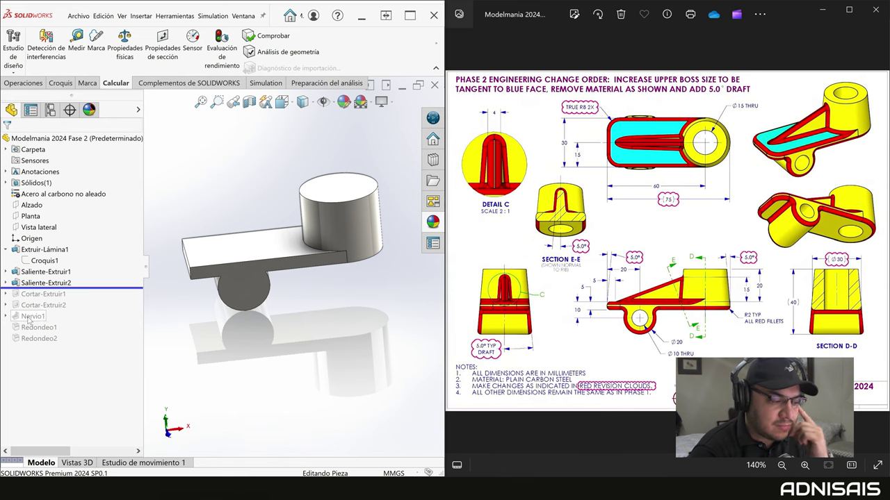
click(101, 282)
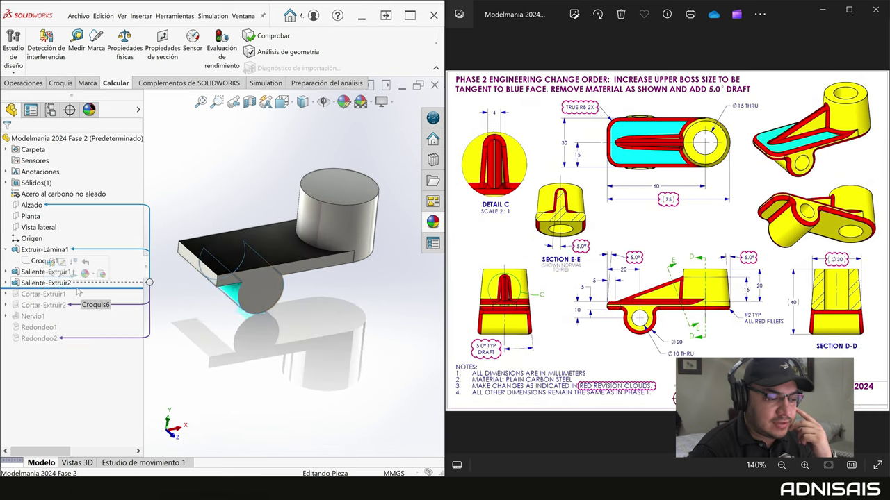
click(80, 285)
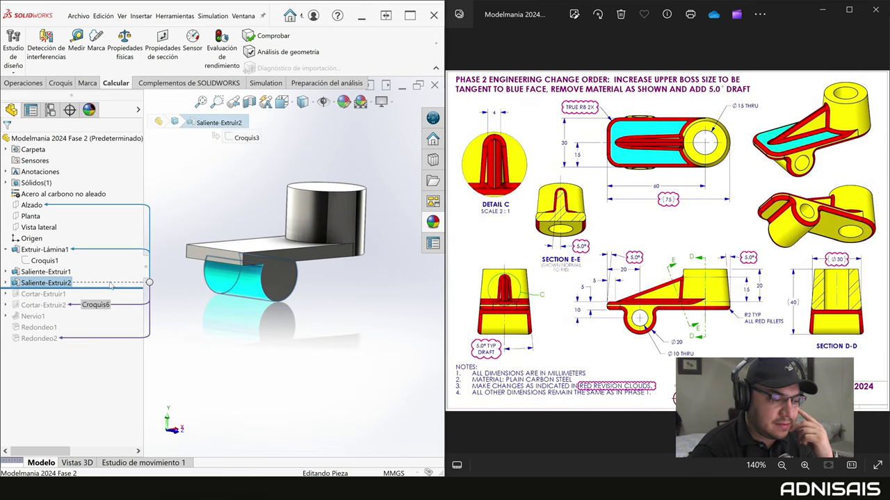
- Roll forward to include both cuts, view from the front, and start a draft
drag(112, 287, 112, 300)
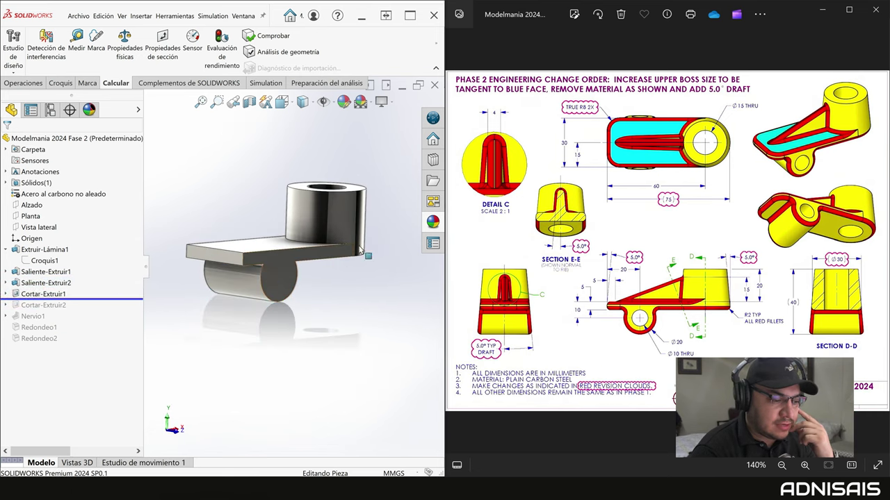
middle_drag(257, 287, 345, 285)
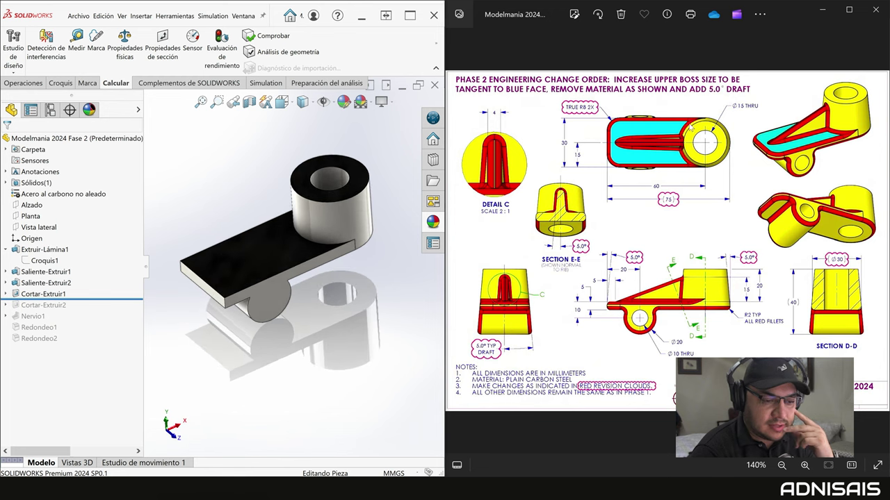
drag(82, 300, 81, 312)
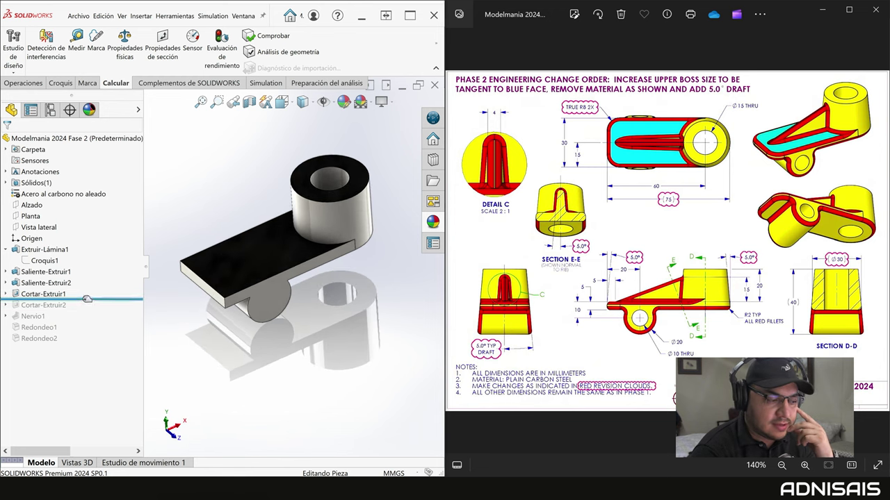
mouse_move(374, 345)
middle_down()
mouse_move(357, 317)
mouse_move(371, 326)
middle_up()
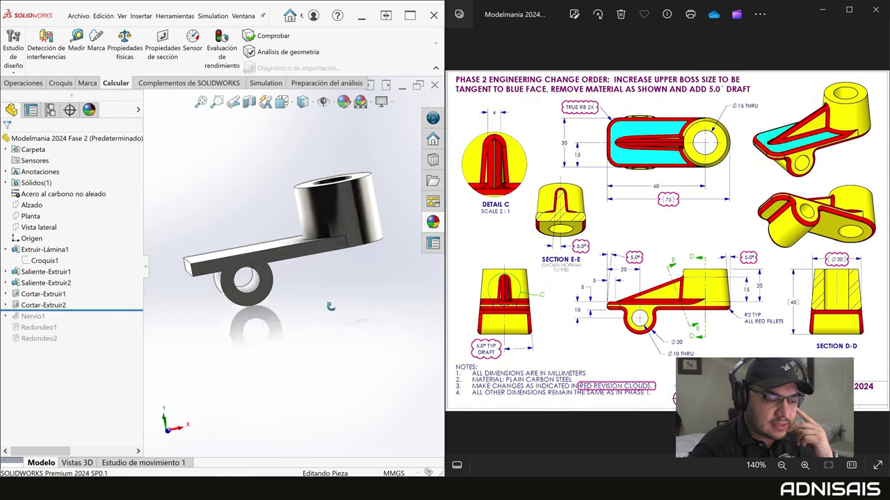
key(ctrl+1)
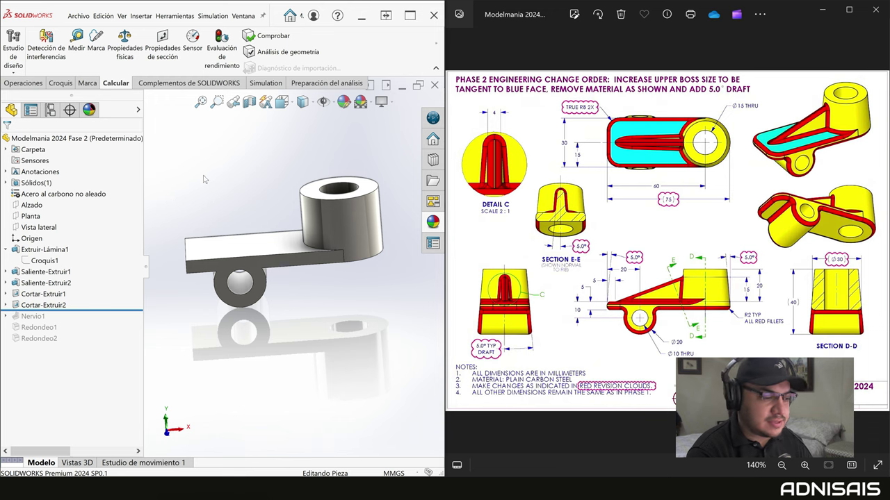
click(23, 83)
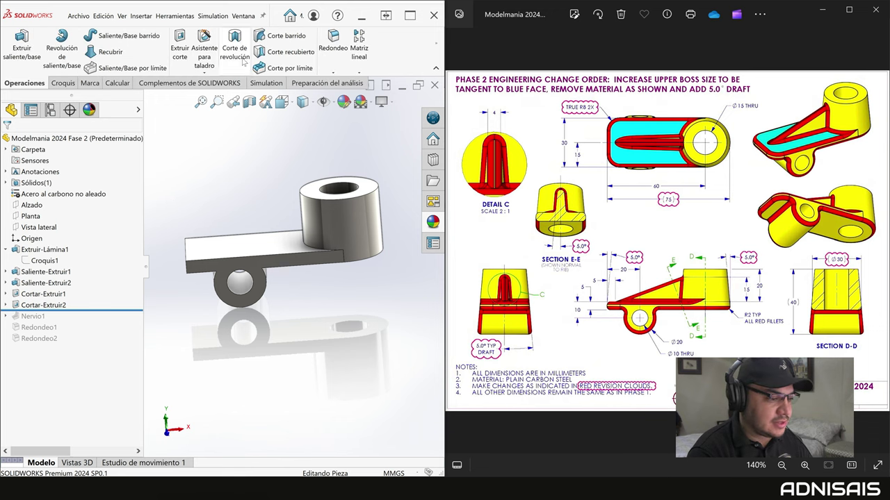
mouse_move(435, 43)
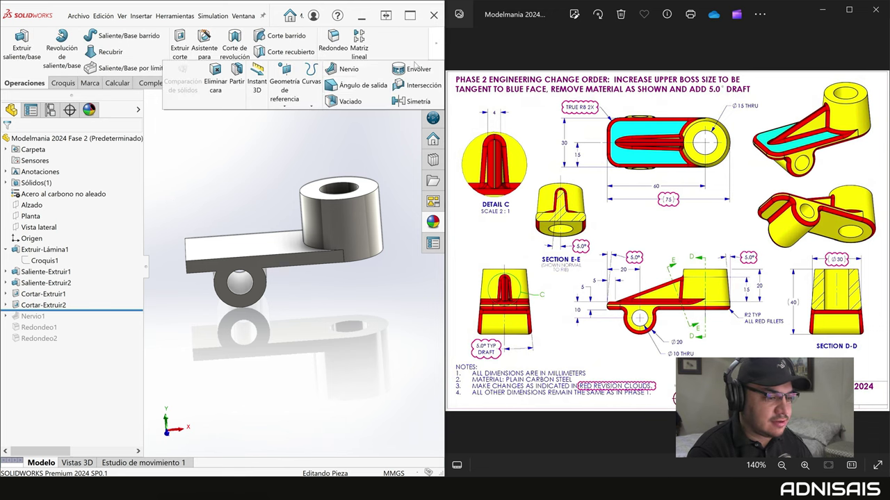
click(358, 84)
- Set up a neutral-plane draft with the plate's top face as the neutral plane
middle_drag(278, 264, 243, 252)
click(241, 253)
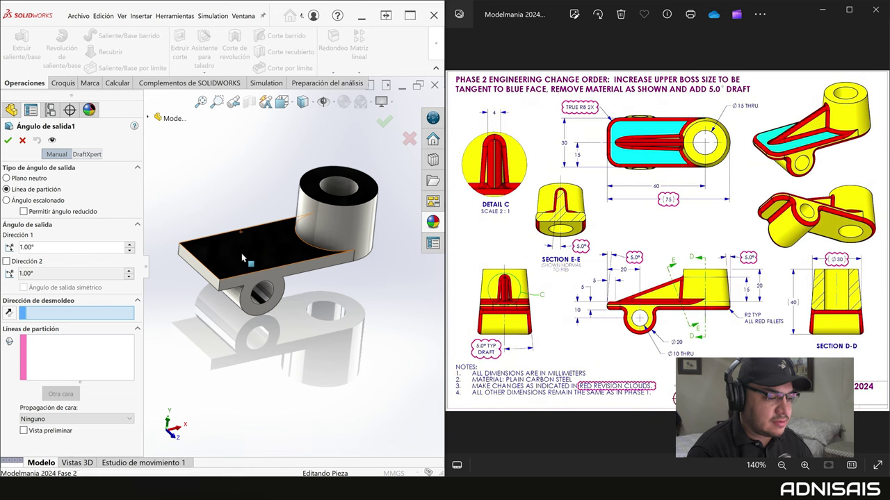
click(27, 181)
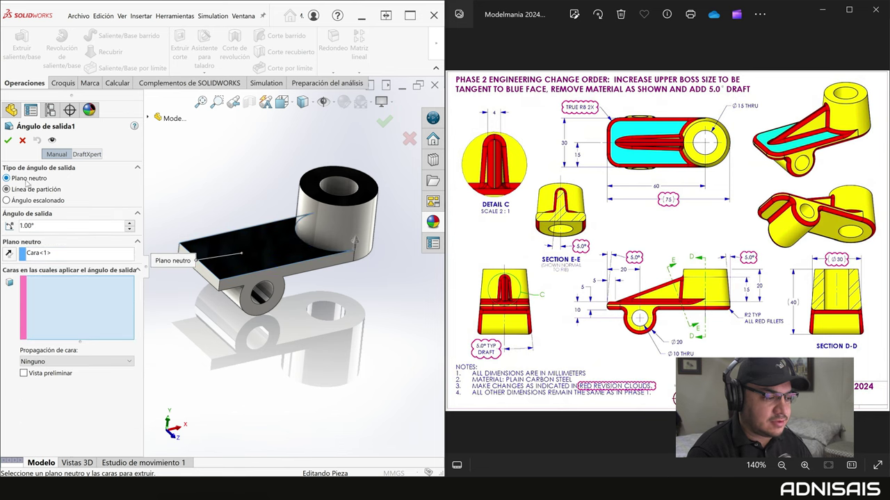
click(281, 233)
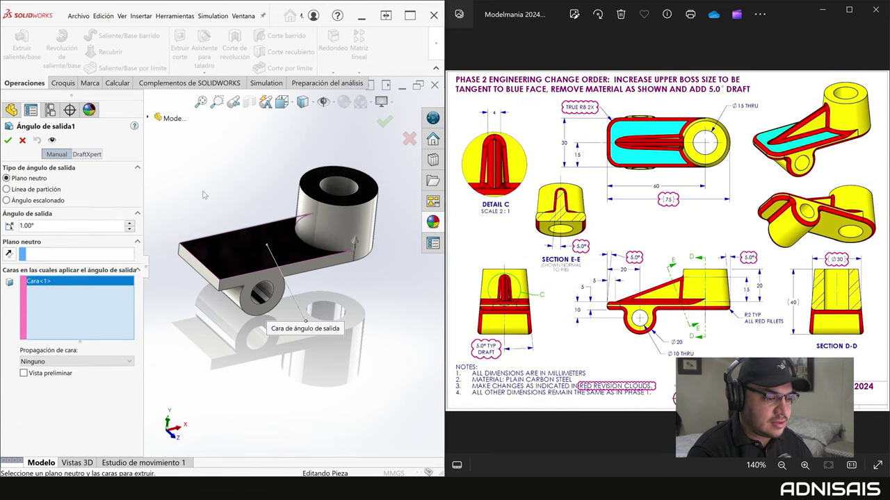
click(66, 258)
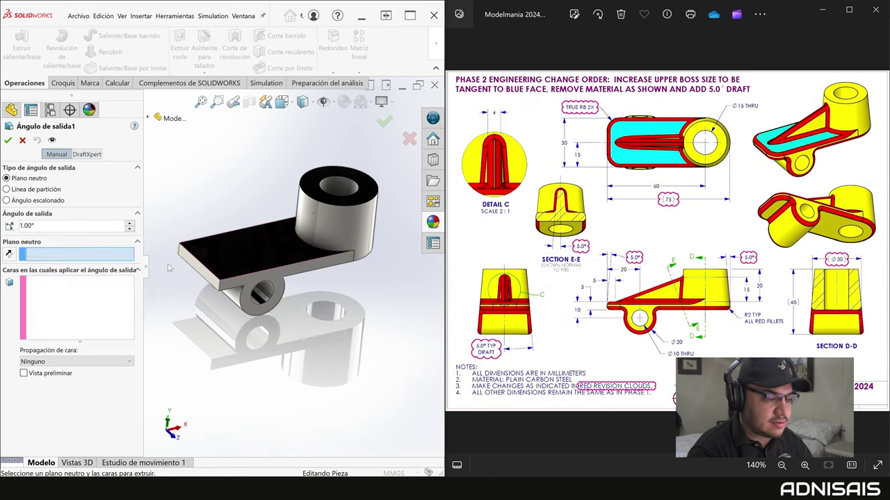
click(208, 255)
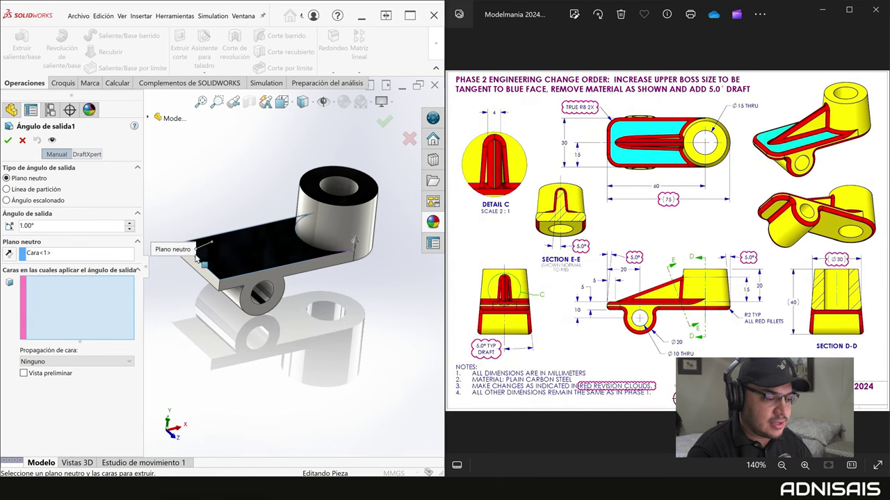
- Draft the four boss side faces at 5° and move Ángulo de salida1 earlier in the tree
click(305, 244)
mouse_move(305, 244)
middle_down()
mouse_move(323, 247)
mouse_move(272, 257)
mouse_move(279, 249)
mouse_move(230, 250)
middle_up()
click(292, 270)
click(271, 257)
click(279, 245)
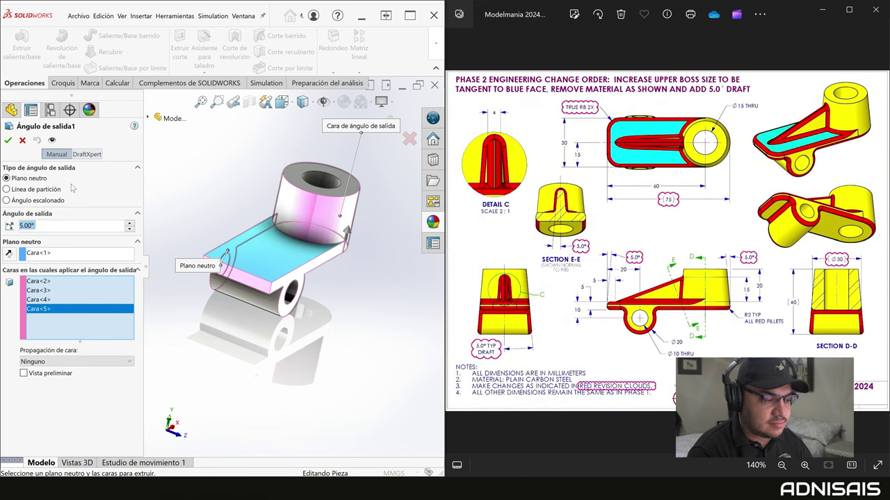
click(7, 140)
mouse_move(347, 405)
middle_down()
mouse_move(347, 341)
mouse_move(334, 389)
middle_up()
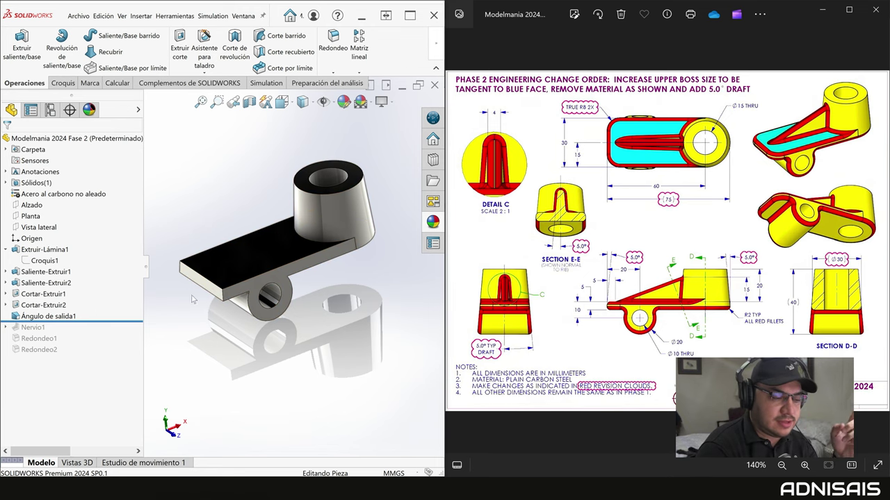
drag(49, 317, 44, 283)
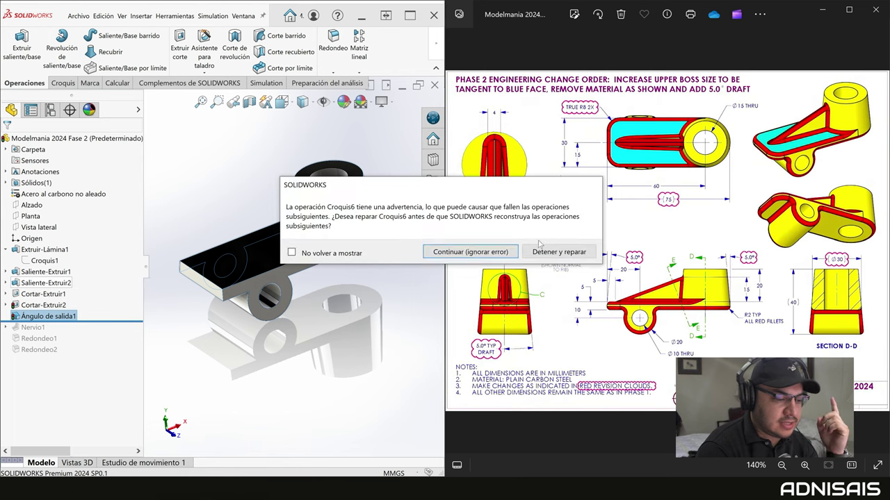
click(482, 253)
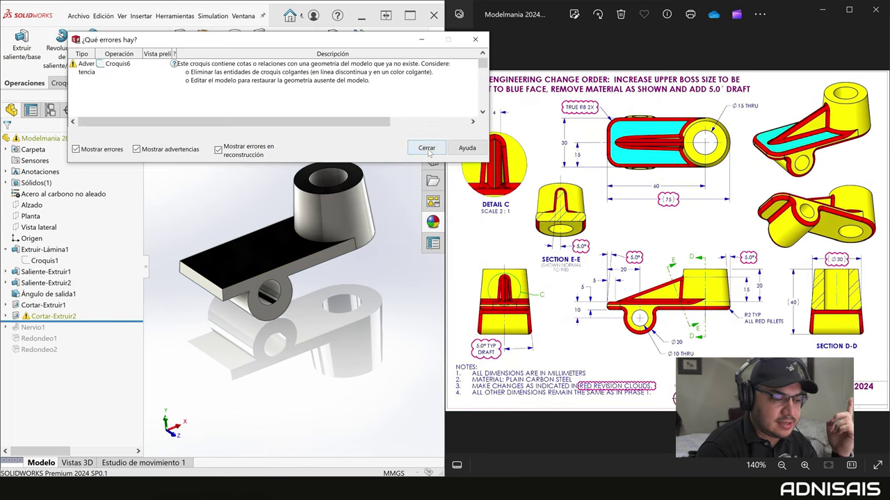
click(417, 146)
mouse_move(125, 321)
mouse_down()
mouse_move(125, 300)
mouse_move(113, 320)
mouse_up()
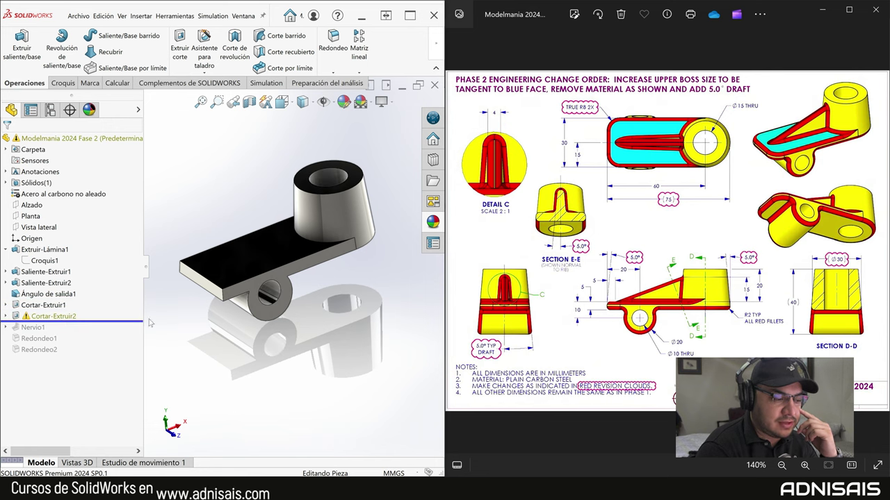
middle_drag(285, 308, 262, 285)
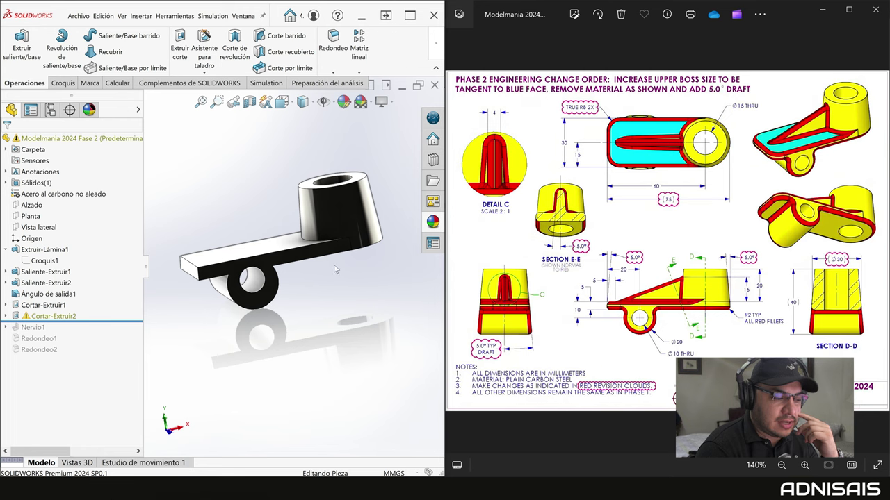
middle_drag(262, 284, 300, 297)
click(296, 275)
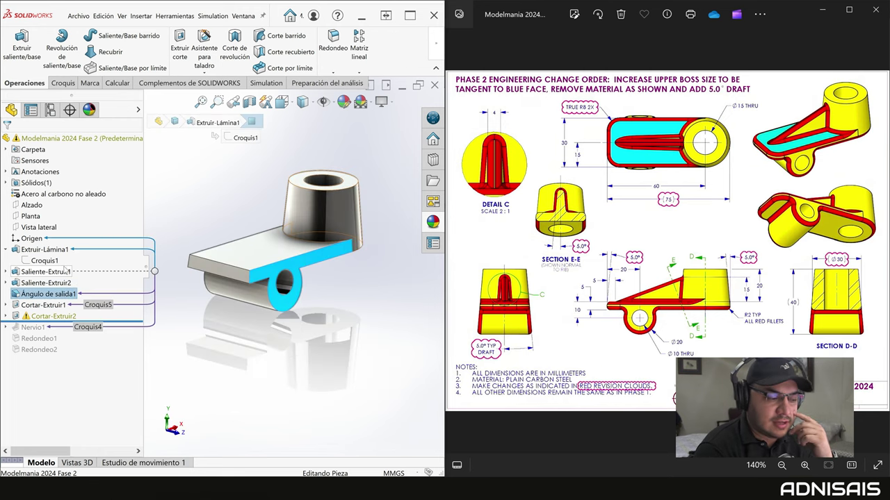
drag(25, 296, 25, 319)
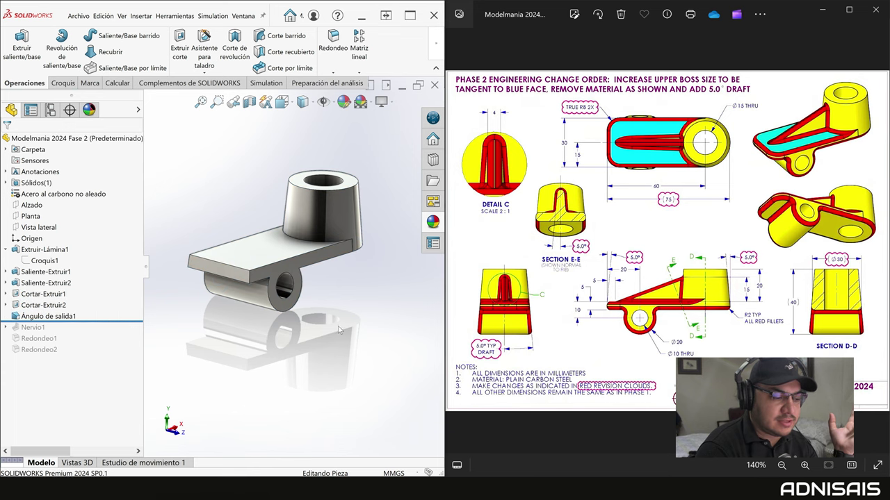
- Save the Fase 2 part
middle_drag(291, 291, 286, 280)
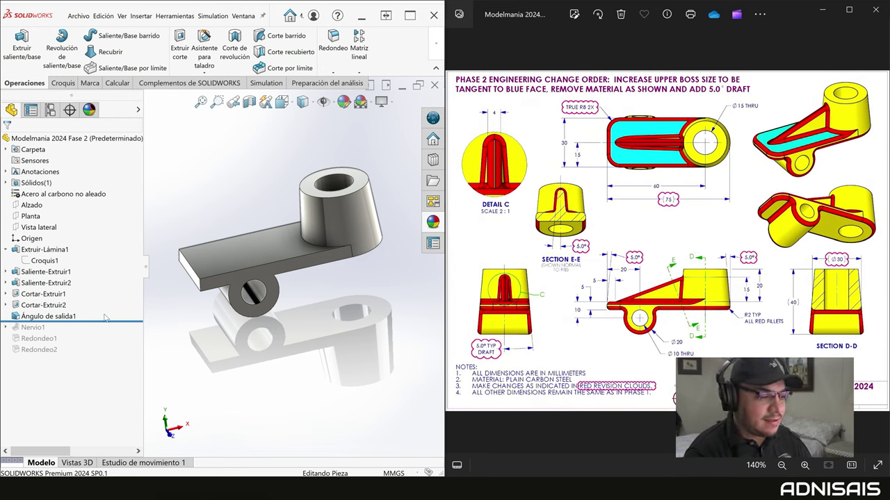
click(79, 16)
click(107, 126)
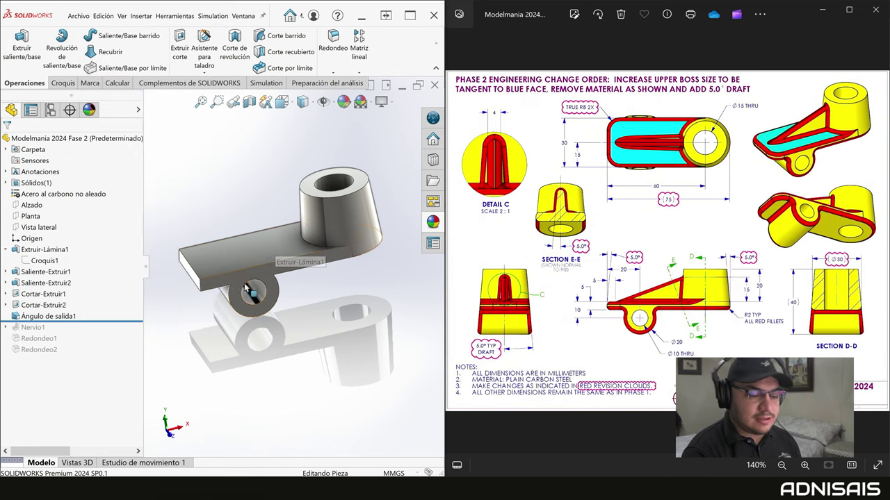
- Roll forward to restore Nervio1 and expand it to select its sketch Croquis4
mouse_move(263, 290)
middle_down()
mouse_move(280, 294)
mouse_move(296, 247)
mouse_move(297, 296)
mouse_move(176, 312)
middle_up()
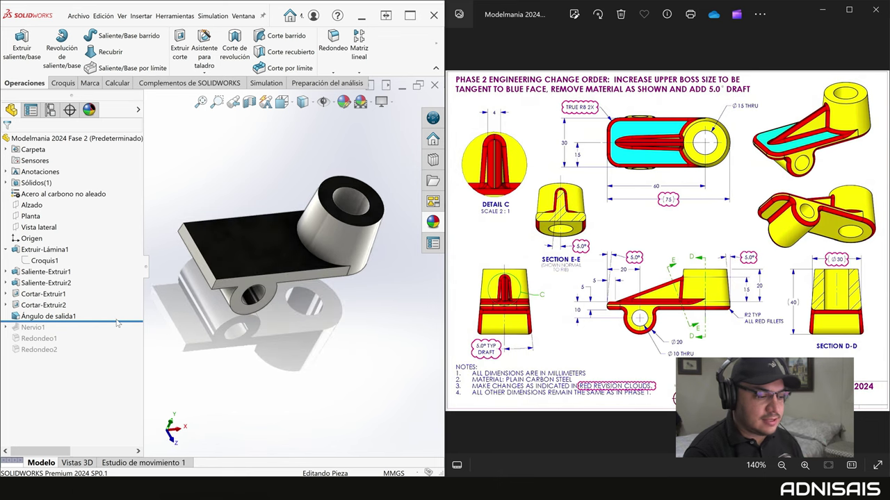
drag(119, 321, 121, 331)
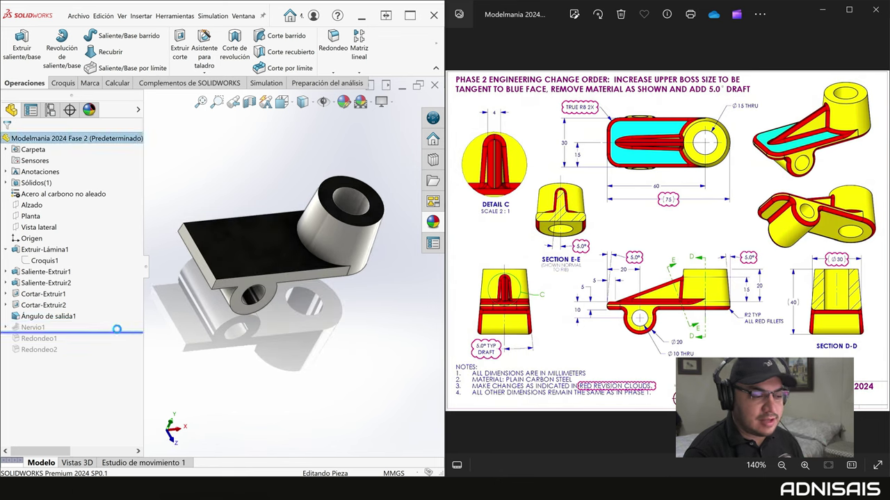
middle_drag(250, 271, 284, 258)
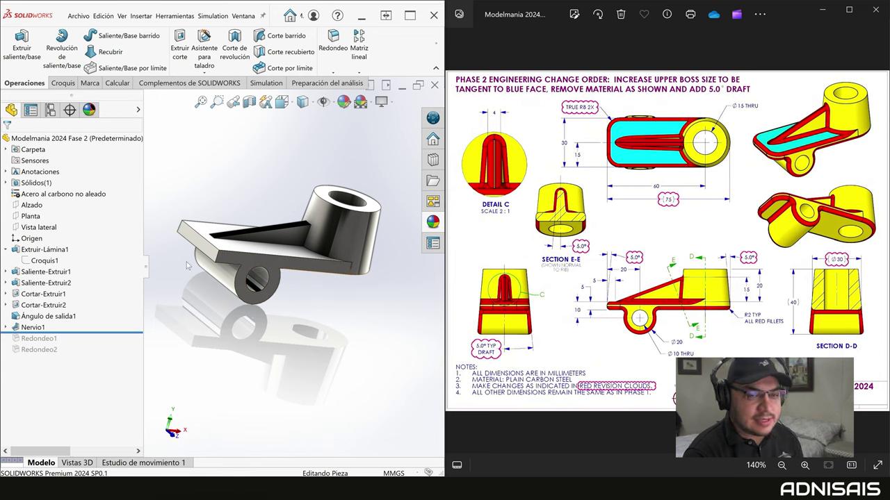
middle_drag(209, 270, 259, 170)
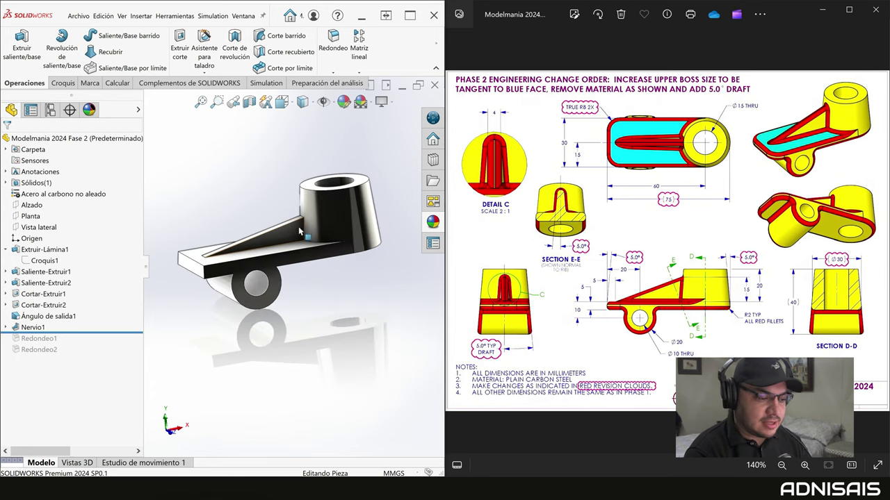
click(6, 327)
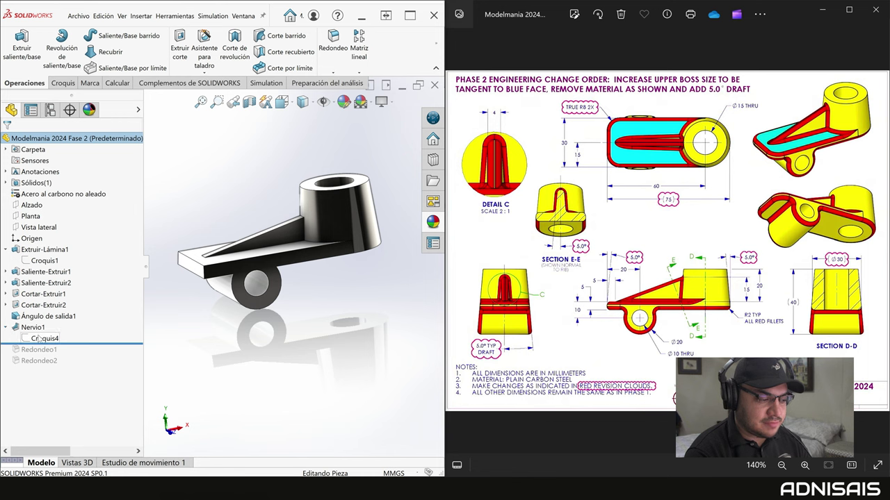
click(43, 339)
- Edit Croquis4 and replace the rib end's dimension with a new 5 mm dimension from the plate corner
click(46, 318)
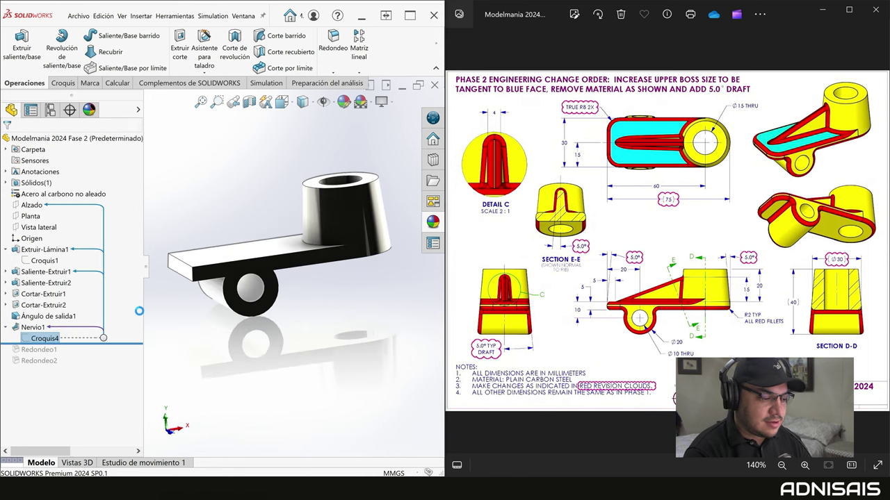
scroll(235, 273, down, 2)
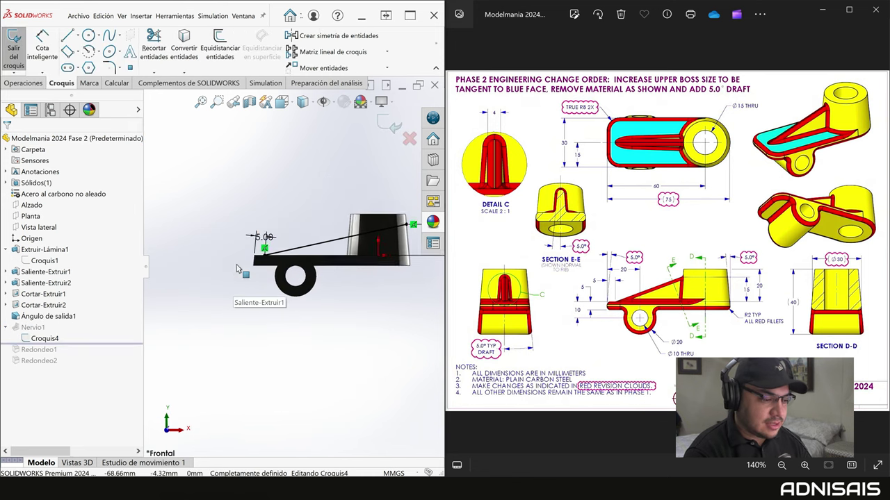
scroll(235, 273, down, 2)
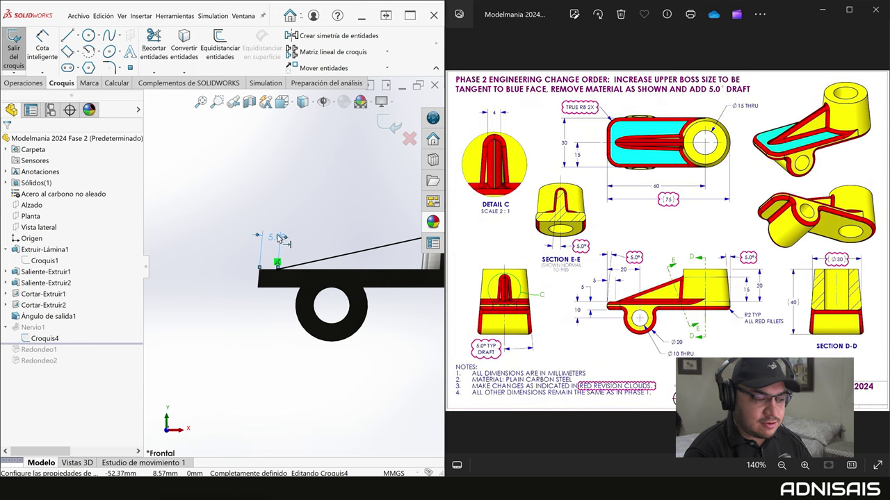
click(282, 239)
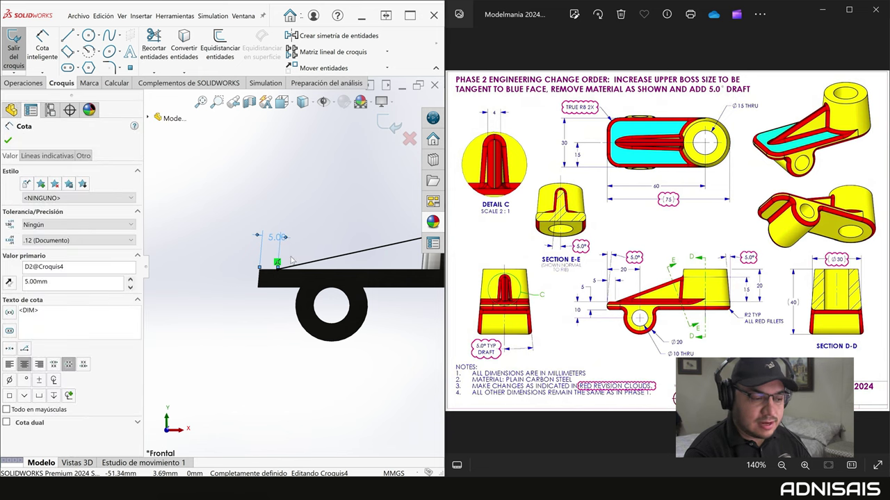
scroll(296, 261, down, 2)
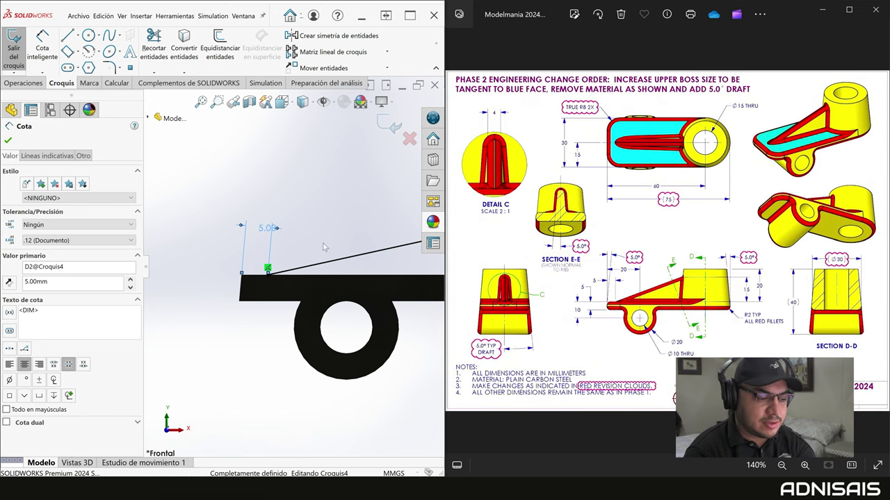
key(Delete)
key(Return)
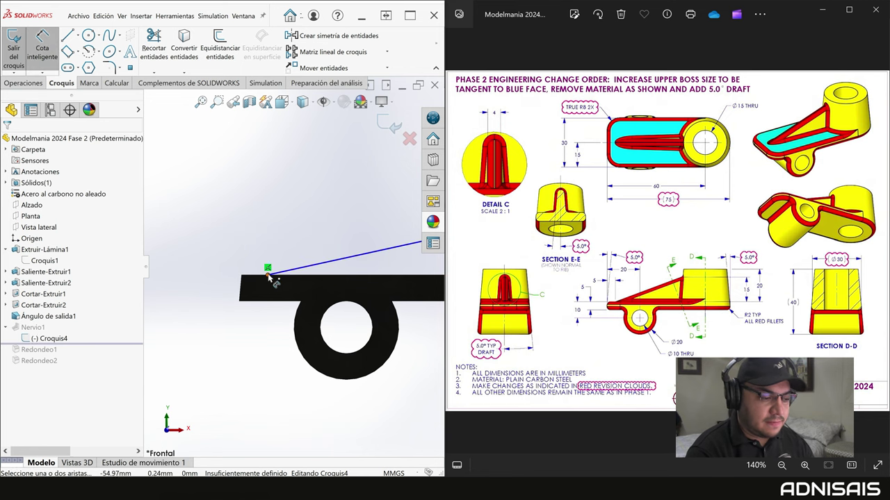
click(267, 275)
click(242, 277)
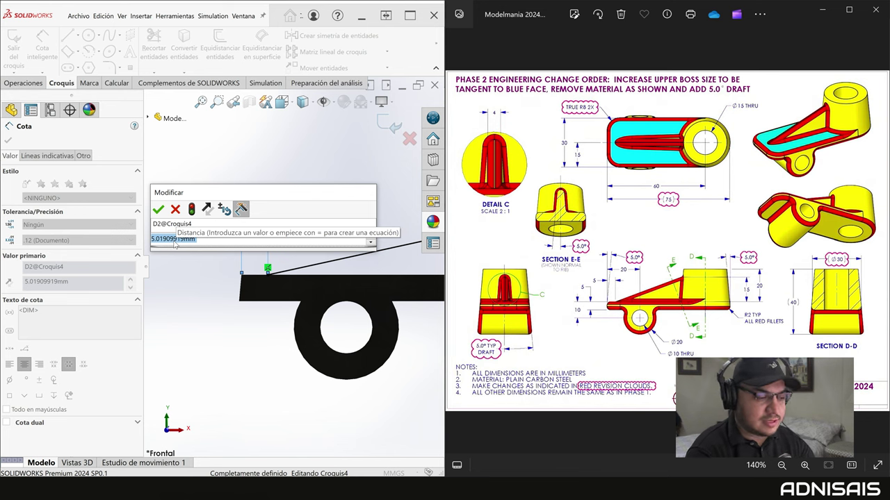
text(5)
key(Return)
scroll(362, 276, up, 2)
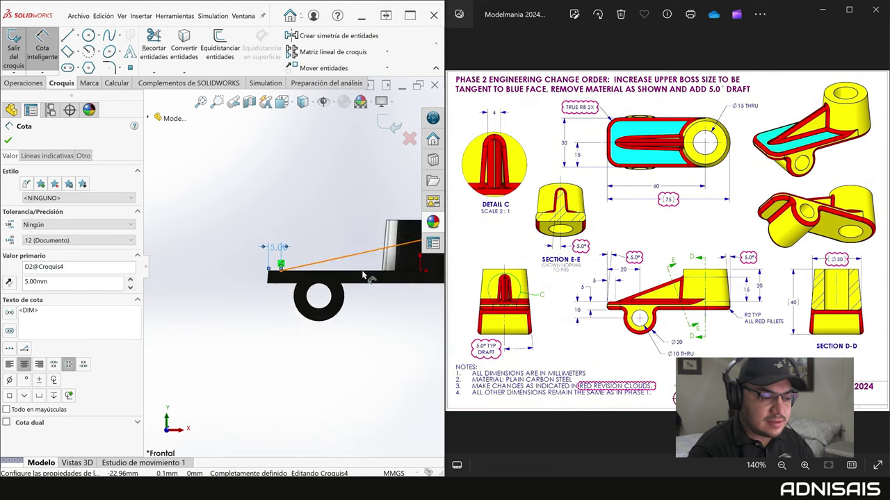
key(Escape)
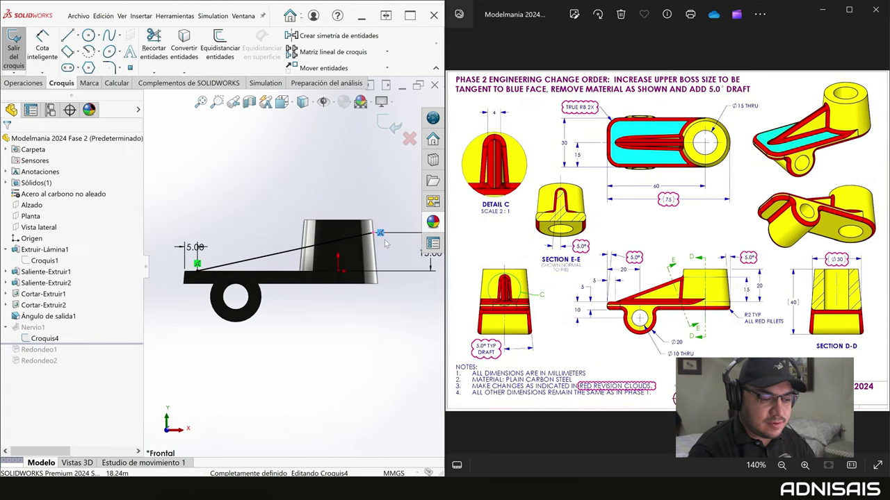
- Move the rib line's end onto the boss corner, add the 15.00 mm dimension, and exit the sketch
drag(379, 233, 348, 242)
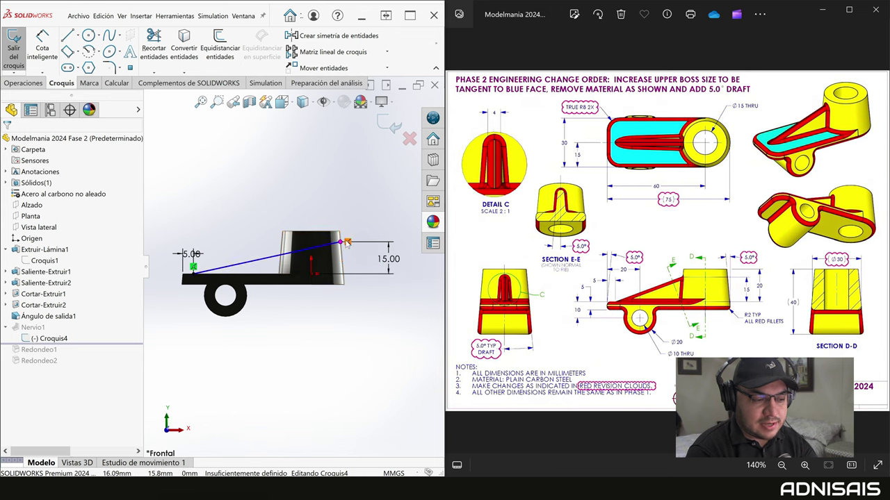
mouse_move(340, 242)
mouse_down()
mouse_move(281, 245)
mouse_move(288, 242)
mouse_up()
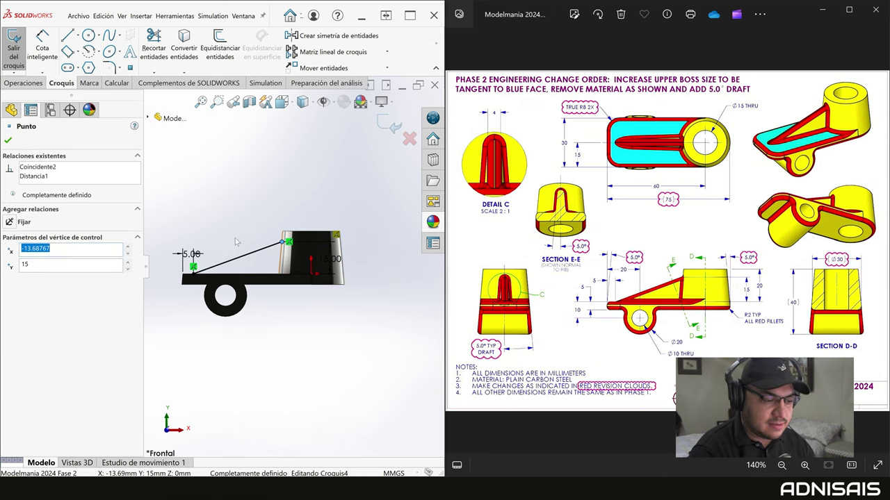
key(Escape)
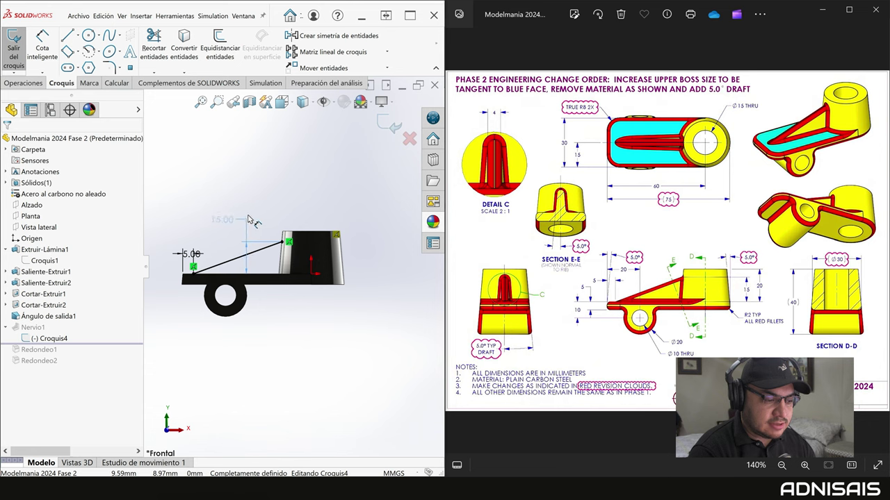
click(248, 219)
scroll(264, 263, down, 2)
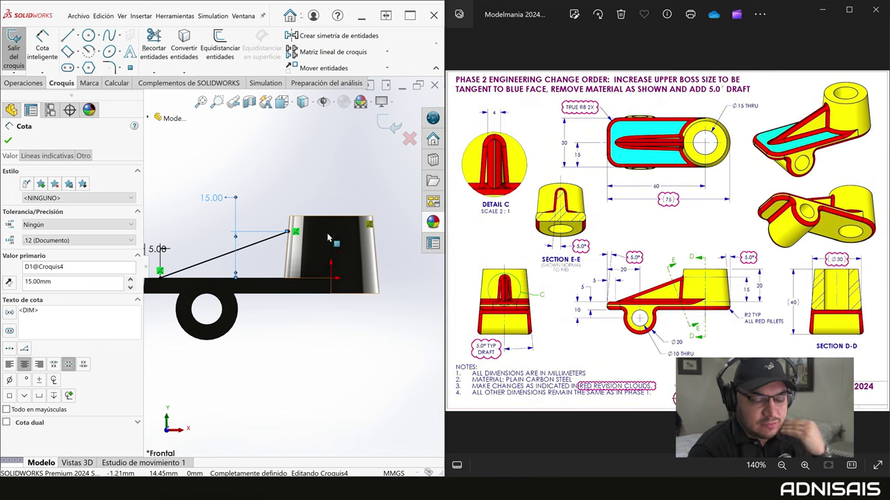
click(390, 128)
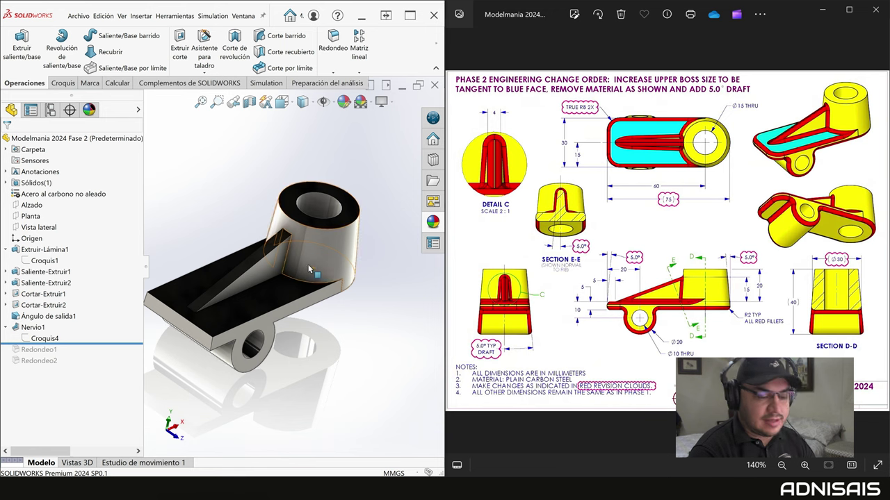
- Apply the Blanco simple plain white scene to the viewport
click(369, 105)
click(535, 133)
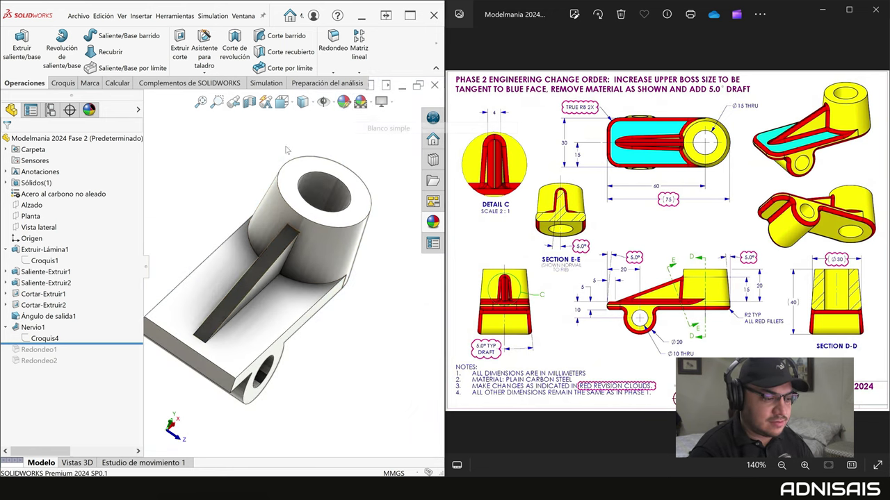
mouse_move(247, 286)
middle_down()
mouse_move(228, 261)
mouse_move(250, 258)
middle_up()
- Edit Nervio1 to give the rib a 5° outward draft
scroll(250, 258, down, 3)
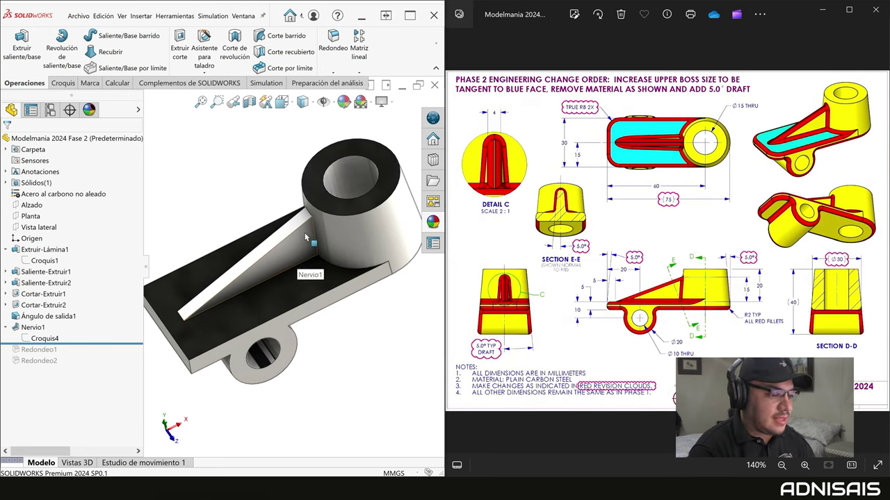
click(32, 330)
click(43, 312)
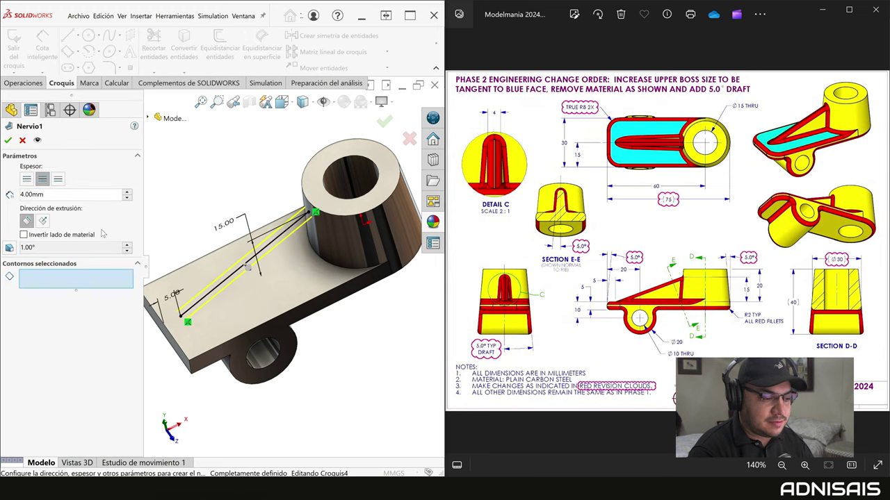
click(9, 248)
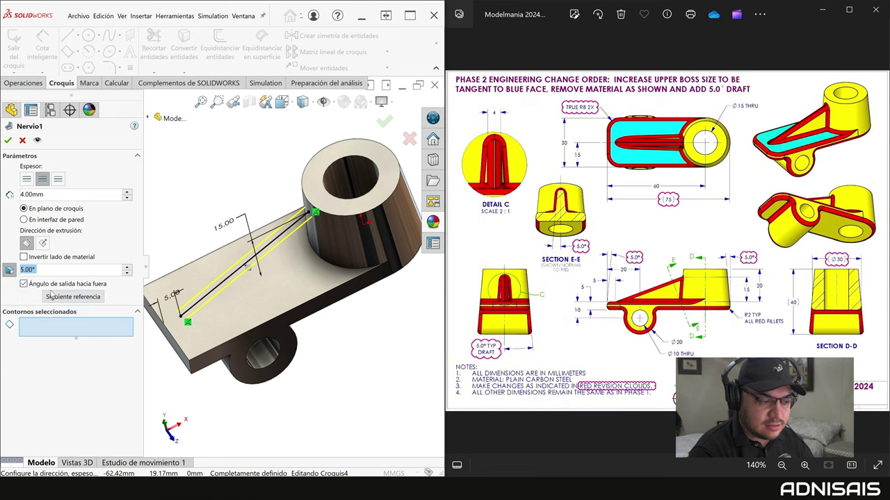
click(7, 140)
middle_drag(264, 274, 280, 300)
- Move the rollback bar down so the model includes Redondeo1
key(ctrl+1)
key(ctrl+4)
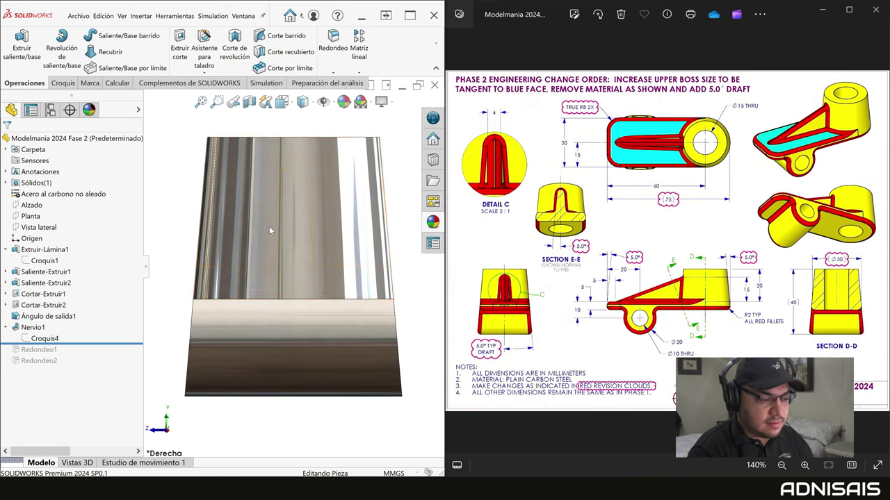
key(ctrl+3)
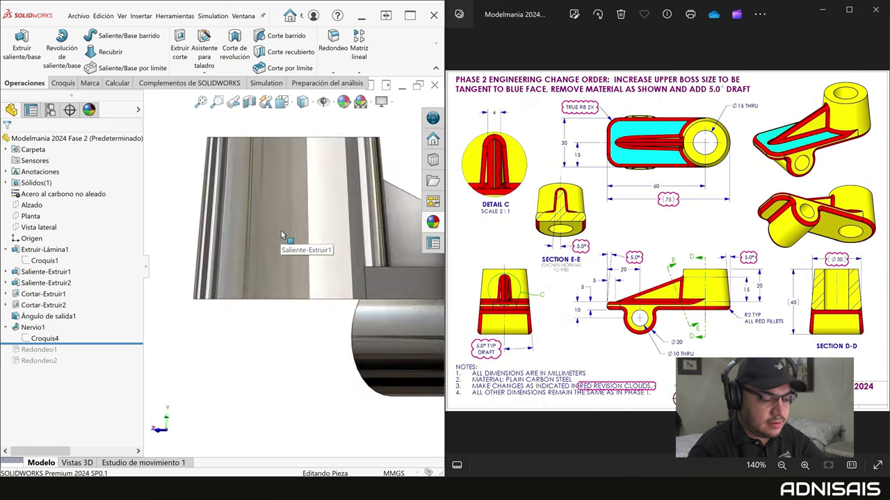
middle_drag(210, 263, 206, 306)
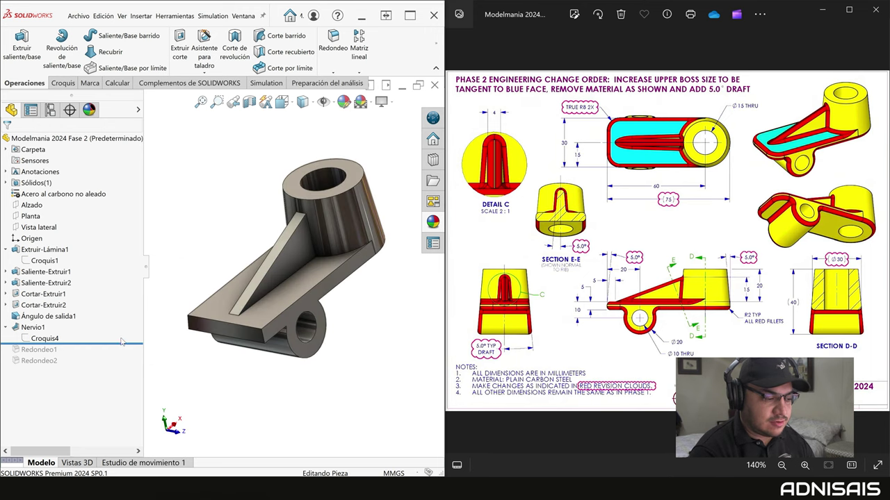
drag(118, 344, 118, 356)
mouse_move(260, 303)
middle_down()
mouse_move(277, 279)
mouse_move(308, 317)
middle_up()
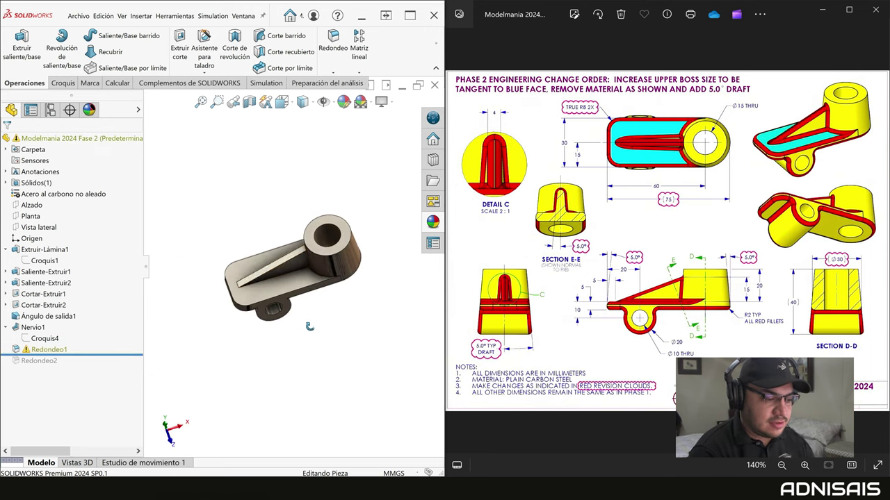
- Select Redondeo1 and review the error reported on its fillet edges
click(19, 353)
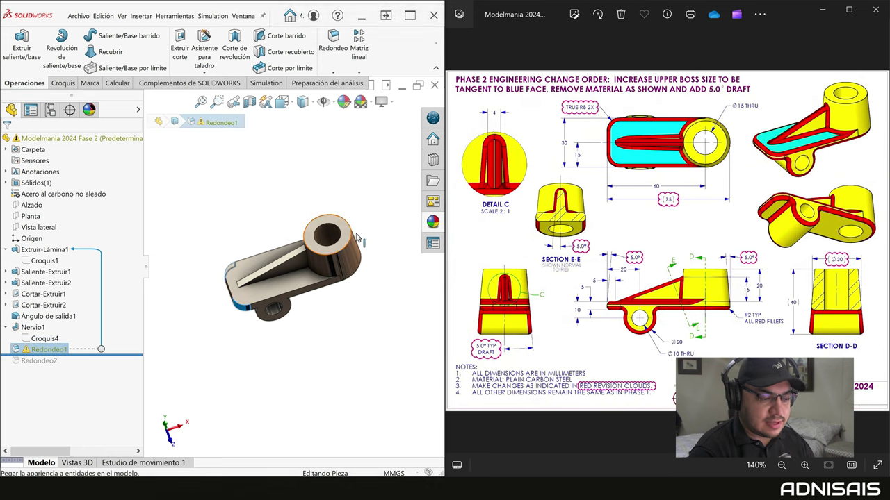
click(35, 349)
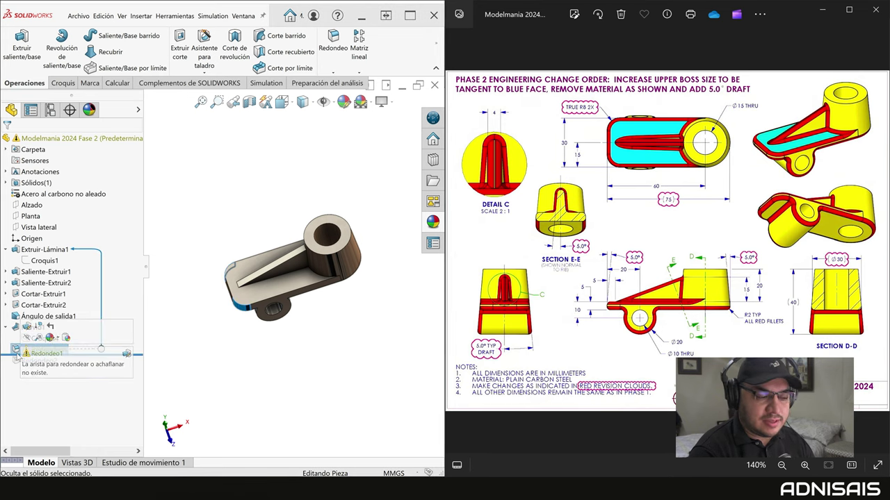
right_click(17, 353)
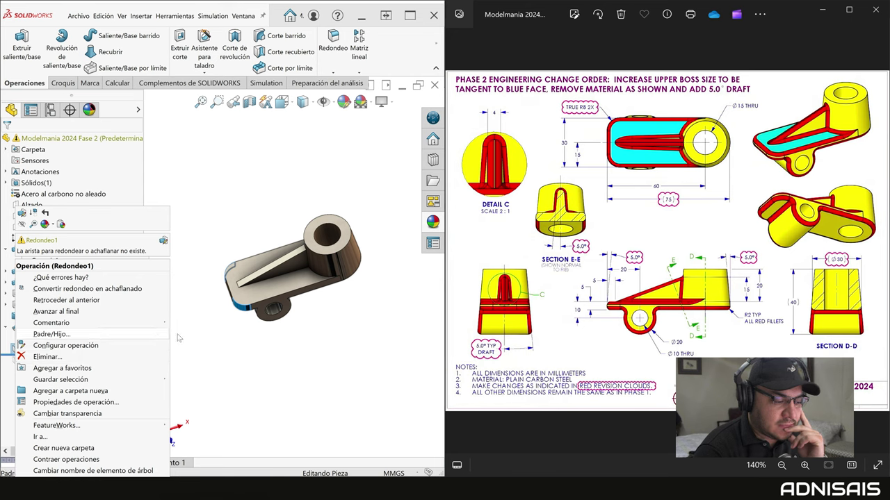
click(222, 359)
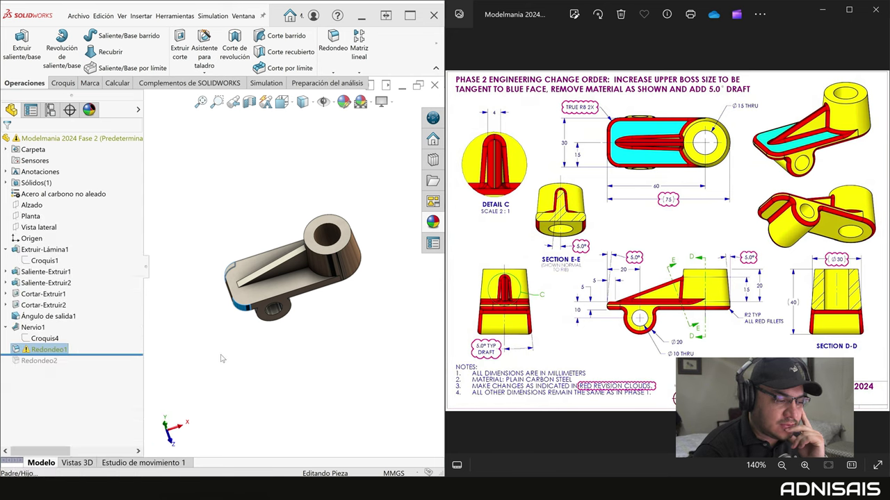
- Clear Redondeo1's two missing edge references, keeping its remaining two edges at 8.00 mm
click(15, 350)
click(70, 242)
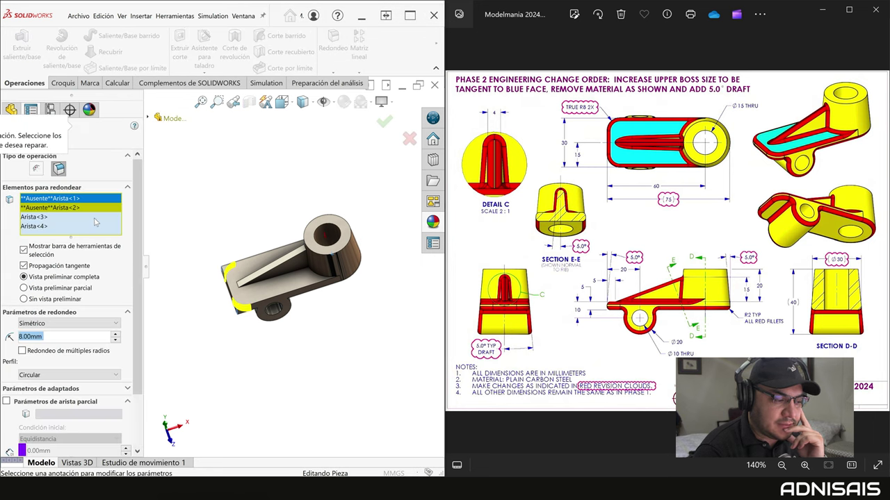
right_click(108, 220)
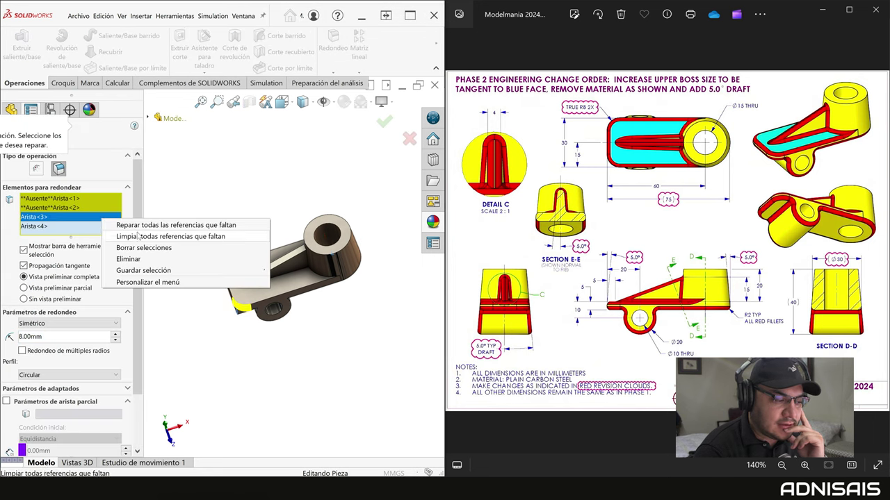
click(163, 238)
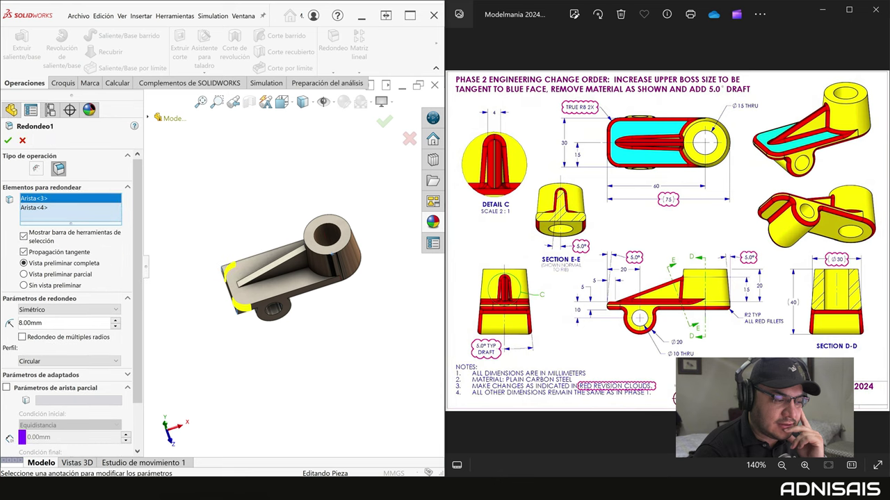
click(8, 140)
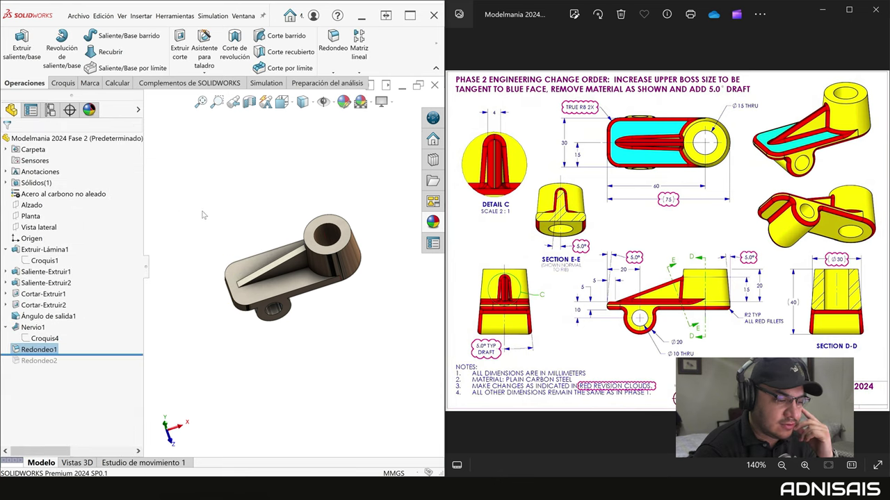
mouse_move(235, 249)
middle_down()
mouse_move(249, 205)
mouse_move(270, 205)
middle_up()
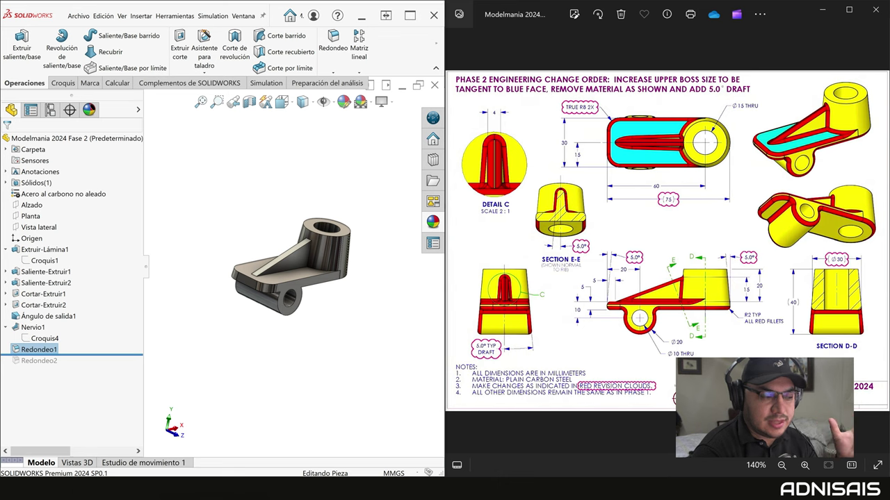
middle_drag(220, 188, 216, 203)
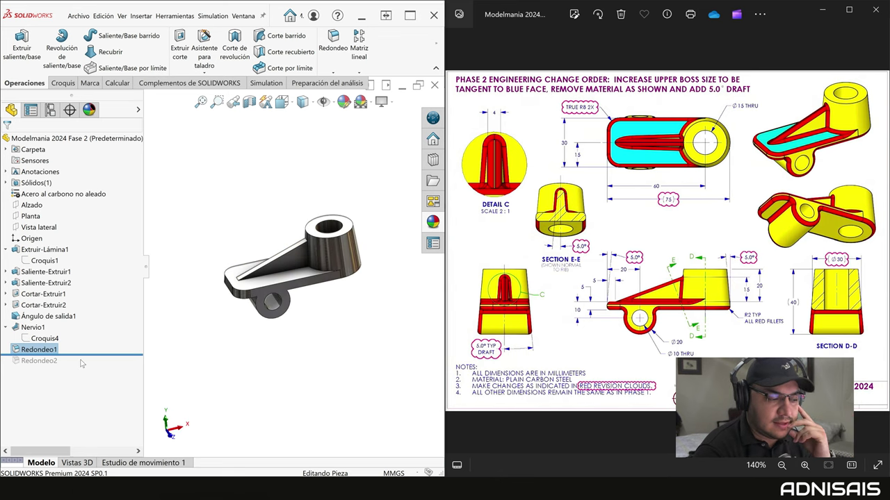
drag(85, 355, 85, 366)
scroll(335, 306, down, 2)
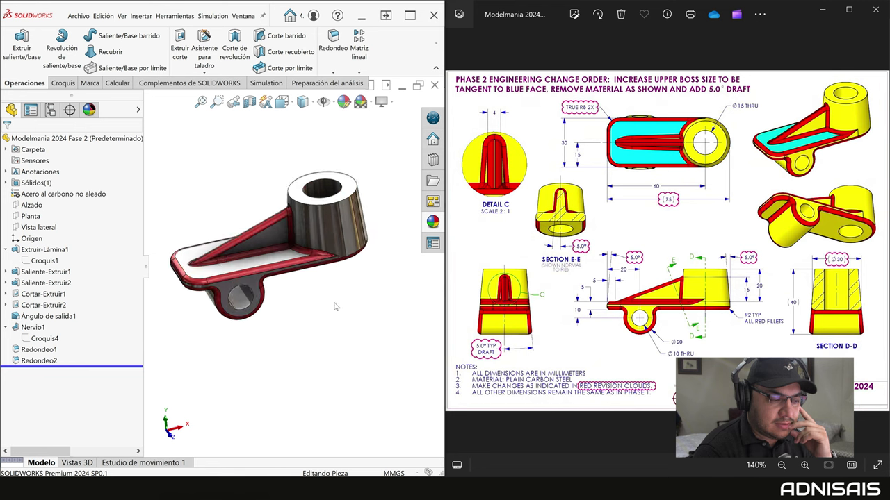
mouse_move(291, 279)
middle_down()
mouse_move(320, 276)
mouse_move(306, 216)
mouse_move(372, 268)
middle_up()
scroll(306, 214, down, 3)
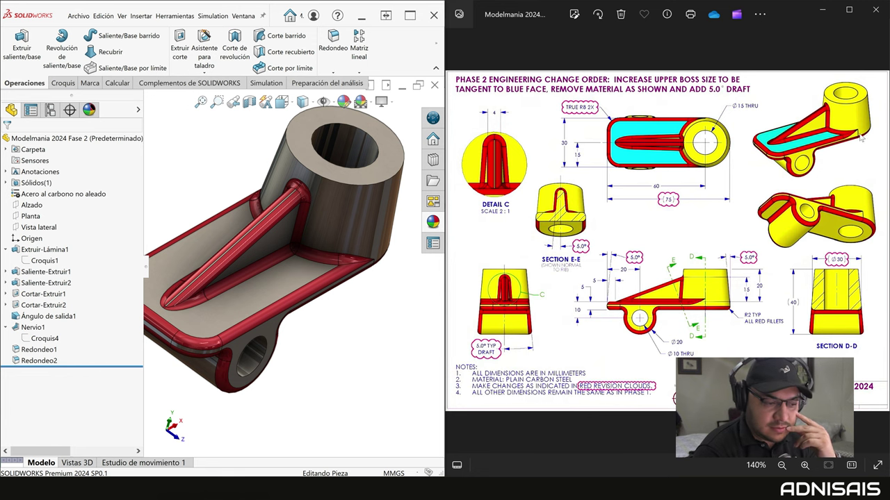
middle_drag(372, 273, 692, 176)
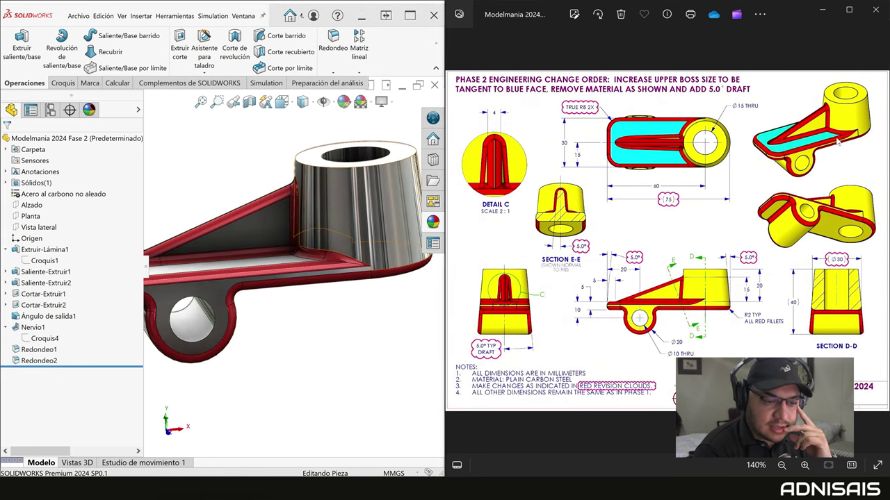
scroll(840, 141, down, 2)
scroll(792, 169, up, 3)
scroll(790, 169, up, 1)
scroll(807, 143, up, 2)
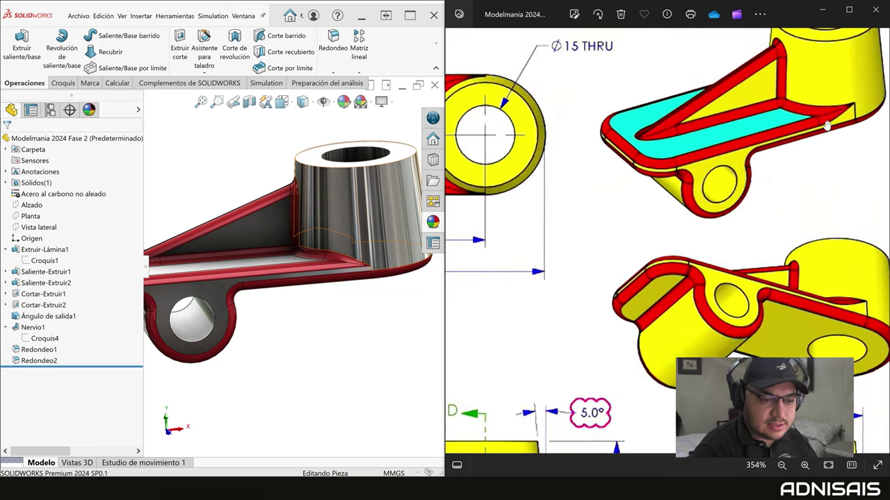
scroll(822, 117, up, 1)
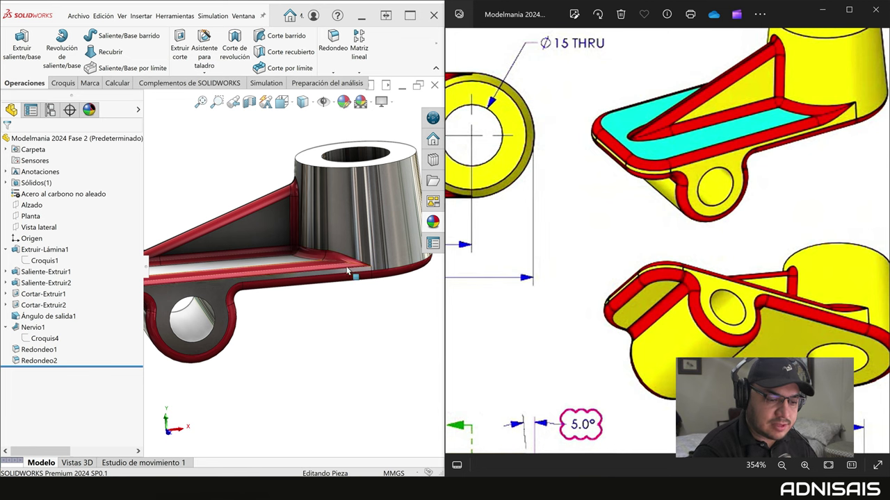
scroll(332, 266, up, 3)
scroll(620, 228, down, 2)
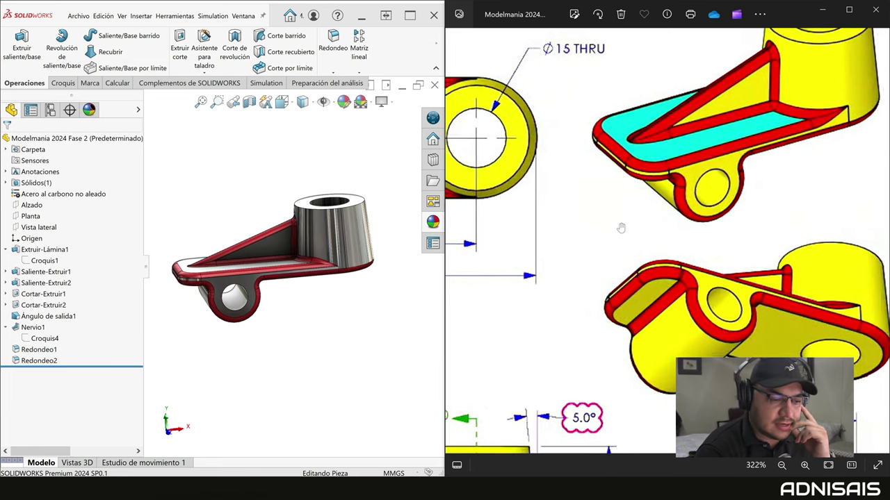
scroll(620, 228, down, 1)
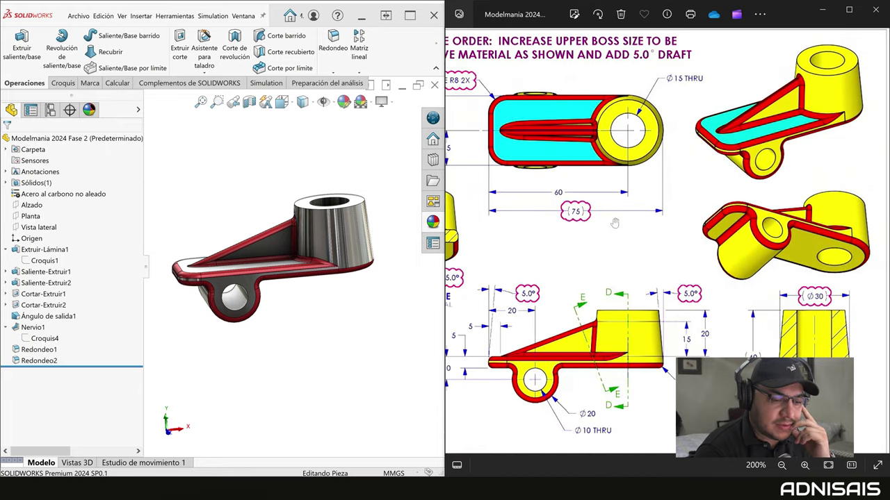
scroll(610, 221, down, 1)
middle_drag(323, 296, 284, 275)
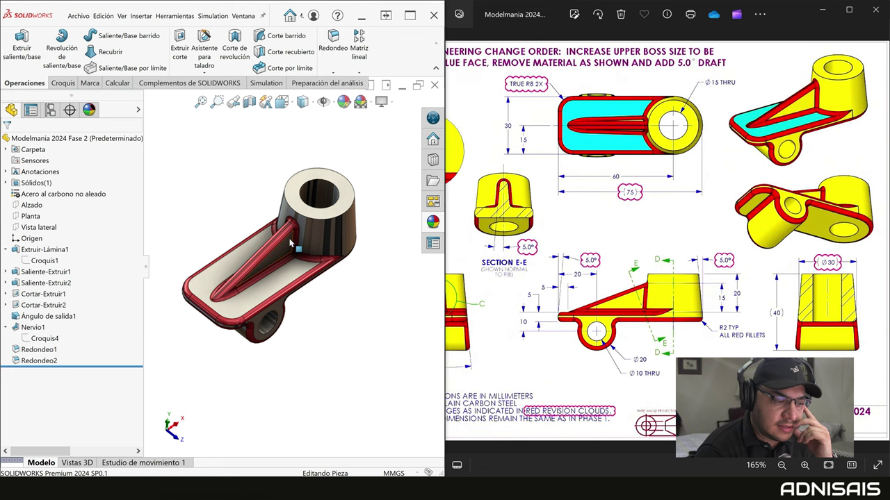
drag(693, 224, 770, 223)
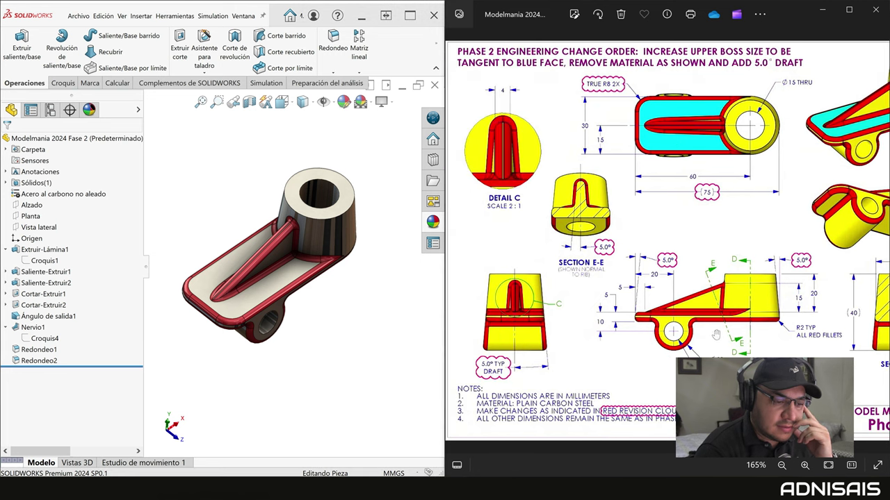
middle_drag(331, 308, 396, 271)
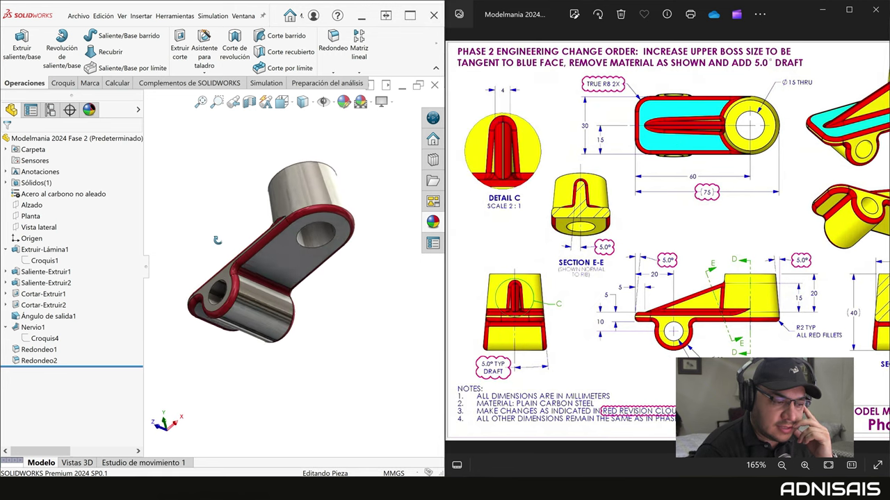
drag(734, 278, 657, 277)
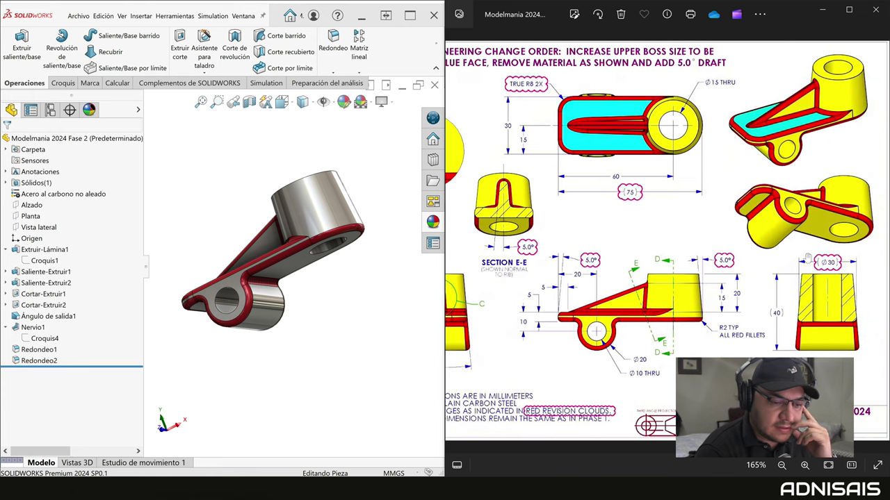
middle_drag(264, 299, 300, 295)
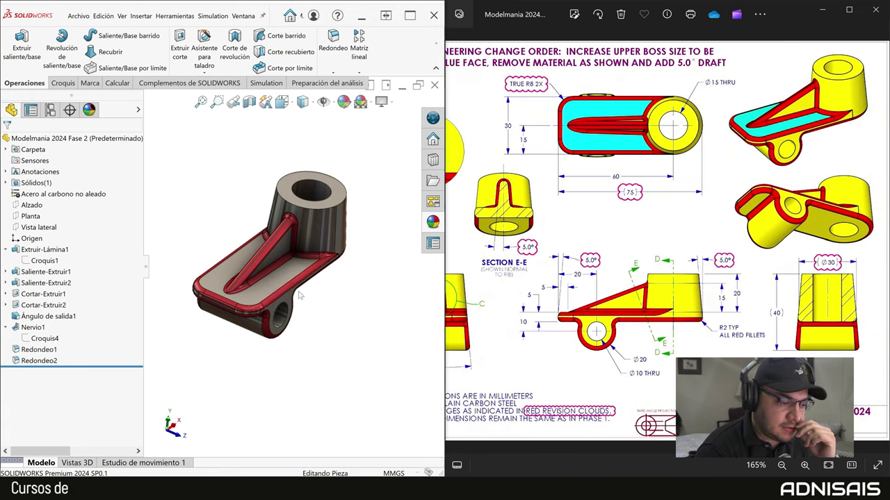
click(36, 360)
- In Redondeo2, remove the large floor face Cara<1> and the rib face from the selection
click(29, 339)
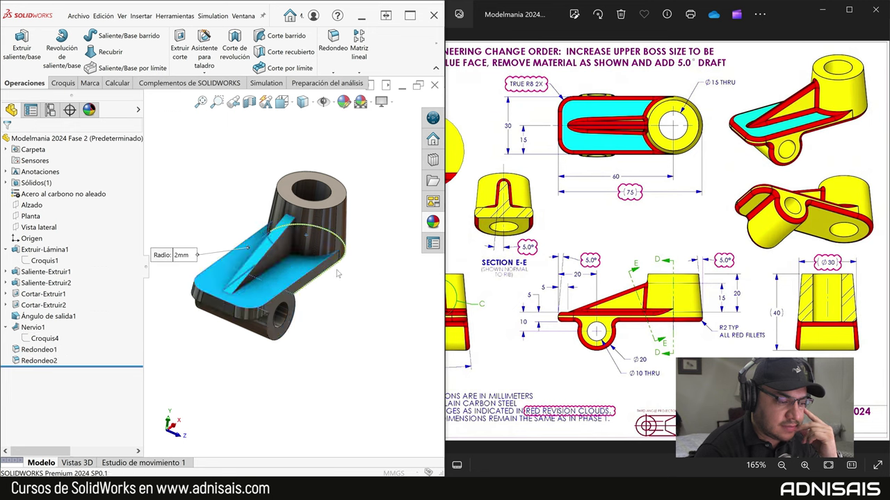
scroll(325, 261, down, 2)
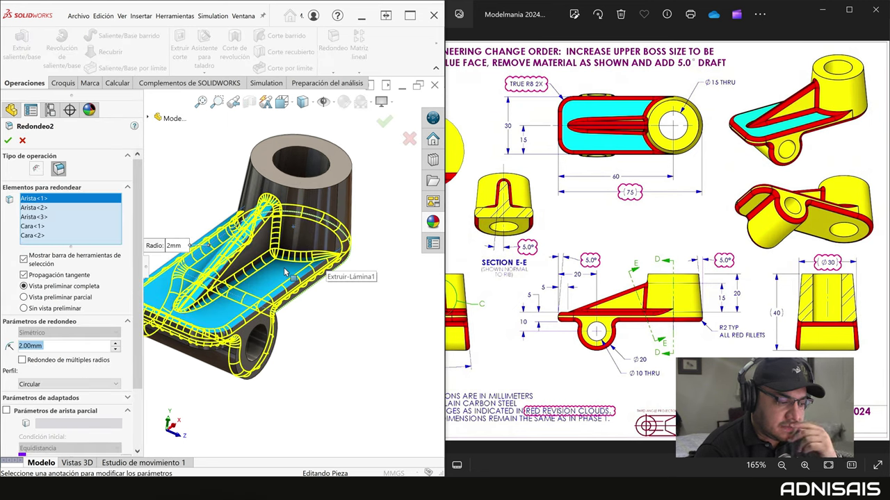
click(283, 273)
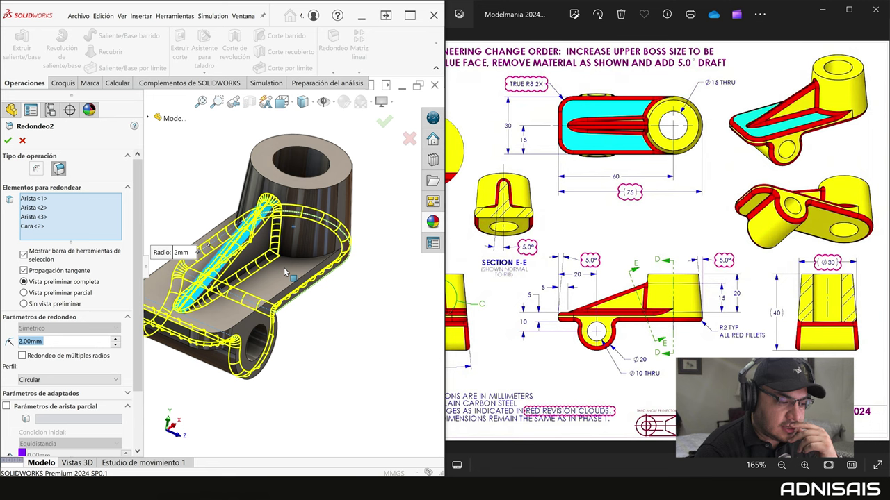
click(248, 231)
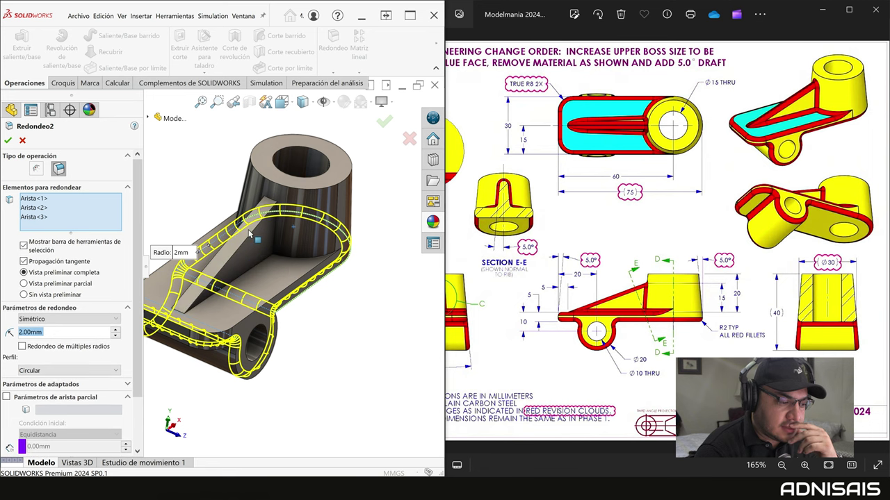
middle_drag(248, 233, 291, 263)
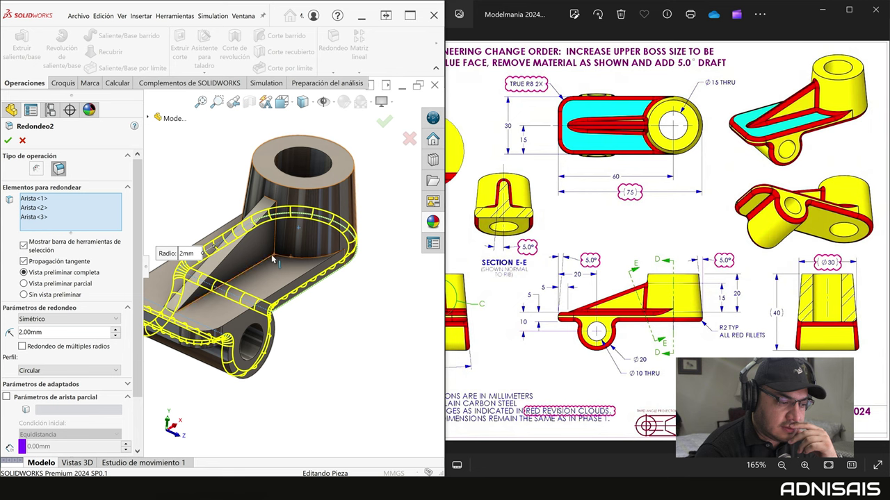
- Re-add the rib face and the extra edge Arista<4> to the 2 mm Redondeo2 fillet
click(230, 255)
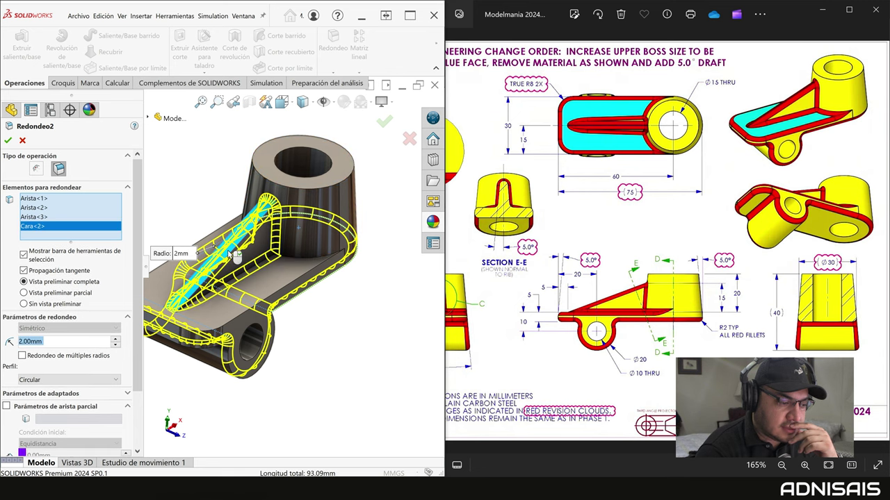
click(292, 257)
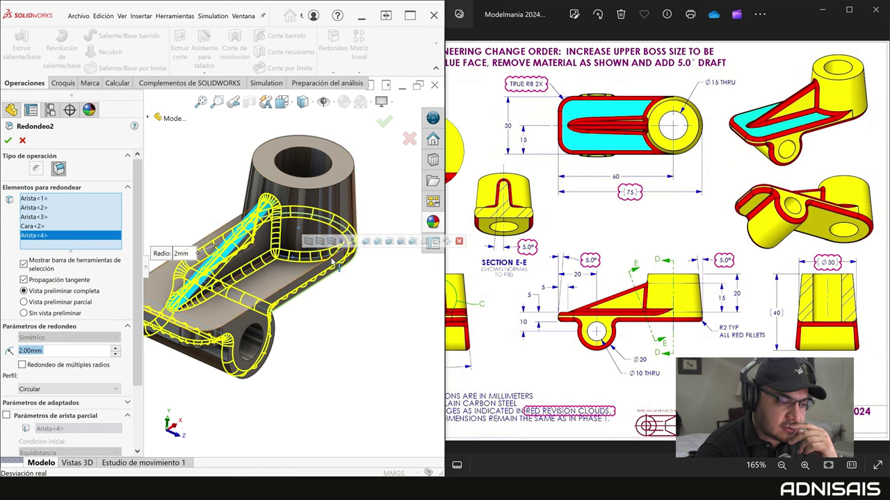
scroll(306, 259, down, 3)
scroll(340, 242, up, 3)
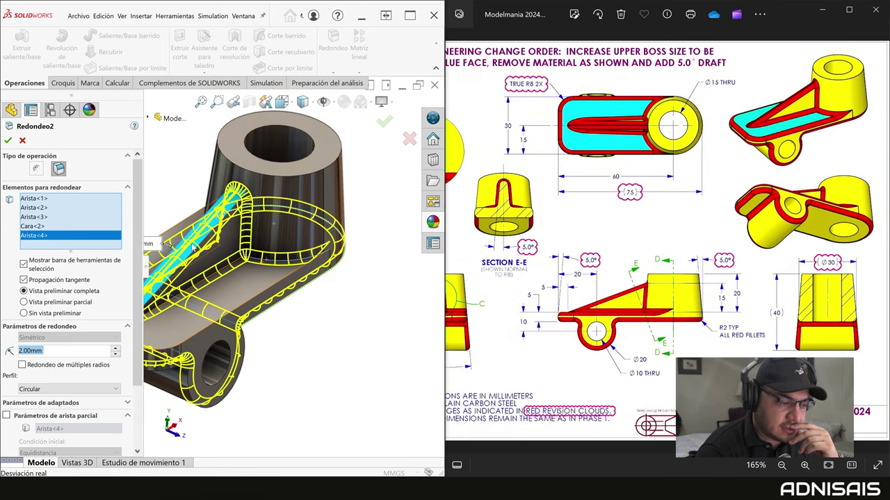
middle_drag(340, 242, 175, 230)
key(Return)
- Reopen the Redondeo2 fillet for editing from a new viewing angle
scroll(271, 286, up, 2)
mouse_move(230, 264)
middle_down()
mouse_move(271, 286)
mouse_move(237, 246)
middle_up()
click(236, 246)
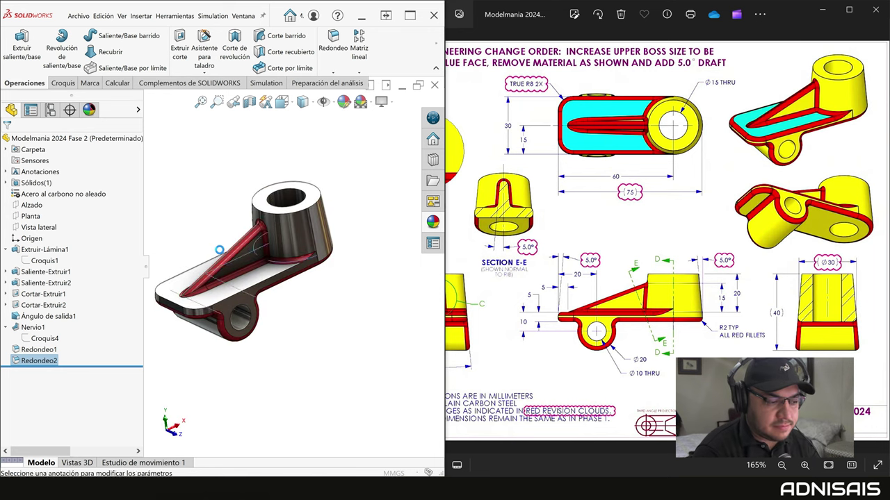
- Cancel the Redondeo2 edit, leaving that fillet unchanged
right_click(67, 207)
click(85, 214)
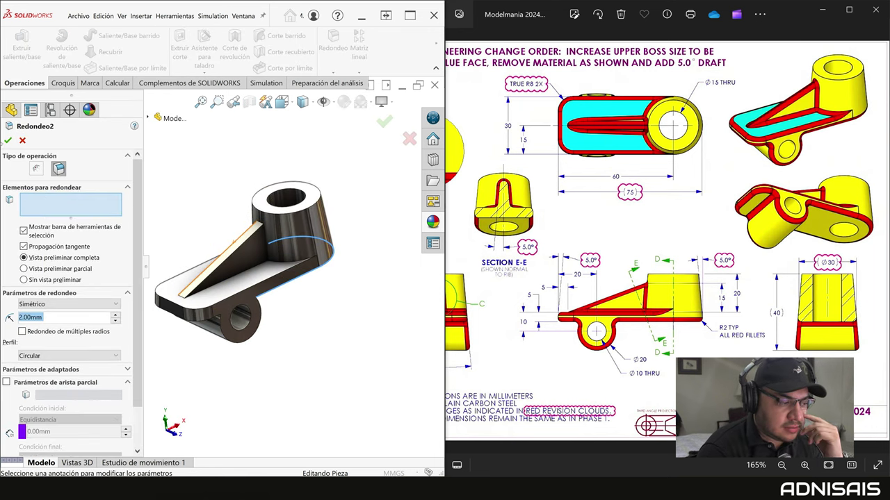
click(22, 141)
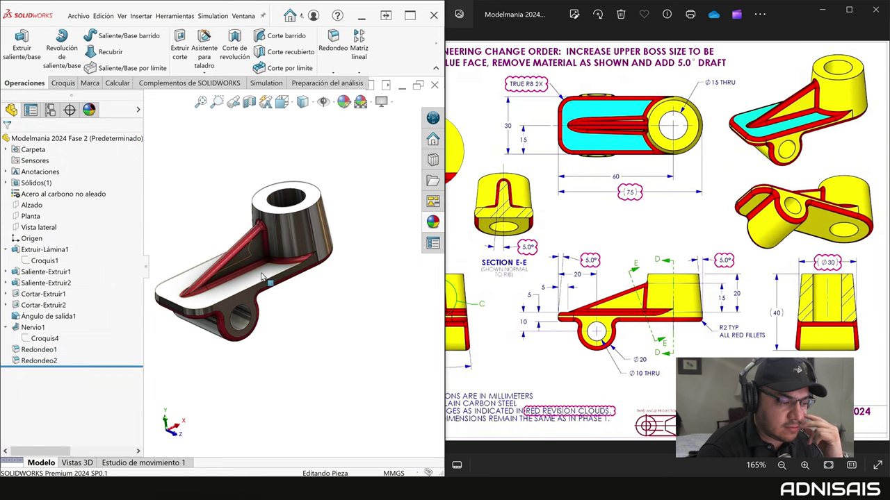
- Create Redondeo3, a 2 mm fillet on the recessed floor face
click(334, 41)
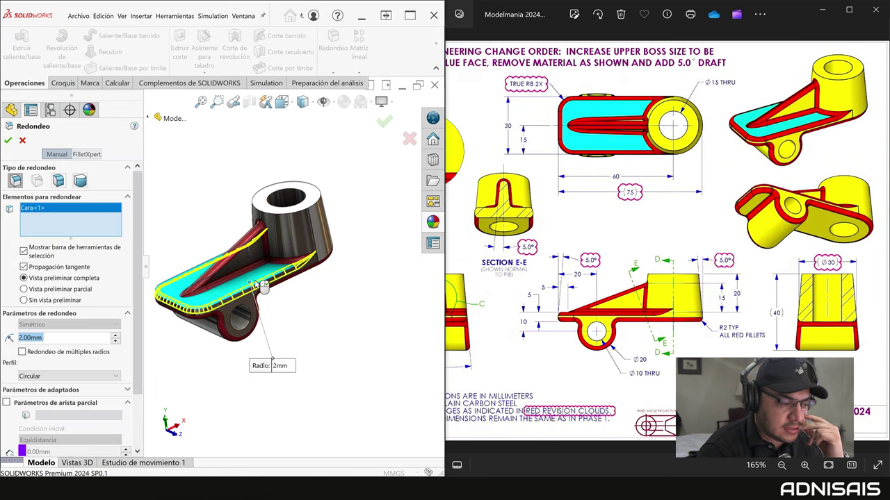
key(Return)
scroll(271, 285, down, 2)
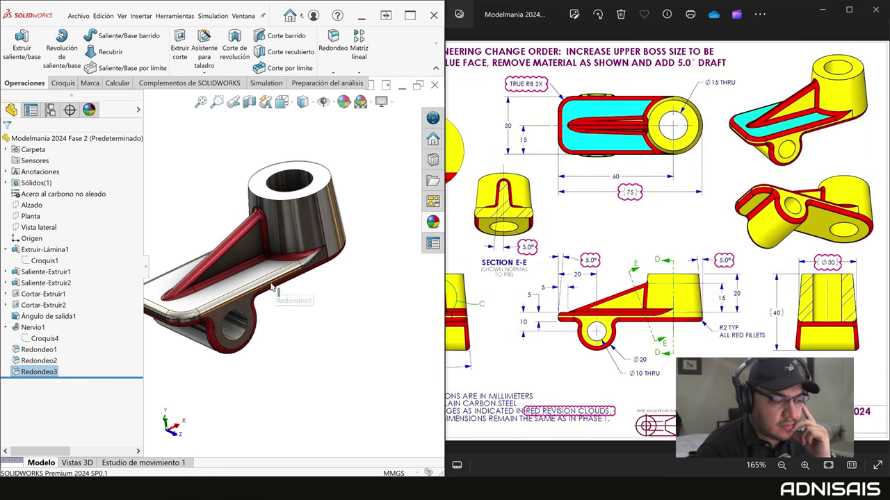
click(432, 223)
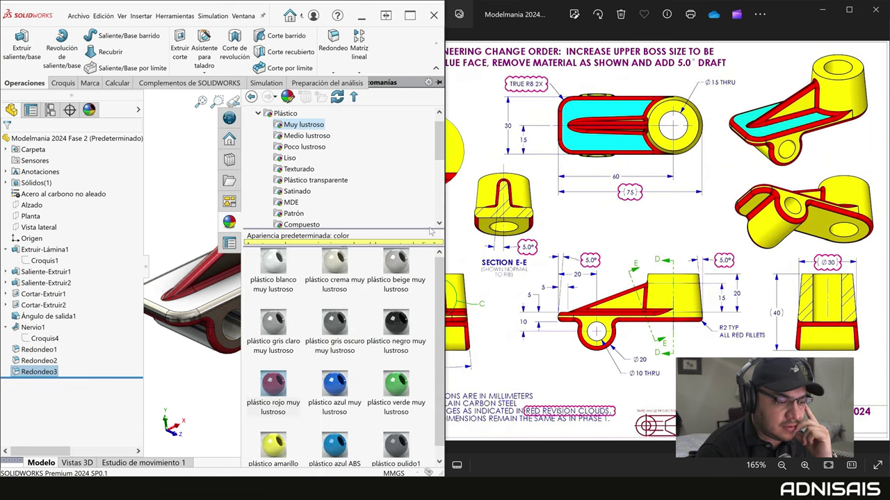
- Close the appearance library and orbit around the drafted boss to inspect the red fillets
click(214, 382)
scroll(266, 236, down, 5)
mouse_move(267, 257)
middle_down()
mouse_move(266, 235)
mouse_move(264, 263)
middle_up()
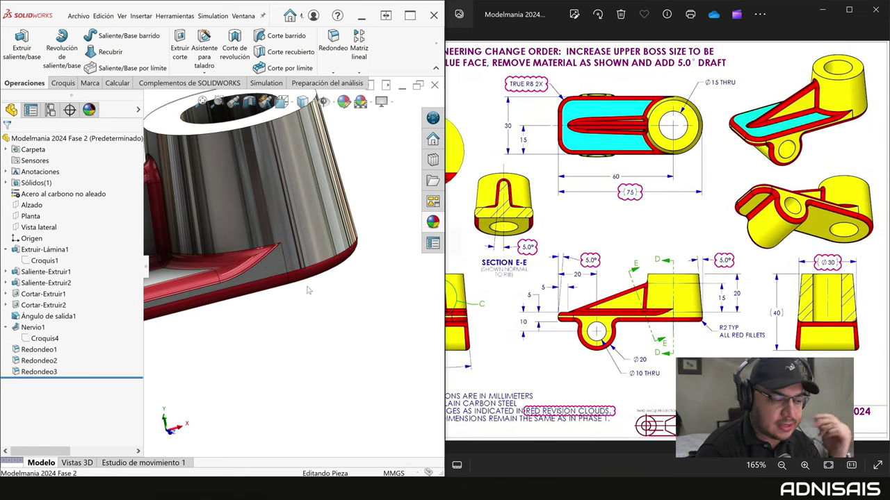
scroll(308, 290, up, 5)
mouse_move(276, 255)
middle_down()
mouse_move(288, 308)
mouse_move(265, 311)
mouse_move(269, 250)
middle_up()
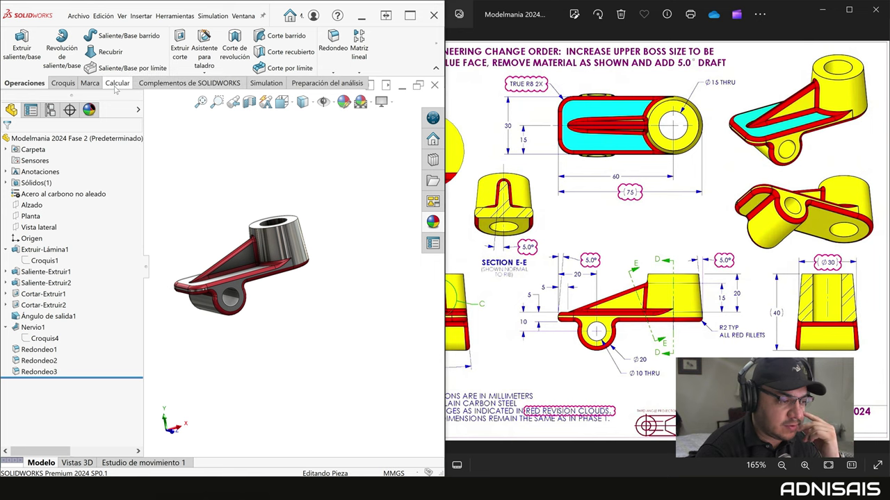
click(116, 86)
- Check the bracket's mass properties (201.62 g, 25848.45 mm³) and close the report
click(125, 38)
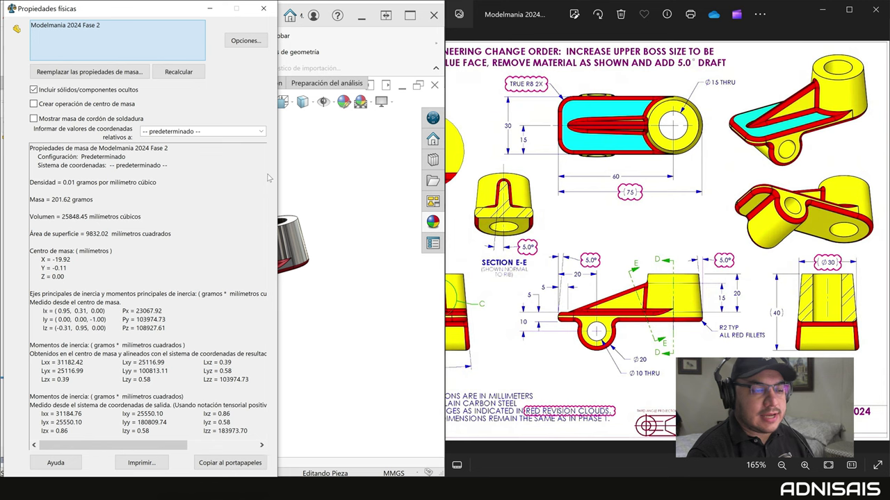
click(264, 15)
scroll(260, 234, down, 3)
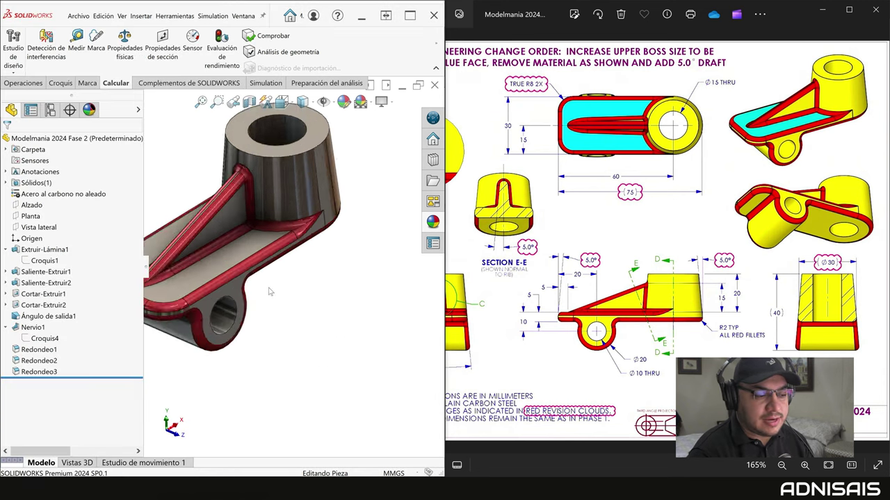
scroll(260, 233, down, 4)
click(328, 193)
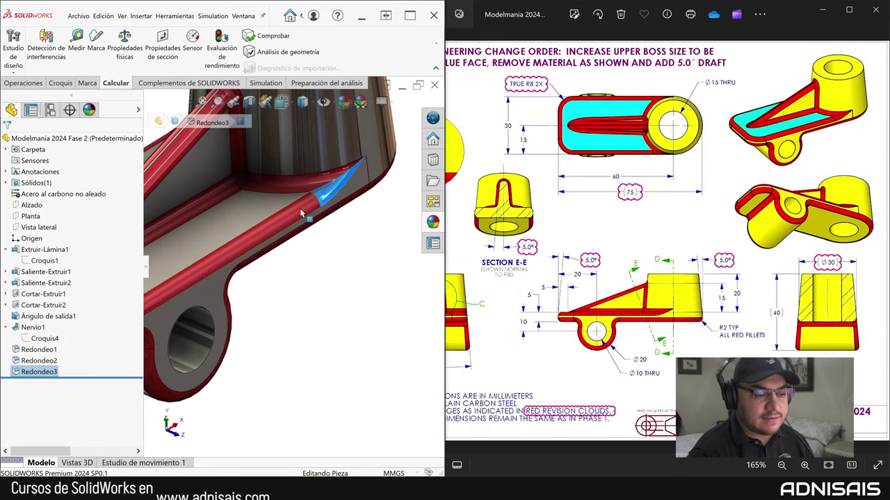
scroll(299, 208, down, 2)
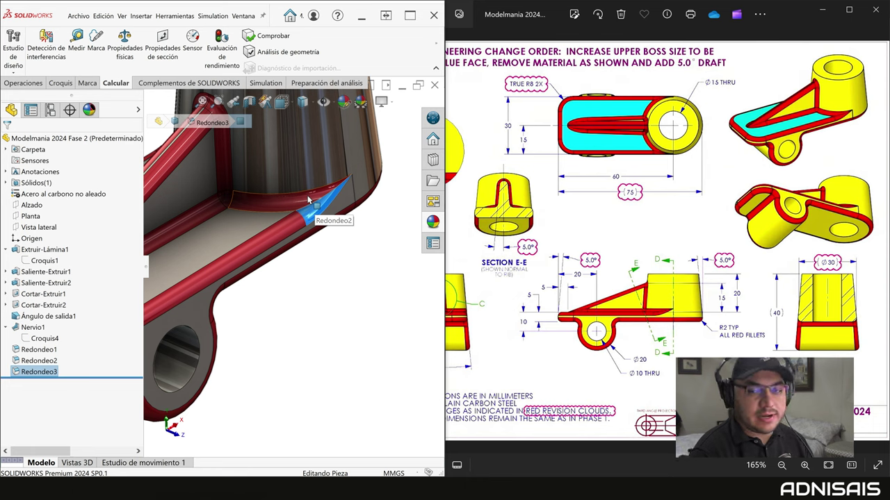
scroll(308, 211, up, 2)
scroll(321, 244, up, 1)
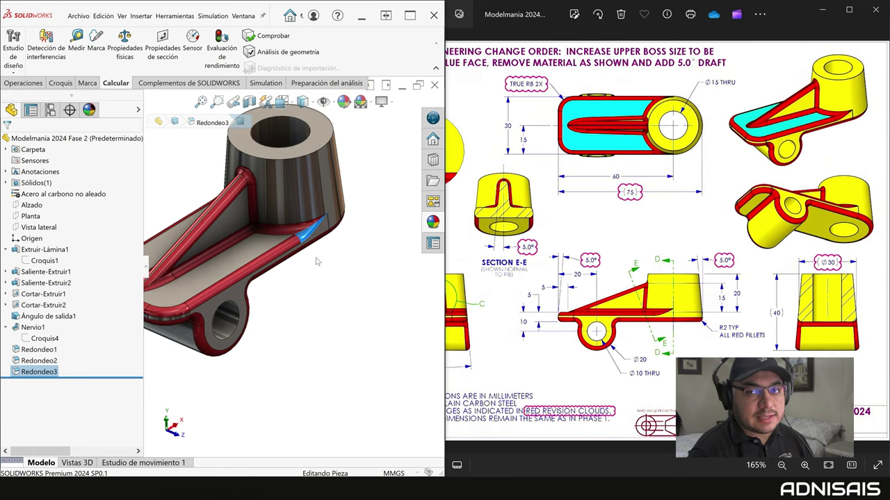
scroll(222, 247, up, 1)
scroll(212, 241, up, 2)
scroll(210, 246, up, 1)
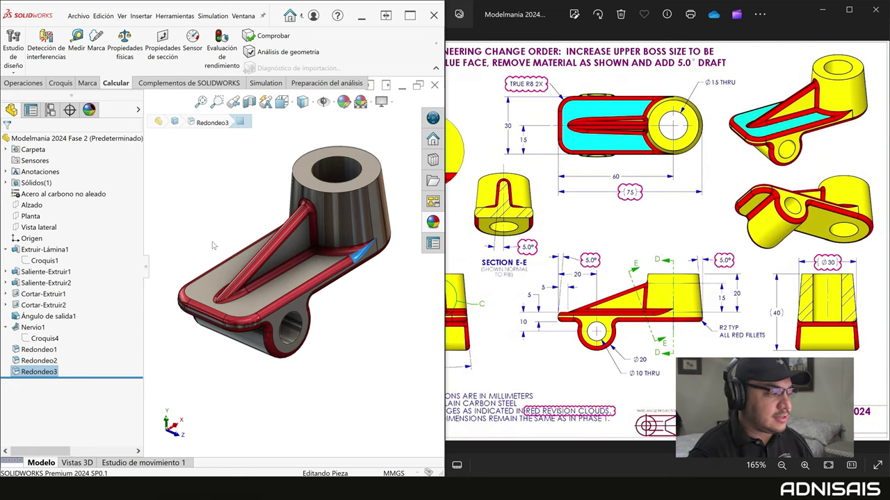